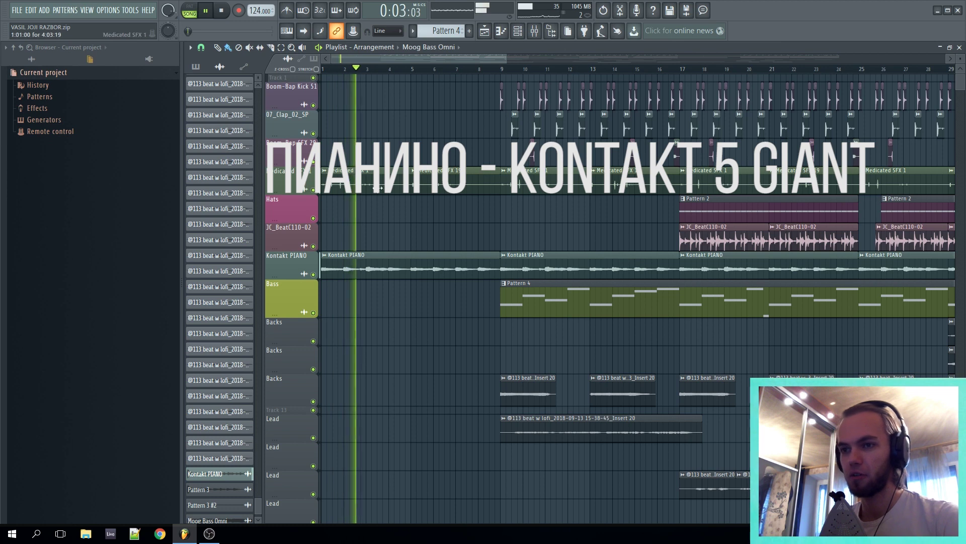
Step: Solo the Medicated SFX 1 track, play it from the start of the arrangement, and return all tracks to normal playback
{"action": "scroll", "coordinate": [325, 222], "scroll_direction": "up", "scroll_amount": 2}
{"action": "key", "text": "space"}
{"action": "right_click", "coordinate": [313, 190]}
{"action": "key", "text": "space"}
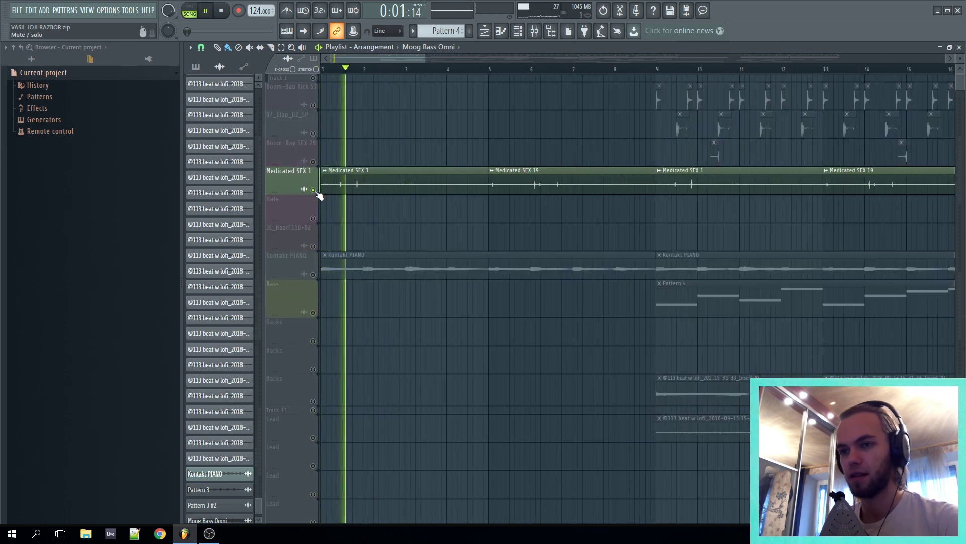
{"action": "key", "text": "space"}
{"action": "right_click", "coordinate": [316, 191]}
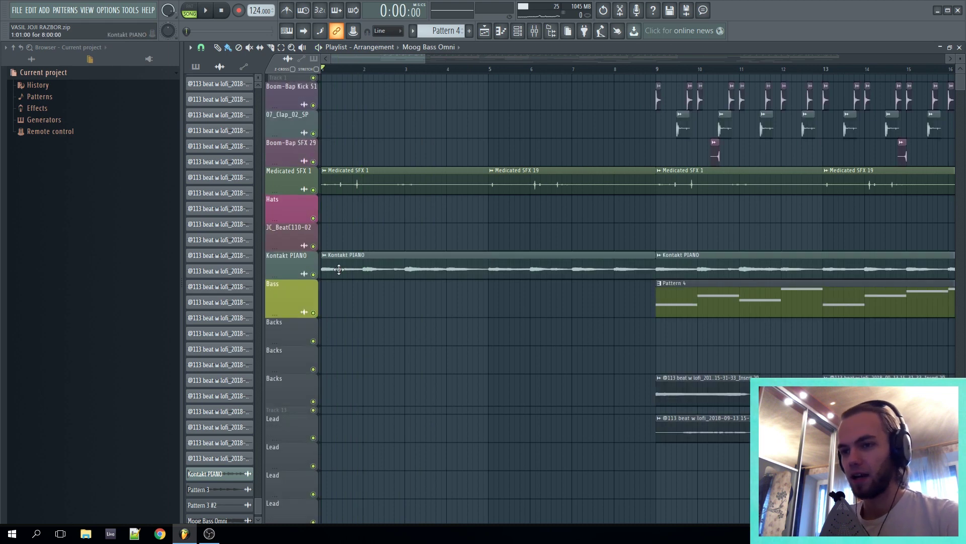
Step: Play the intro from the start while inspecting the Kontakt PIANO clip's sample settings and looking over the full arrangement
{"action": "key", "text": "space"}
{"action": "double_click", "coordinate": [382, 270]}
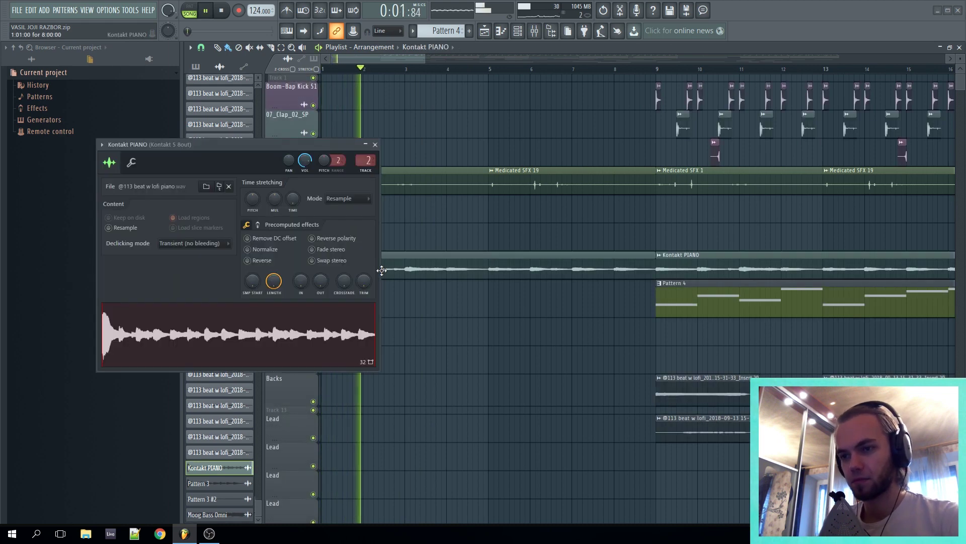
{"action": "left_click", "coordinate": [375, 145]}
{"action": "scroll", "coordinate": [469, 367], "scroll_direction": "down", "scroll_amount": 7}
{"action": "scroll", "coordinate": [675, 397], "scroll_direction": "down", "scroll_amount": 3}
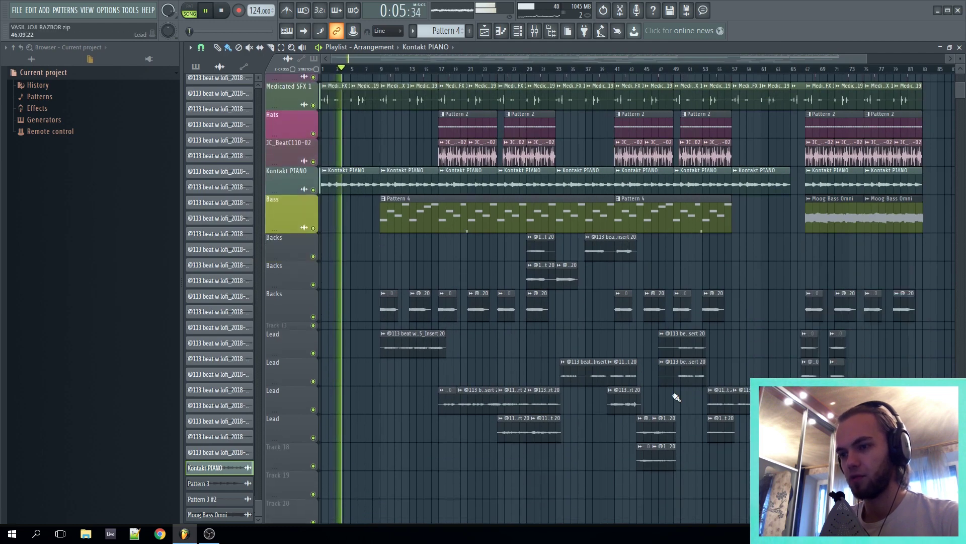
{"action": "scroll", "coordinate": [453, 330], "scroll_direction": "up", "scroll_amount": 3}
{"action": "scroll", "coordinate": [443, 287], "scroll_direction": "up", "scroll_amount": 6}
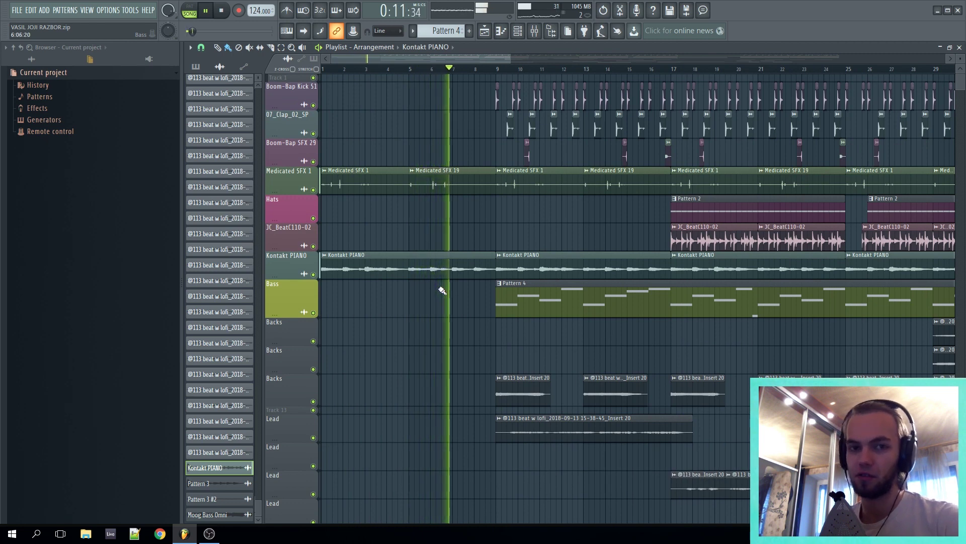
{"action": "key", "text": "space"}
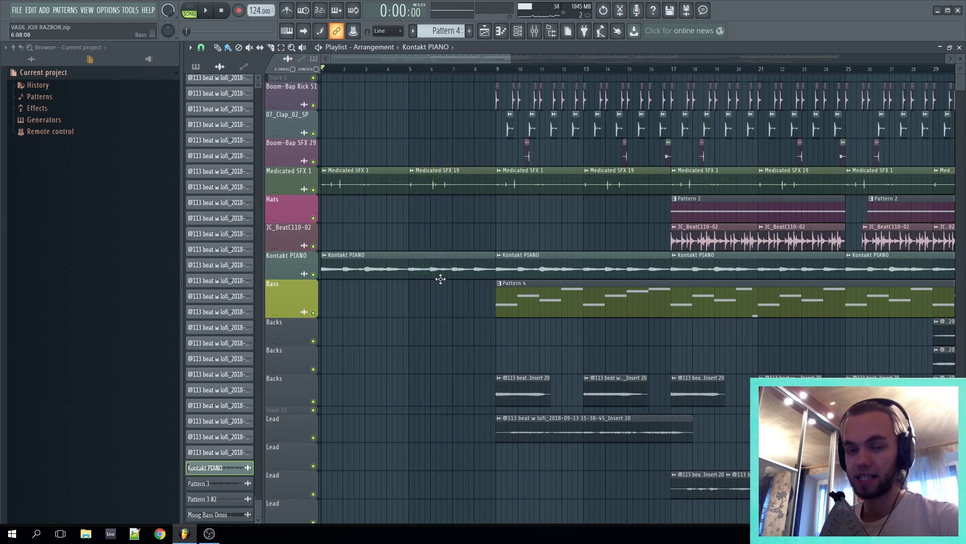
Step: Select Pattern 4, solo the Bass track, and play its part from bar 9
{"action": "left_click", "coordinate": [499, 285]}
{"action": "left_click", "coordinate": [517, 281]}
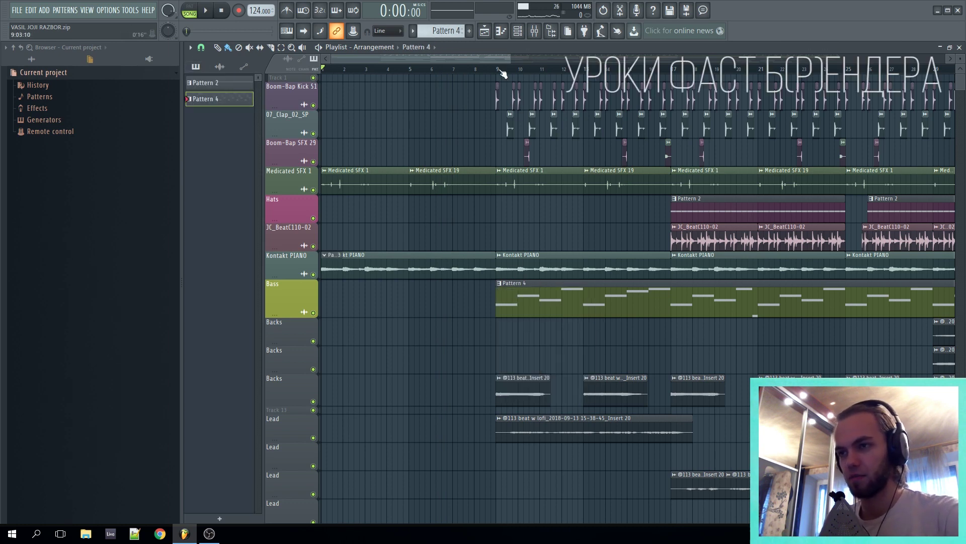
{"action": "right_click", "coordinate": [313, 313]}
{"action": "key", "text": "space"}
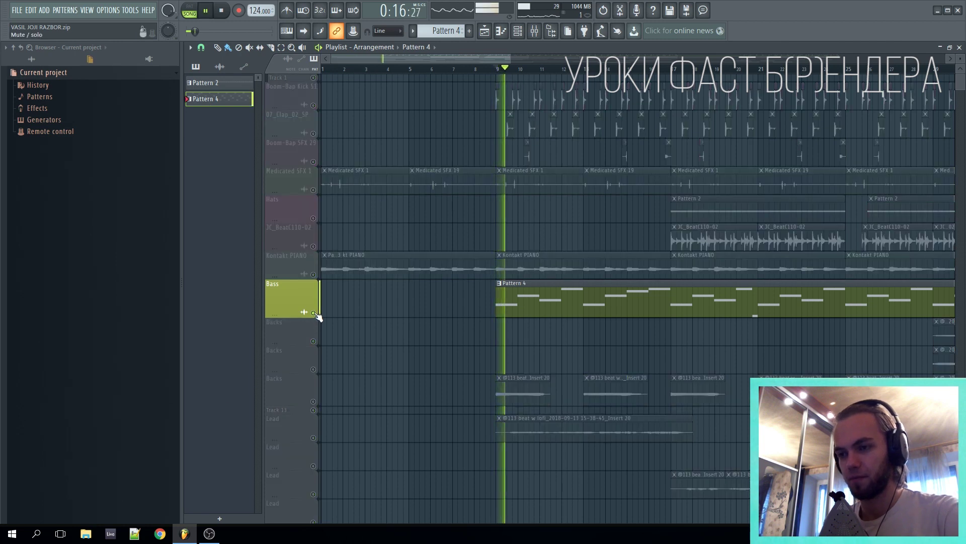
{"action": "key", "text": "space"}
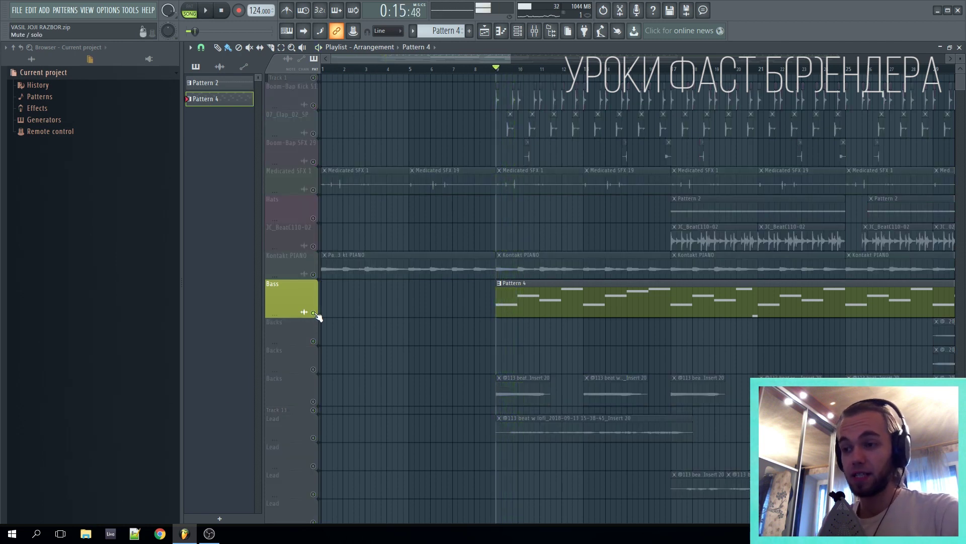
Step: Examine the audio-clip rendering options for Pattern 4 and view its clips along the Bass track
{"action": "left_click", "coordinate": [446, 32]}
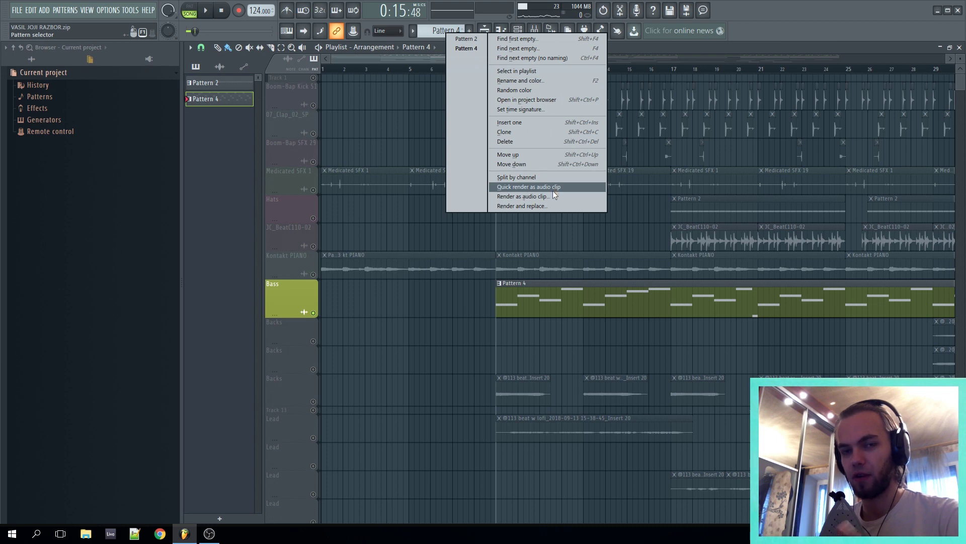
{"action": "left_click", "coordinate": [432, 233]}
{"action": "scroll", "coordinate": [479, 260], "scroll_direction": "down", "scroll_amount": 3}
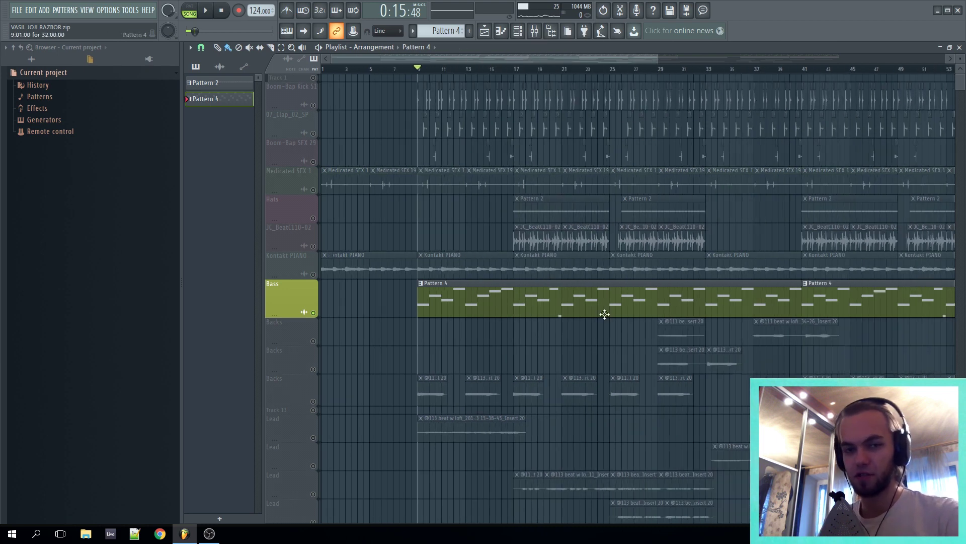
{"action": "scroll", "coordinate": [344, 248], "scroll_direction": "up", "scroll_amount": 3}
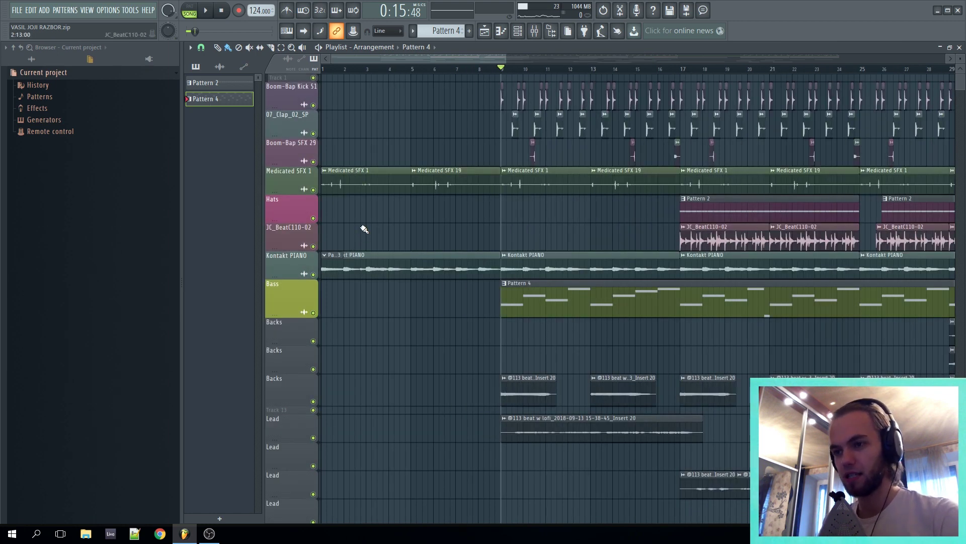
Step: Play the arrangement with every track active through the entry of the drums, bass and vocals
{"action": "key", "text": "space"}
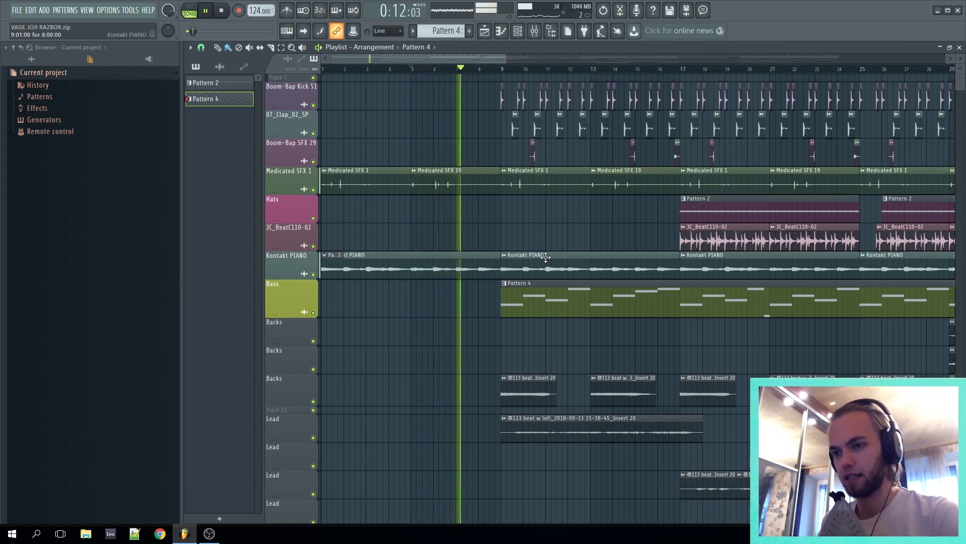
{"action": "scroll", "coordinate": [578, 280], "scroll_direction": "up", "scroll_amount": 3}
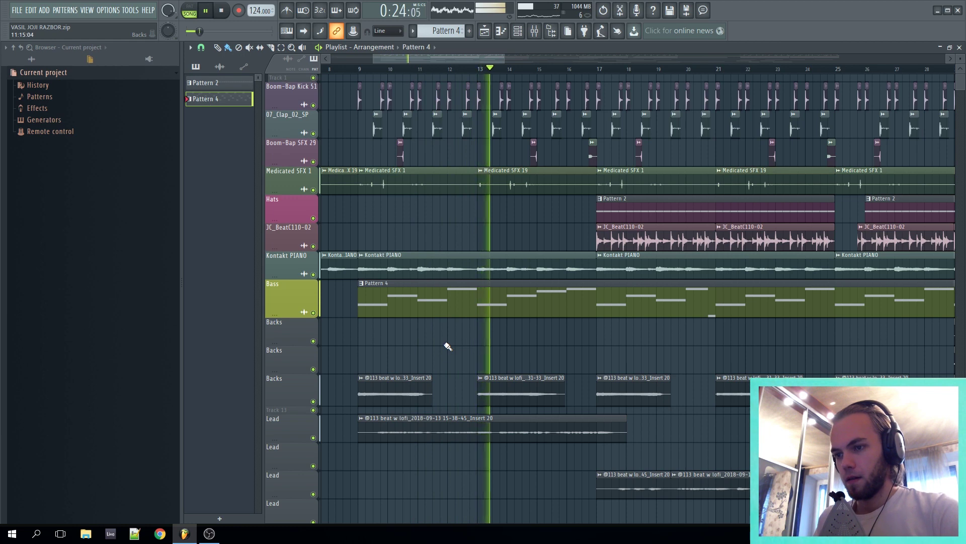
{"action": "key", "text": "space"}
Step: Mute all the Backs and Lead vocal tracks
{"action": "scroll", "coordinate": [445, 352], "scroll_direction": "down", "scroll_amount": 8}
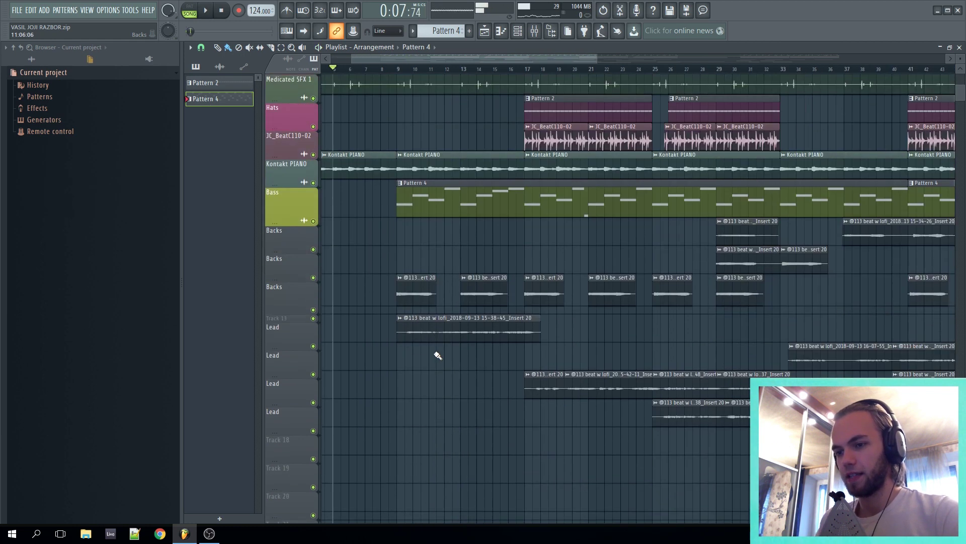
{"action": "scroll", "coordinate": [434, 350], "scroll_direction": "up", "scroll_amount": 2}
{"action": "left_click_drag", "start_coordinate": [313, 256], "coordinate": [319, 437]}
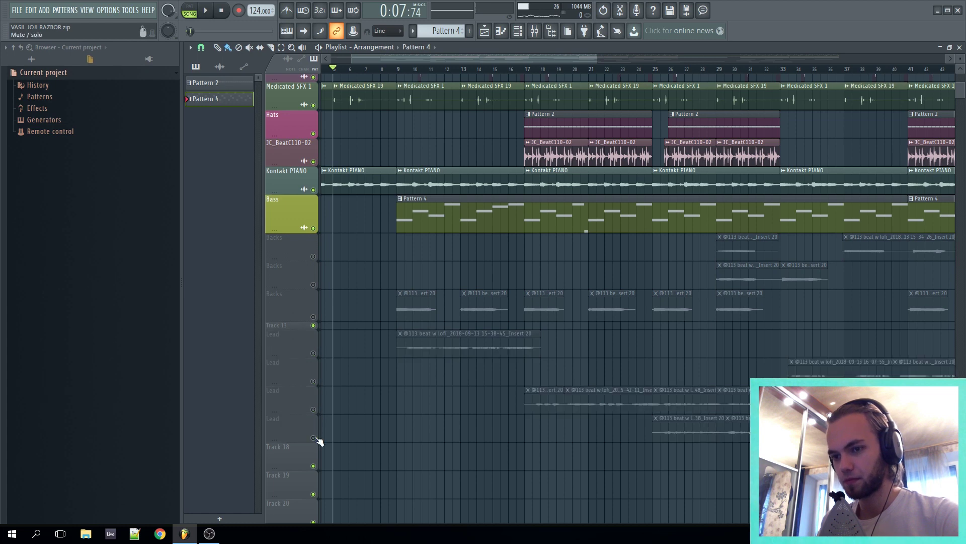
Step: Play the instrumental section from bar 9 with the vocals muted, following the kick, clap and bass clips up close
{"action": "scroll", "coordinate": [466, 334], "scroll_direction": "up", "scroll_amount": 3}
{"action": "scroll", "coordinate": [389, 73], "scroll_direction": "up", "scroll_amount": 5}
{"action": "key", "text": "space"}
{"action": "scroll", "coordinate": [528, 242], "scroll_direction": "down", "scroll_amount": 3}
{"action": "scroll", "coordinate": [475, 233], "scroll_direction": "up", "scroll_amount": 3}
{"action": "scroll", "coordinate": [334, 209], "scroll_direction": "down", "scroll_amount": 2}
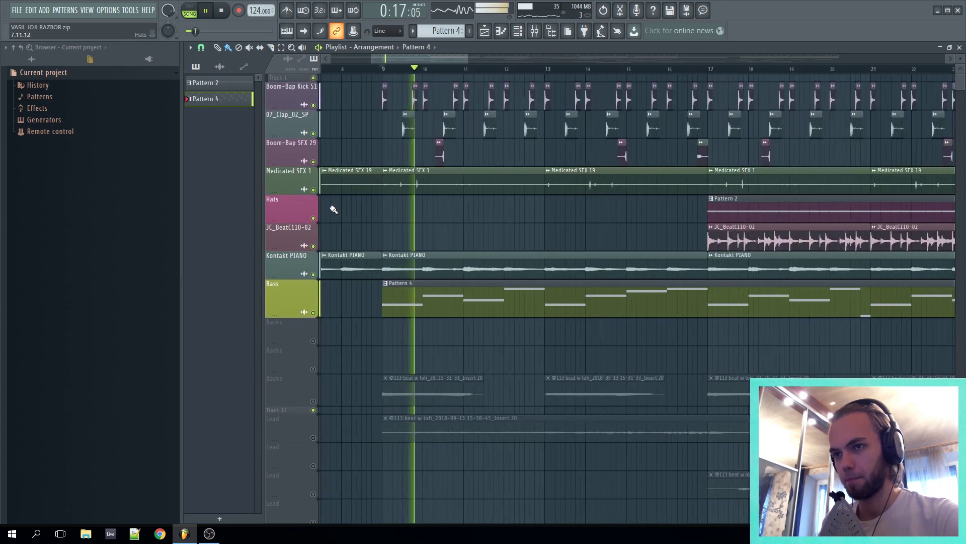
{"action": "scroll", "coordinate": [393, 210], "scroll_direction": "up", "scroll_amount": 3}
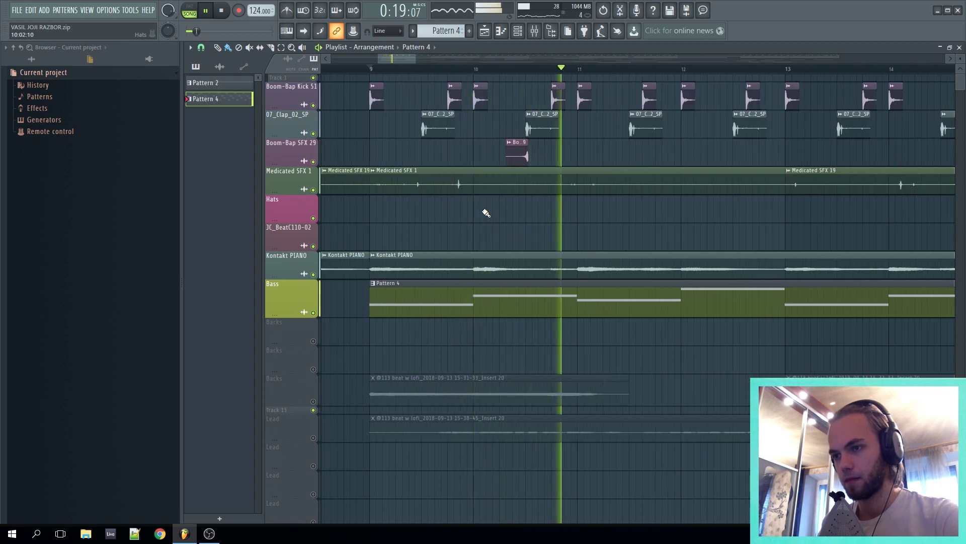
{"action": "key", "text": "space"}
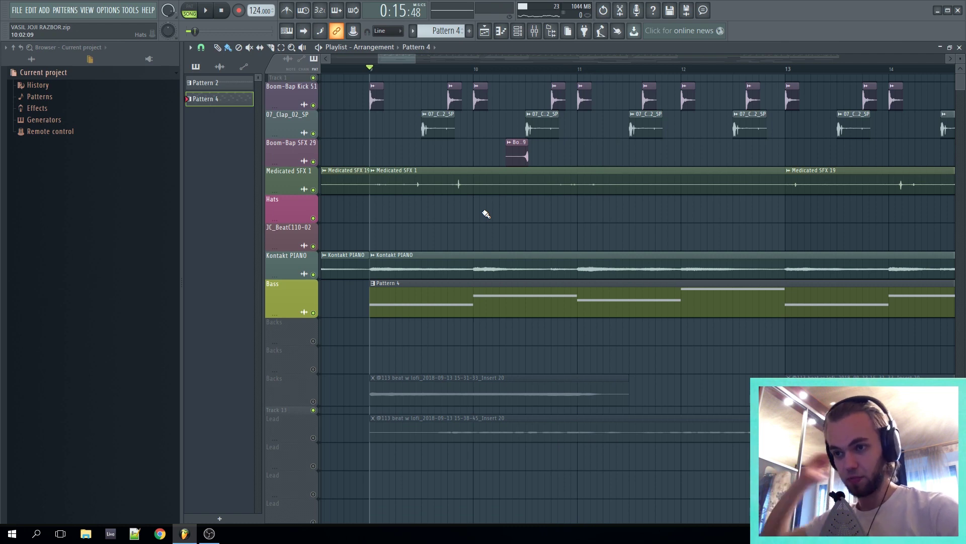
Step: Inspect the Boom-Bap Kick 51 sample settings and the FabFilter Pro-Q 2 equalizer on its mixer track
{"action": "double_click", "coordinate": [376, 102]}
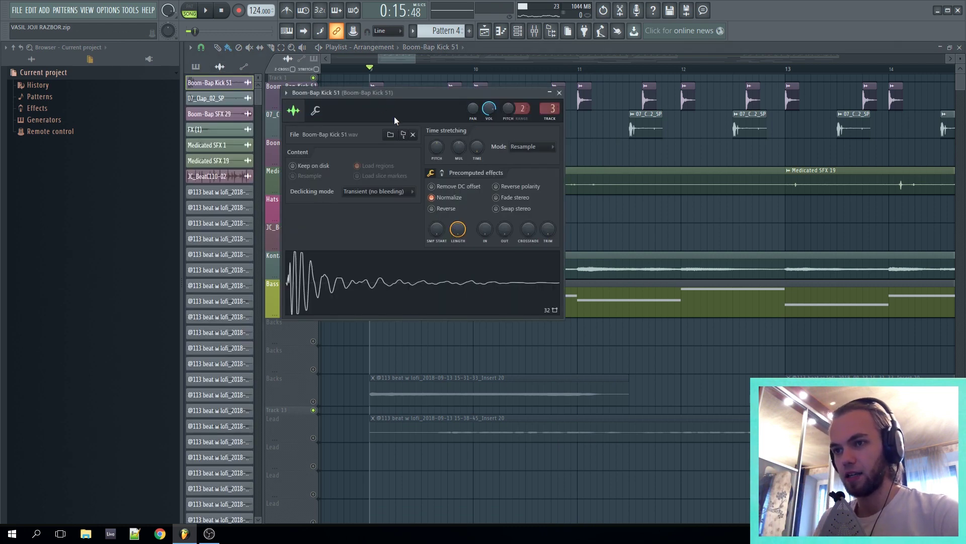
{"action": "double_click", "coordinate": [554, 109]}
{"action": "left_click", "coordinate": [882, 129]}
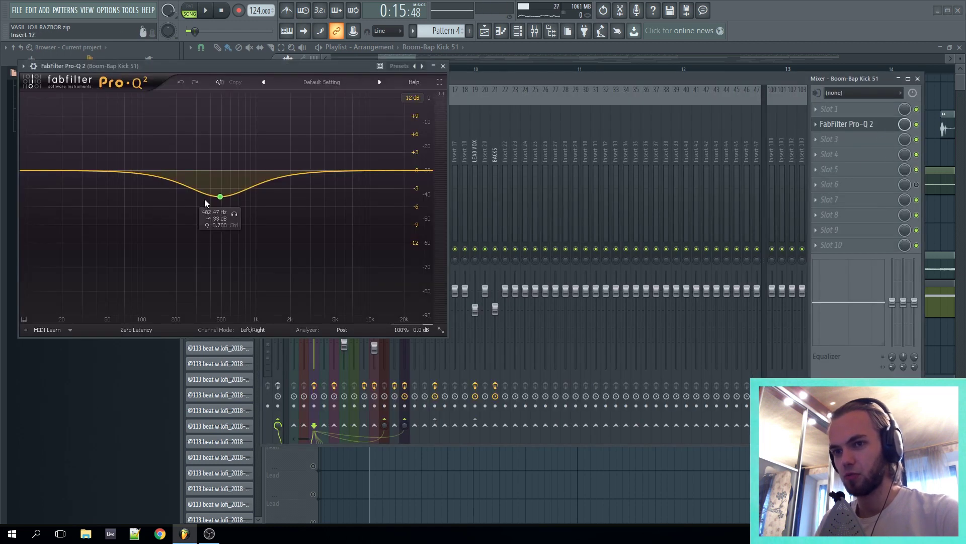
{"action": "key", "text": "Escape"}
{"action": "left_click", "coordinate": [946, 154]}
{"action": "scroll", "coordinate": [536, 208], "scroll_direction": "down", "scroll_amount": 3}
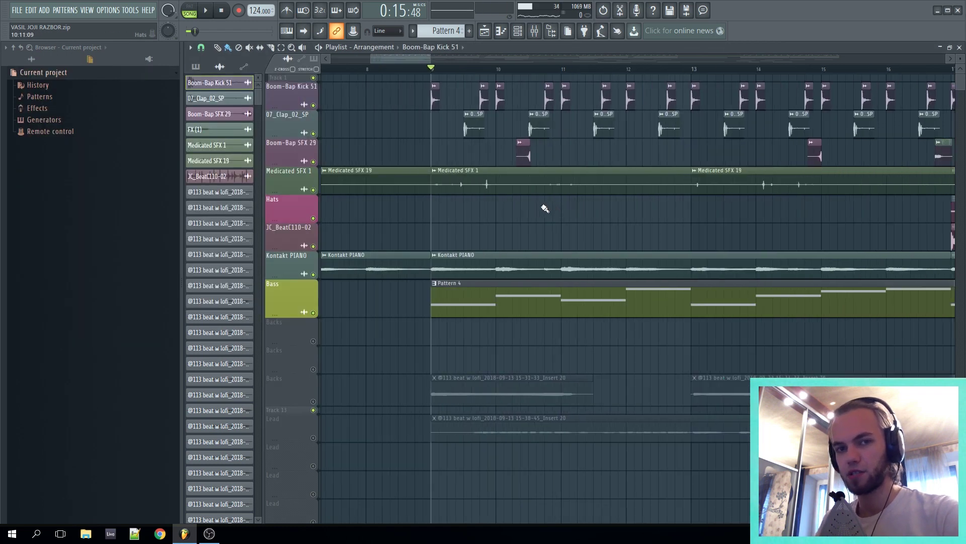
Step: Find the 3x Osc bass channel in the channel rack and open its synth settings to view the oscillators
{"action": "scroll", "coordinate": [534, 241], "scroll_direction": "up", "scroll_amount": 1}
{"action": "left_click", "coordinate": [523, 35]}
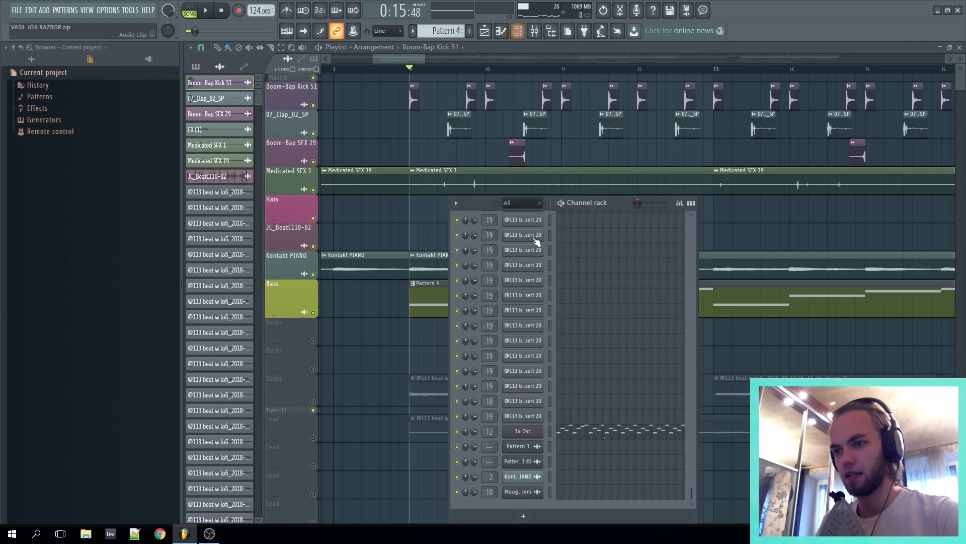
{"action": "scroll", "coordinate": [595, 293], "scroll_direction": "up", "scroll_amount": 8}
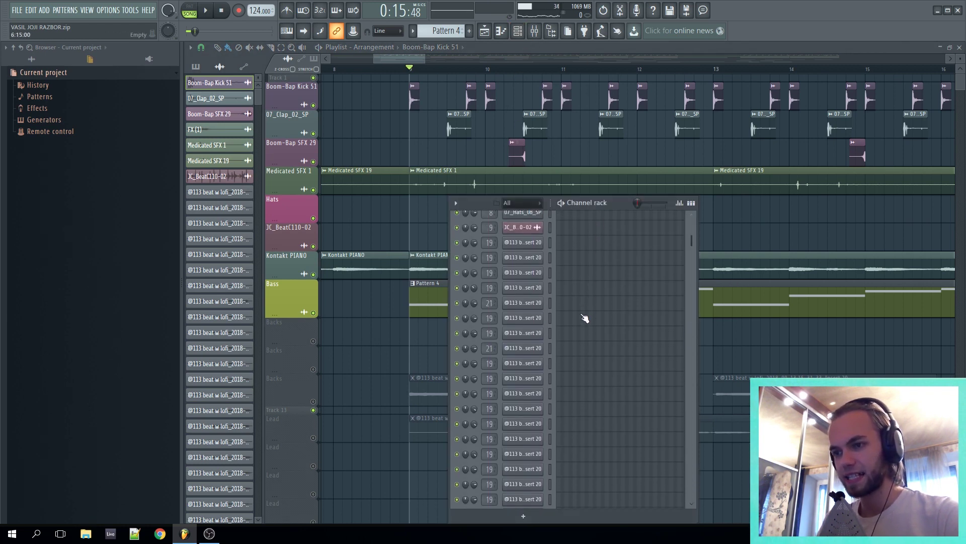
{"action": "left_click_drag", "start_coordinate": [587, 193], "coordinate": [604, 152]}
{"action": "key", "text": "space"}
{"action": "scroll", "coordinate": [606, 330], "scroll_direction": "down", "scroll_amount": 5}
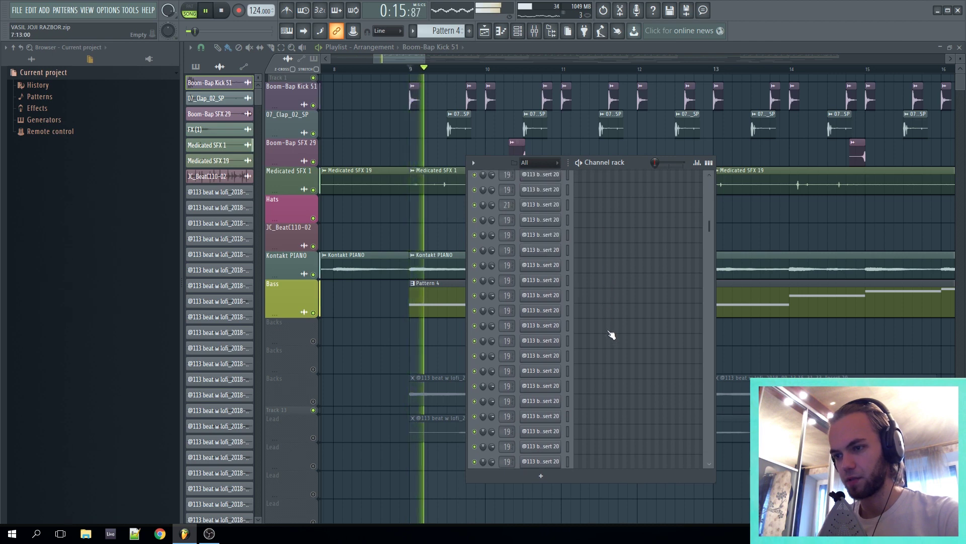
{"action": "scroll", "coordinate": [656, 330], "scroll_direction": "down", "scroll_amount": 3}
{"action": "key", "text": "space"}
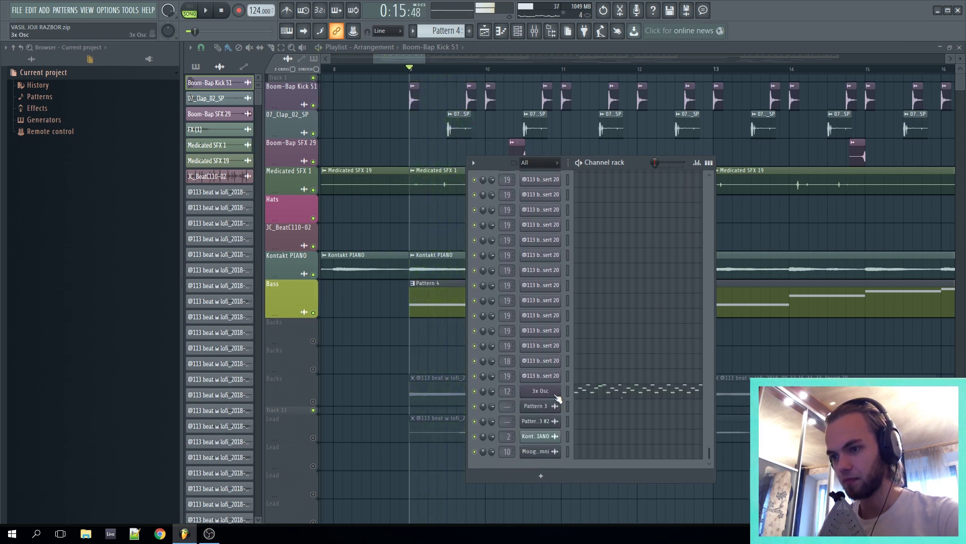
{"action": "left_click", "coordinate": [549, 392]}
{"action": "left_click_drag", "start_coordinate": [271, 67], "coordinate": [524, 97]}
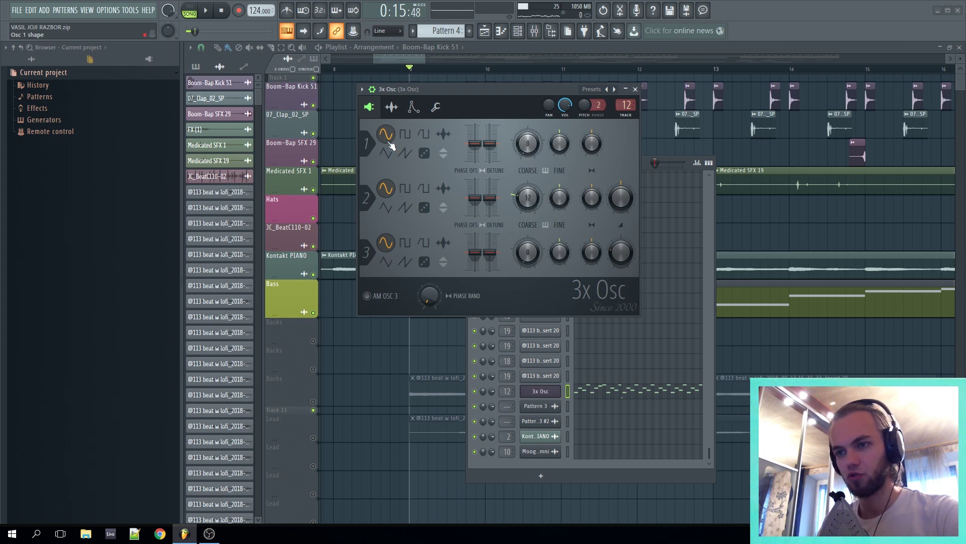
Step: Inspect RBass Mono on the 3x Osc mixer track while sounding a test note, and close the plugin and synth windows
{"action": "double_click", "coordinate": [626, 104]}
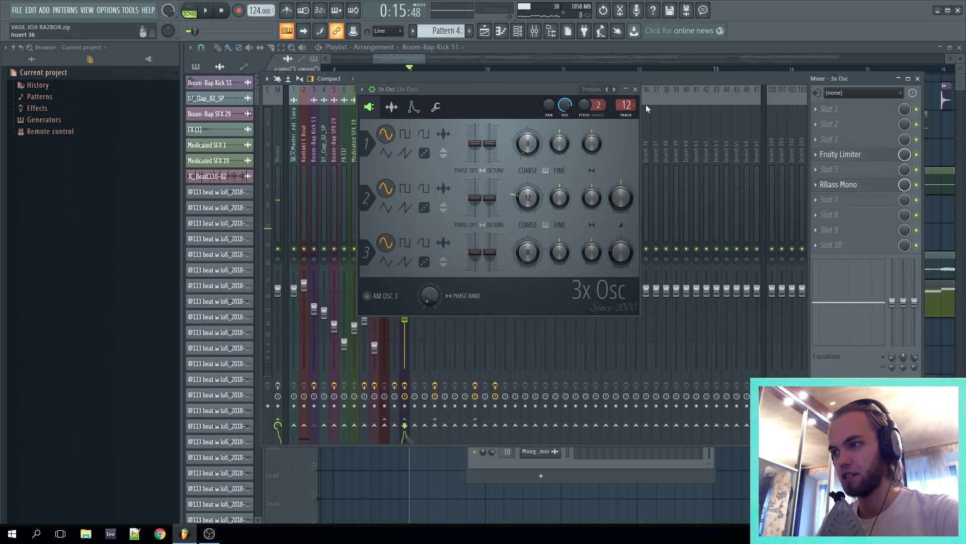
{"action": "left_click", "coordinate": [876, 185]}
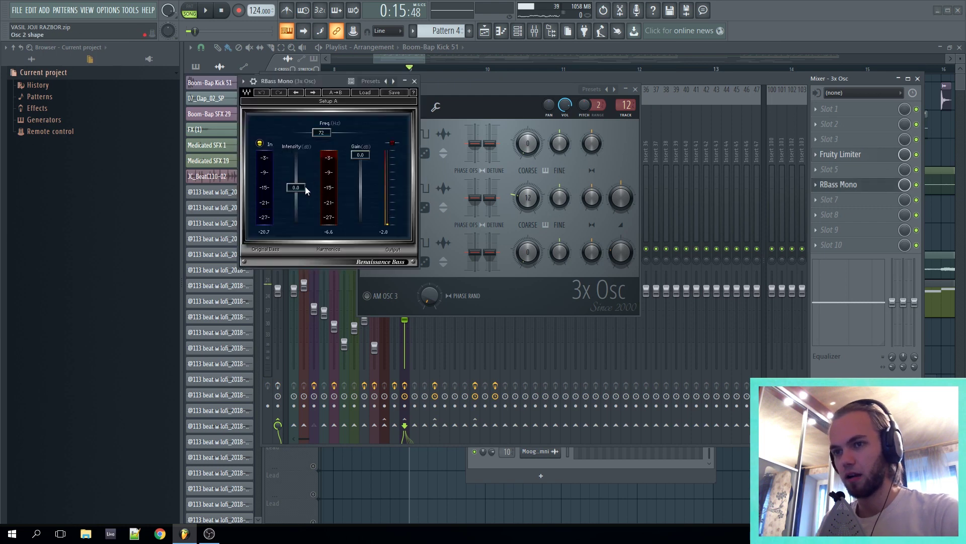
{"action": "key", "text": "z"}
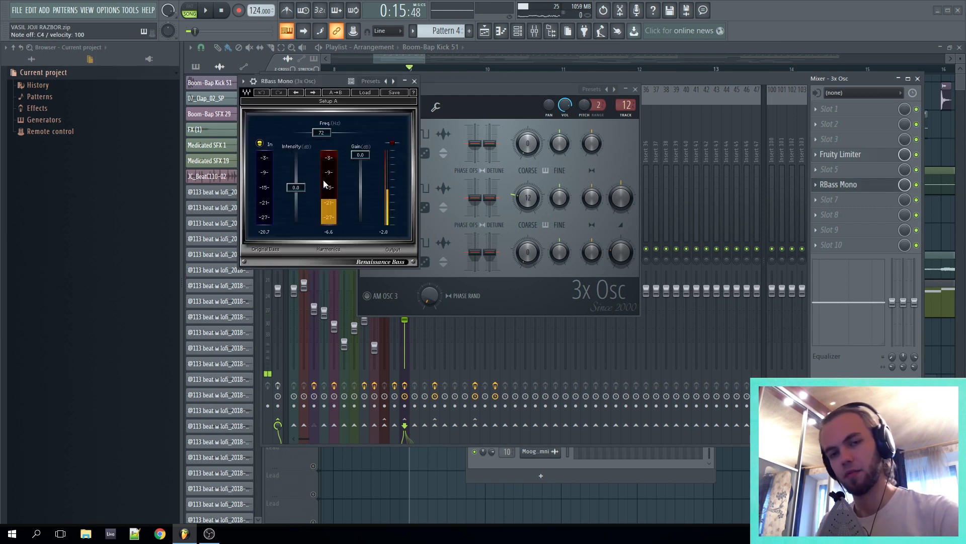
{"action": "left_click", "coordinate": [414, 81]}
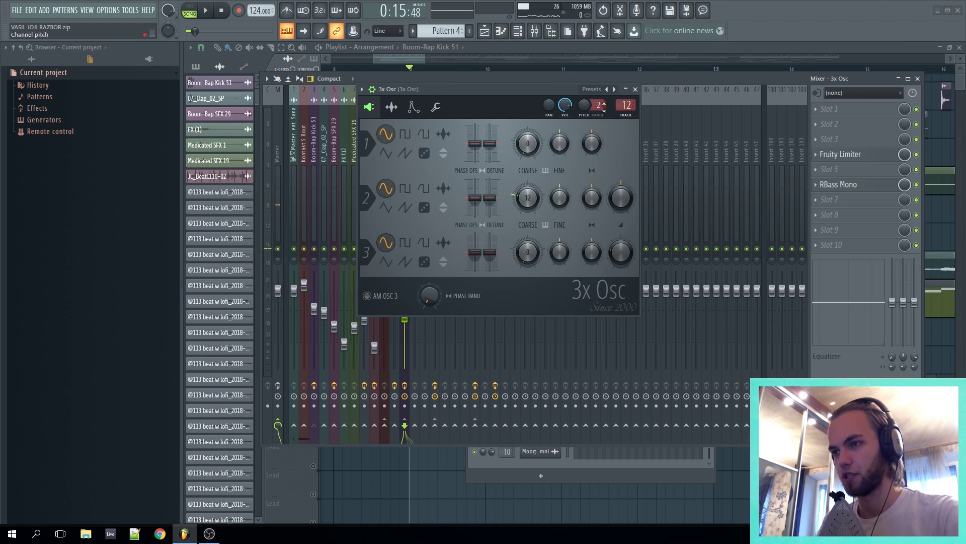
{"action": "left_click", "coordinate": [635, 90]}
Step: Inspect the Fruity Limiter compressor on the 3x Osc mixer track while the beat plays
{"action": "left_click", "coordinate": [830, 156]}
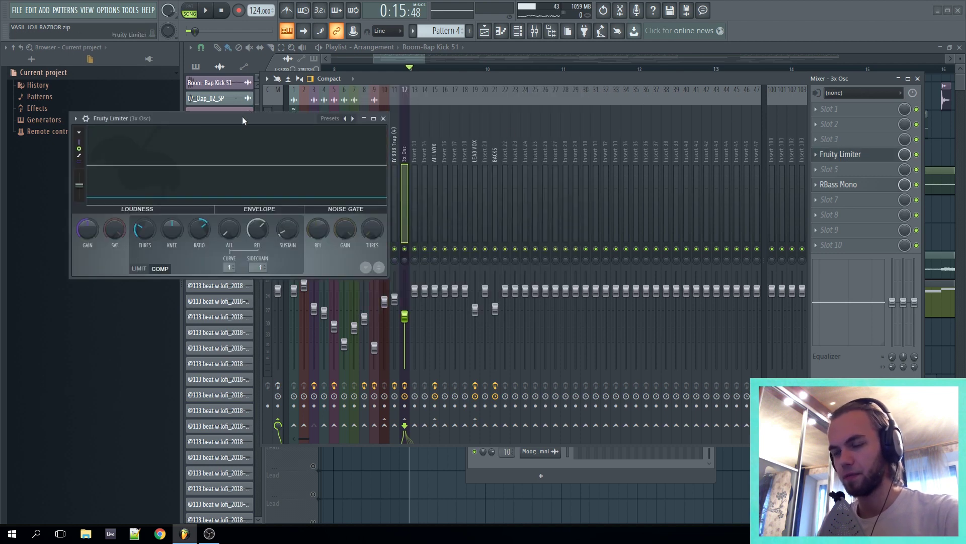
{"action": "key", "text": "Escape"}
{"action": "key", "text": "space"}
{"action": "left_click", "coordinate": [828, 155]}
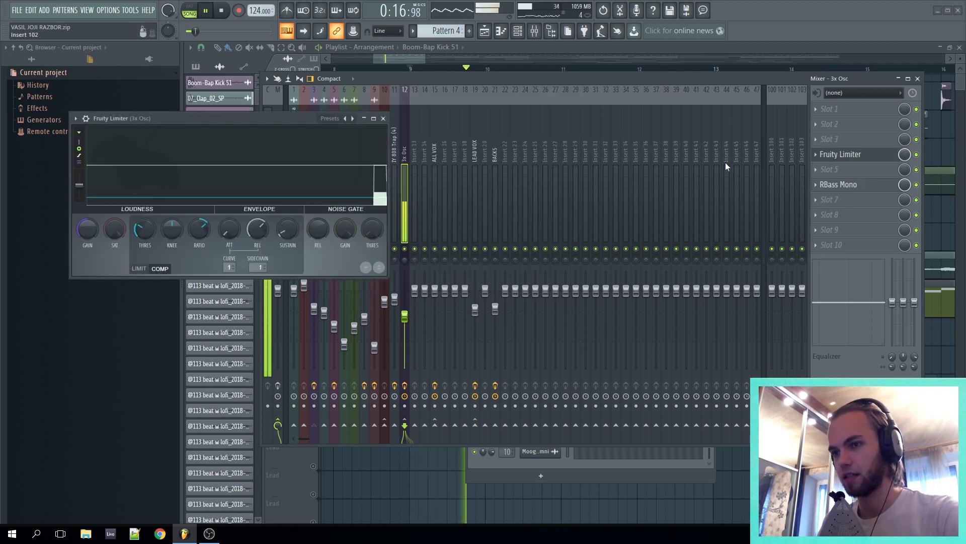
{"action": "key", "text": "Escape"}
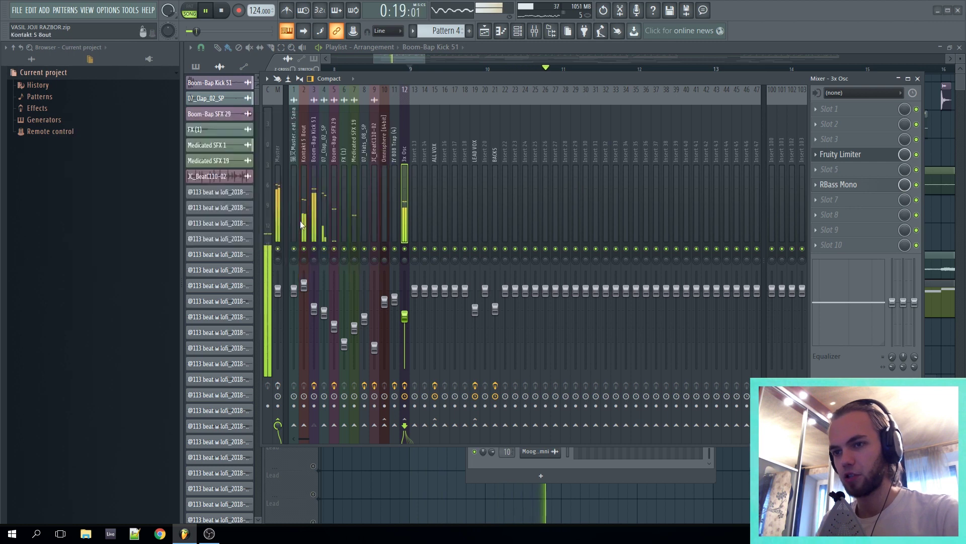
Step: Close the mixer, stop playback, and open the 07_Clap_02_SP clip's sample settings
{"action": "right_click", "coordinate": [407, 482]}
{"action": "key", "text": "space"}
{"action": "double_click", "coordinate": [451, 130]}
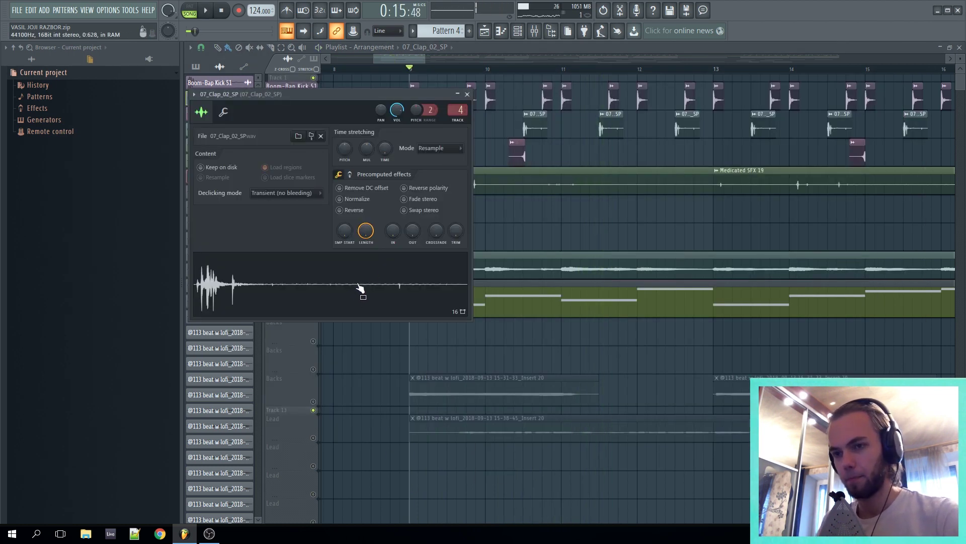
Step: Check the 07_Clap_02_SP mixer track for effects, and close the mixer and the sample settings
{"action": "double_click", "coordinate": [467, 110]}
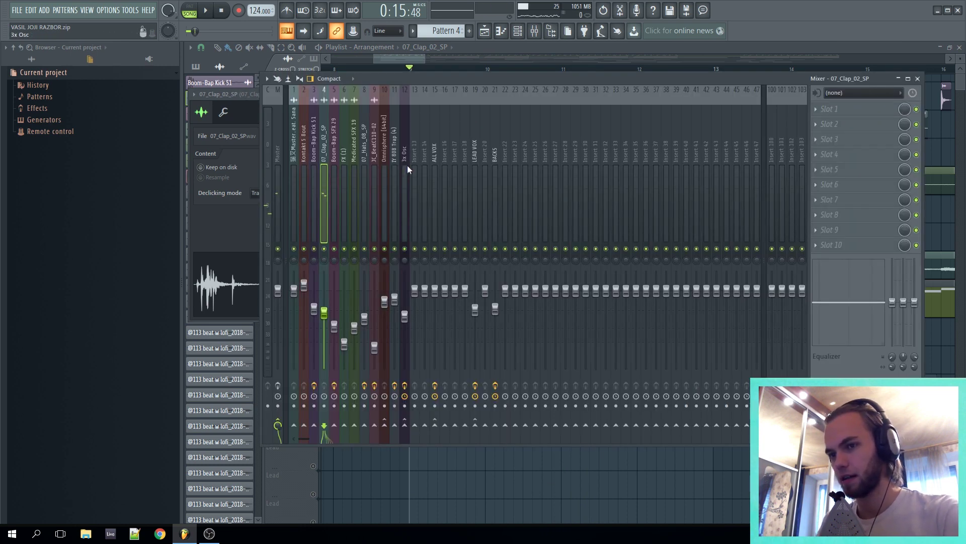
{"action": "key", "text": "Escape"}
{"action": "key", "text": "Escape"}
Step: Play the beat up to the first Boom-Bap SFX 29 clip, and inspect that clip's sample settings and waveform
{"action": "key", "text": "space"}
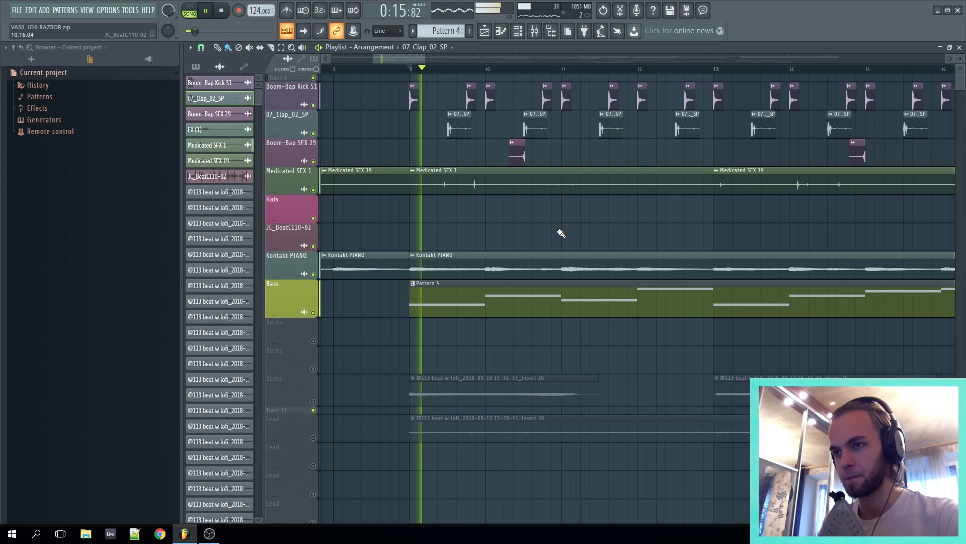
{"action": "scroll", "coordinate": [561, 227], "scroll_direction": "up", "scroll_amount": 3}
{"action": "scroll", "coordinate": [514, 188], "scroll_direction": "up", "scroll_amount": 3}
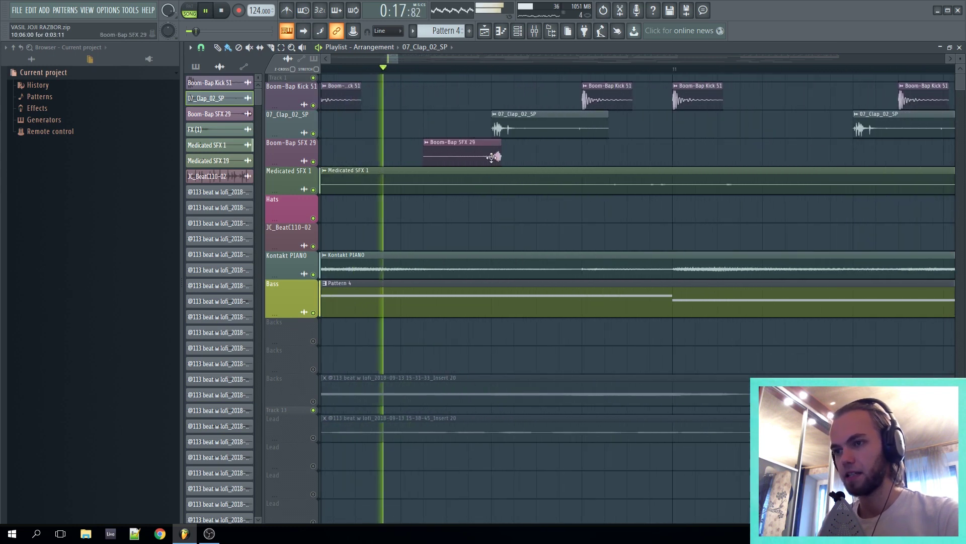
{"action": "key", "text": "space"}
{"action": "double_click", "coordinate": [479, 157]}
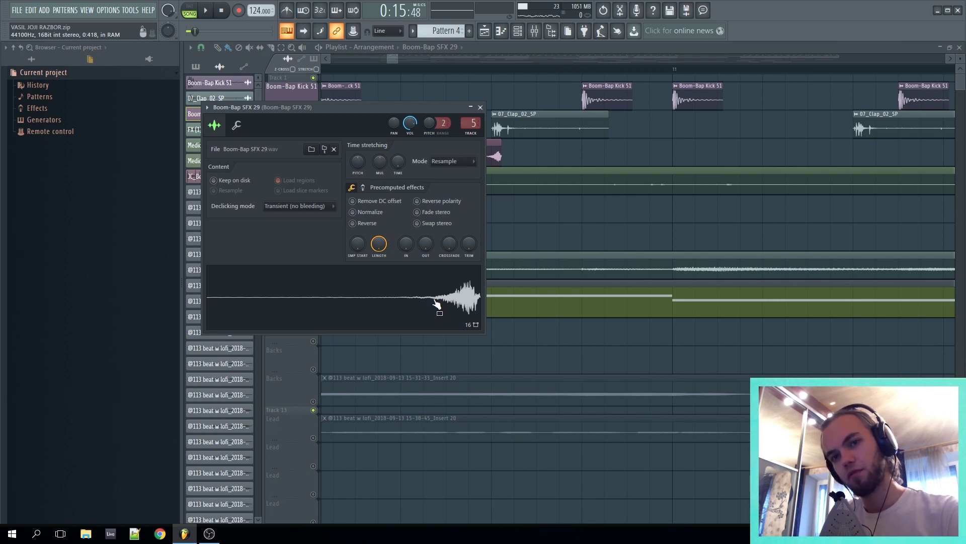
{"action": "left_click", "coordinate": [480, 107]}
Step: Resume playback and examine the bass notes of Pattern 4 in the piano roll, selecting the first eight bars, and return to the playlist
{"action": "key", "text": "space"}
{"action": "scroll", "coordinate": [433, 231], "scroll_direction": "down", "scroll_amount": 5}
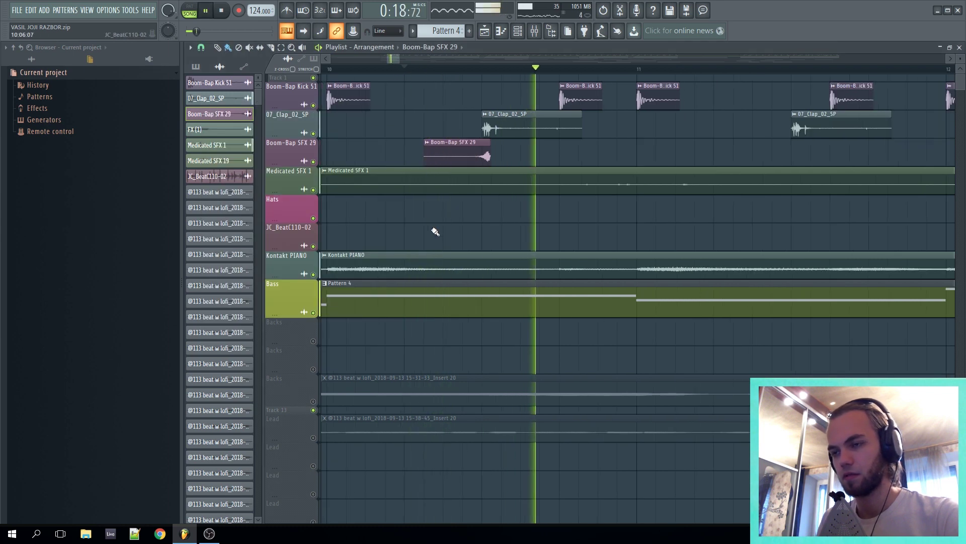
{"action": "double_click", "coordinate": [506, 297]}
{"action": "scroll", "coordinate": [366, 297], "scroll_direction": "down", "scroll_amount": 4}
{"action": "scroll", "coordinate": [237, 285], "scroll_direction": "up", "scroll_amount": 2}
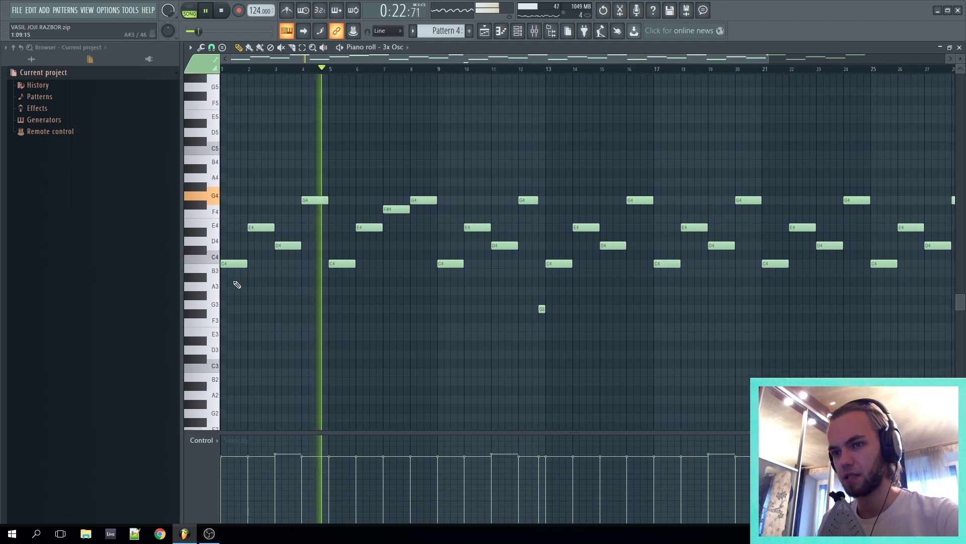
{"action": "scroll", "coordinate": [282, 280], "scroll_direction": "up", "scroll_amount": 3}
{"action": "left_click_drag", "start_coordinate": [498, 279], "coordinate": [233, 119]}
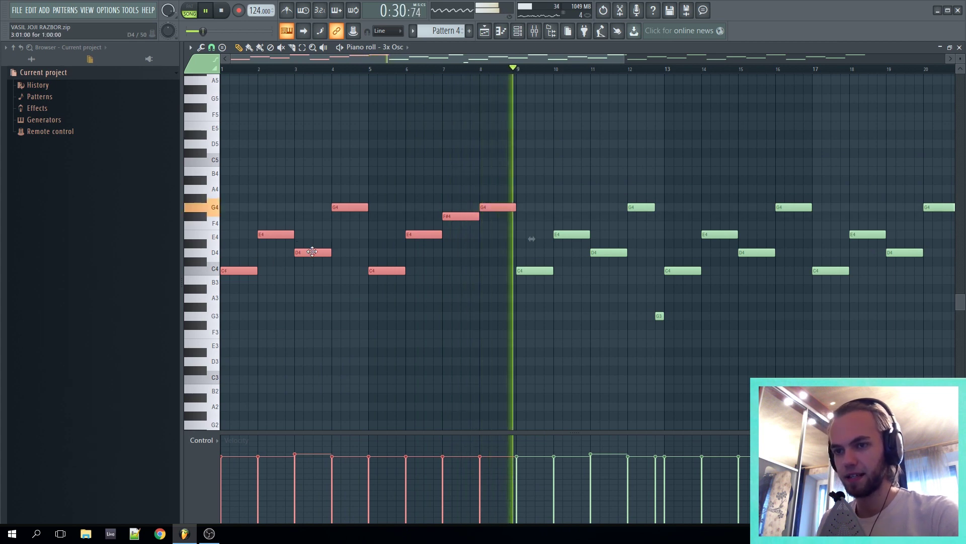
{"action": "key", "text": "Escape"}
{"action": "key", "text": "Escape"}
{"action": "scroll", "coordinate": [578, 242], "scroll_direction": "up", "scroll_amount": 5}
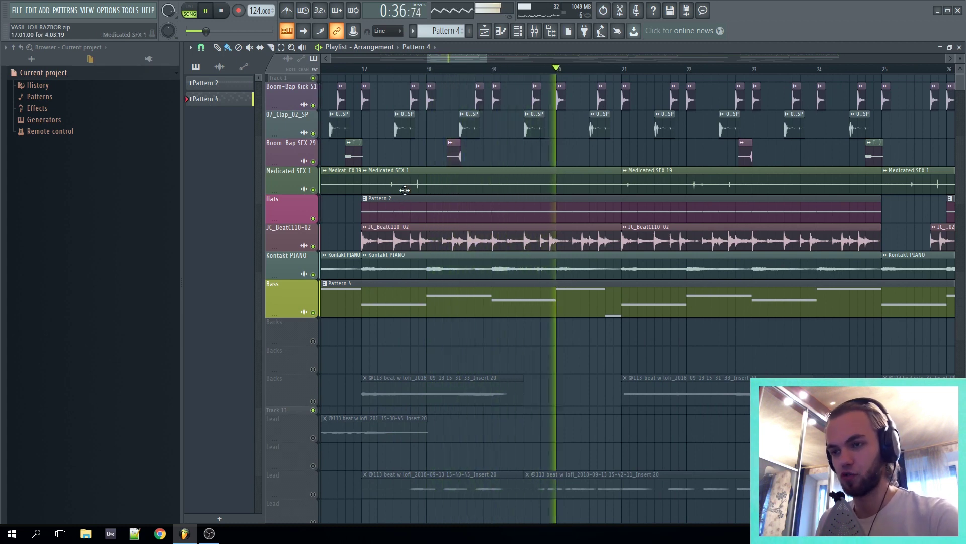
Step: Stop playback and view the hi-hat notes of Pattern 2 in the piano roll, and return to the playlist
{"action": "key", "text": "space"}
{"action": "double_click", "coordinate": [442, 215]}
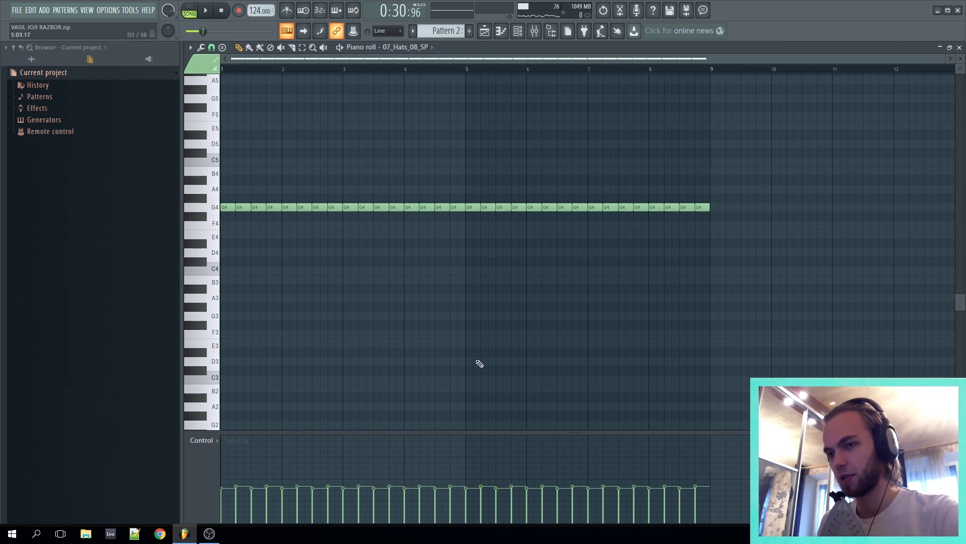
{"action": "key", "text": "Escape"}
{"action": "key", "text": "F6"}
Step: Inspect the JC_BeatC110-02 loop's sample settings and its mixer effects, Fruity Stereo Enhancer and FabFilter Pro-Q, and close their windows
{"action": "scroll", "coordinate": [416, 324], "scroll_direction": "down", "scroll_amount": 3}
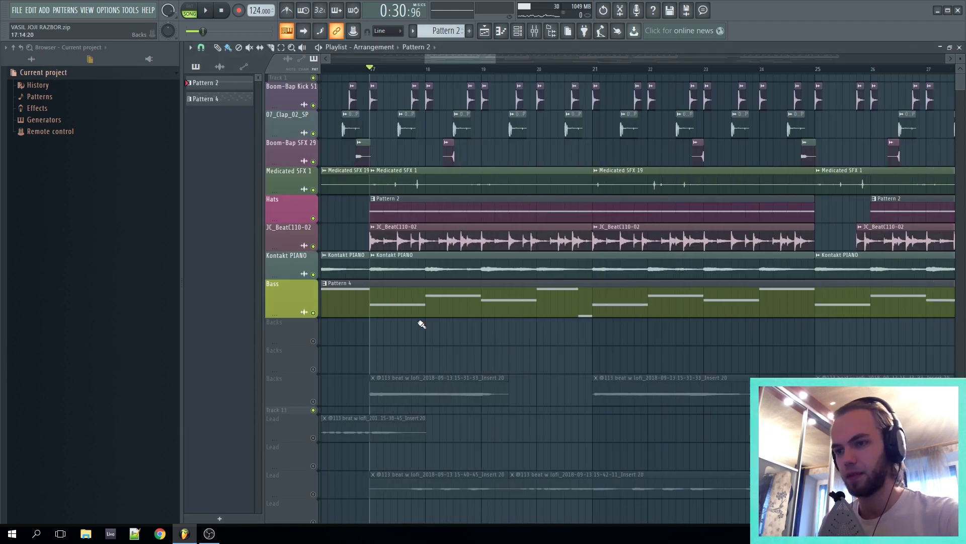
{"action": "left_click", "coordinate": [415, 248]}
{"action": "double_click", "coordinate": [414, 248]}
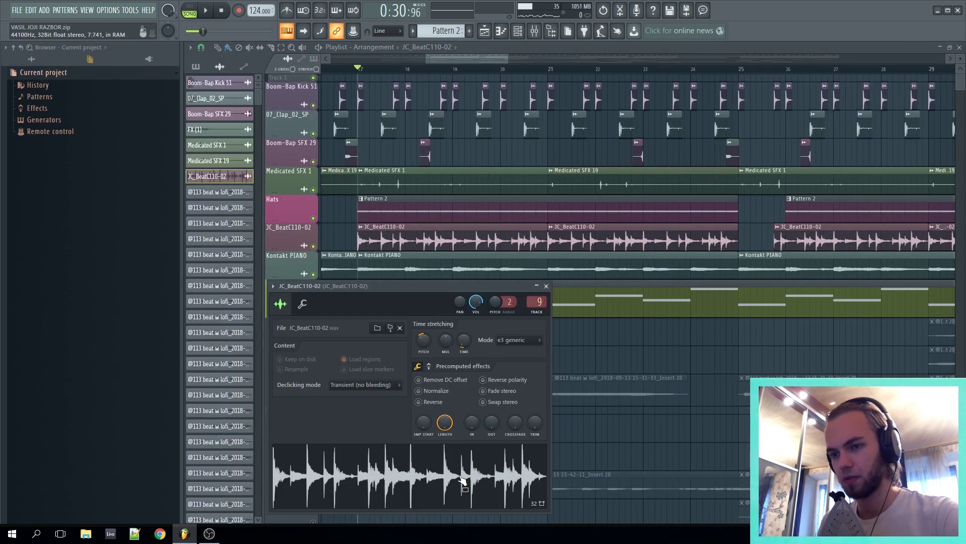
{"action": "double_click", "coordinate": [546, 311]}
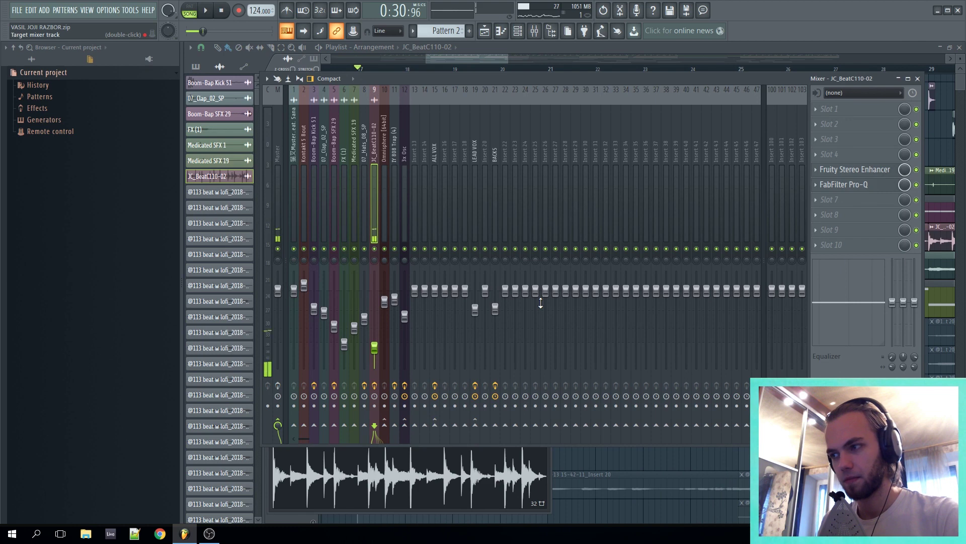
{"action": "left_click", "coordinate": [872, 170]}
{"action": "left_click", "coordinate": [865, 184]}
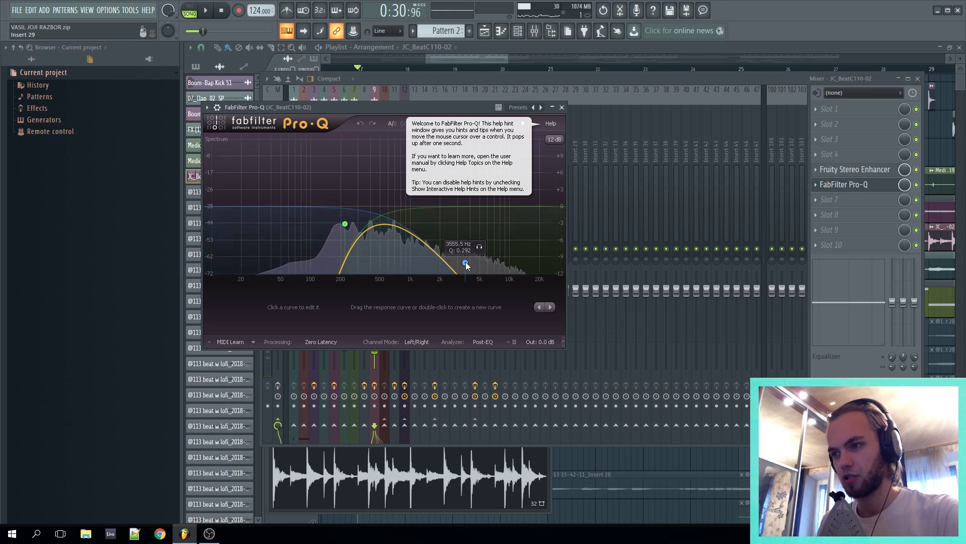
{"action": "key", "text": "Escape"}
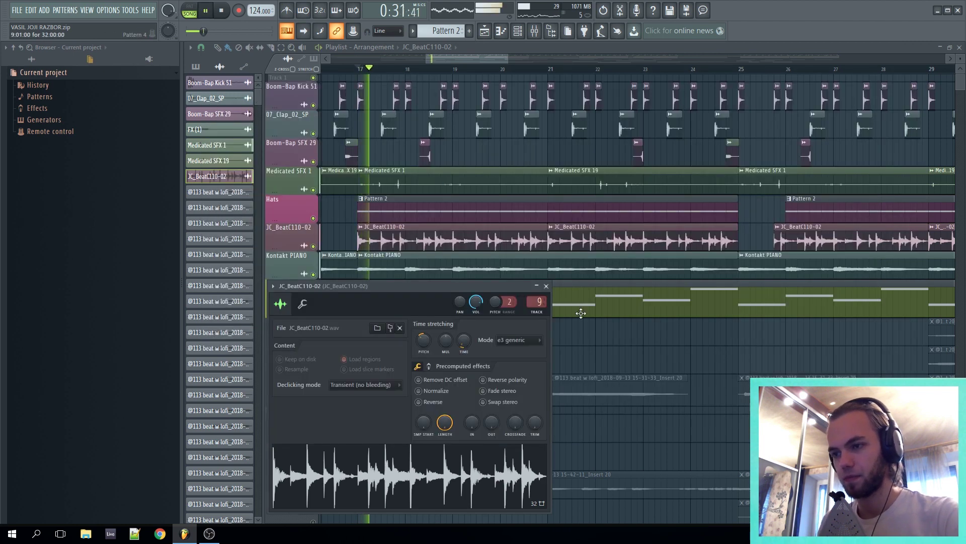
{"action": "left_click", "coordinate": [546, 286]}
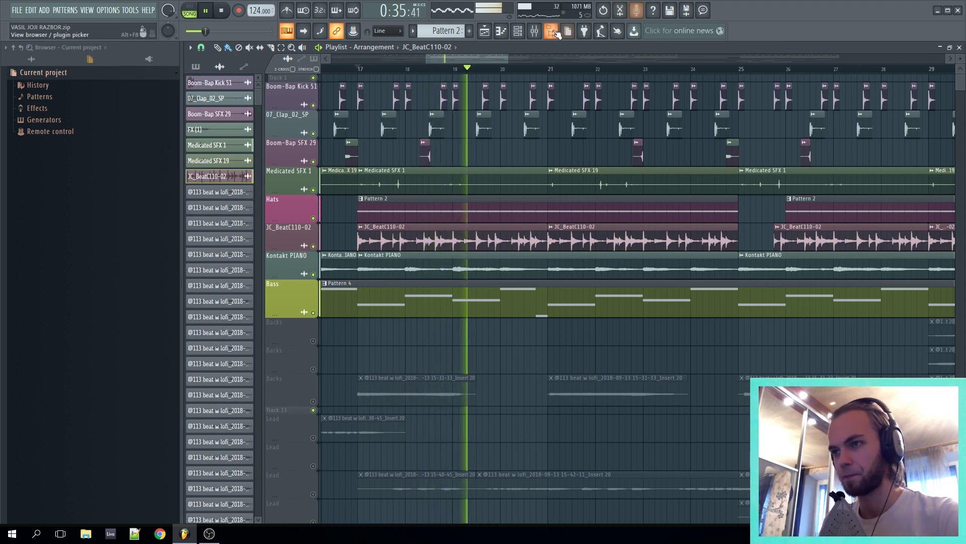
Step: Stop playback and view the note panning of the Pattern 2 hats in the piano roll, and return to the playlist
{"action": "left_click", "coordinate": [518, 36]}
{"action": "key", "text": "space"}
{"action": "double_click", "coordinate": [416, 201]}
{"action": "left_click", "coordinate": [201, 439]}
{"action": "left_click", "coordinate": [256, 458]}
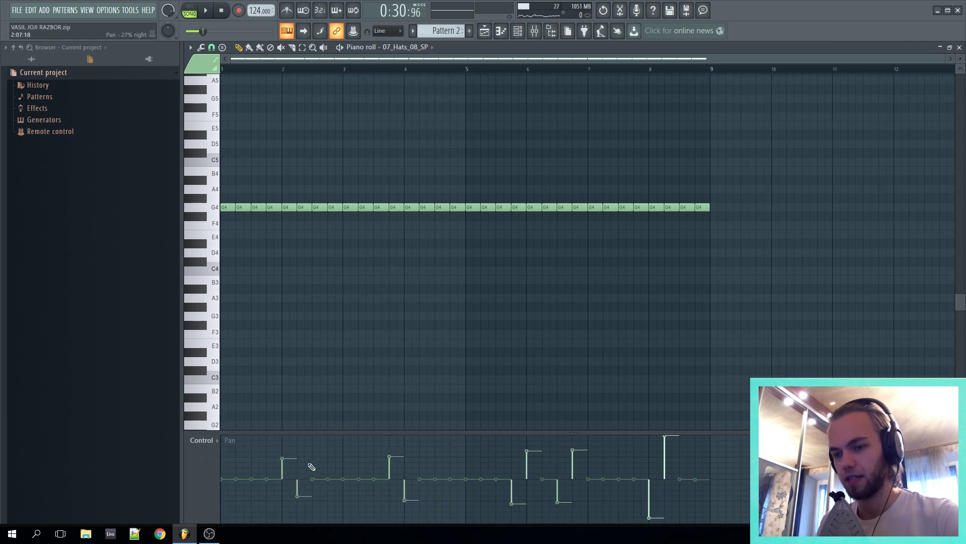
{"action": "key", "text": "Escape"}
{"action": "key", "text": "Escape"}
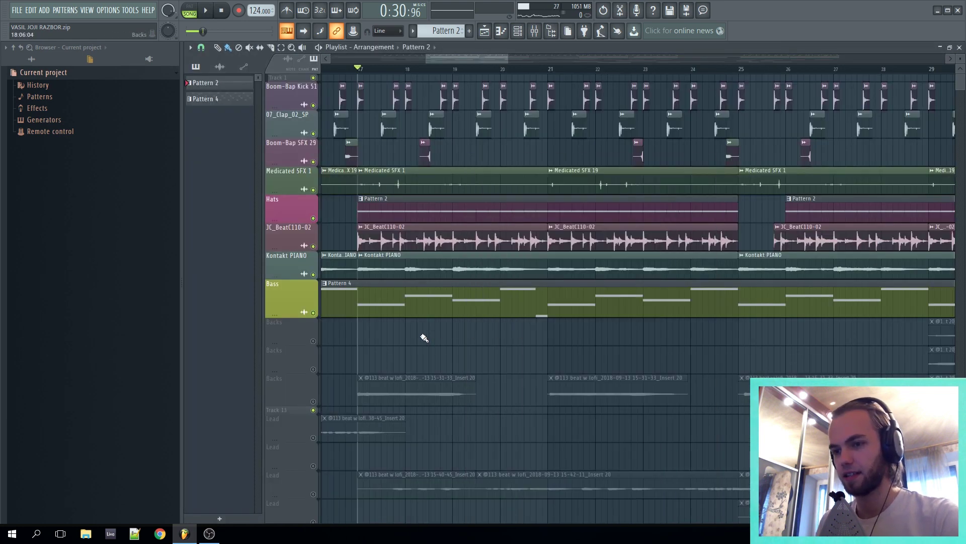
Step: Show the whole arrangement and play it from bar 33, where the hats drop out
{"action": "scroll", "coordinate": [422, 337], "scroll_direction": "down", "scroll_amount": 3}
{"action": "scroll", "coordinate": [557, 261], "scroll_direction": "up", "scroll_amount": 1}
{"action": "scroll", "coordinate": [558, 262], "scroll_direction": "down", "scroll_amount": 3}
{"action": "key", "text": "ctrl+s"}
{"action": "key", "text": "Escape"}
{"action": "scroll", "coordinate": [739, 341], "scroll_direction": "up", "scroll_amount": 4}
{"action": "scroll", "coordinate": [584, 233], "scroll_direction": "down", "scroll_amount": 3}
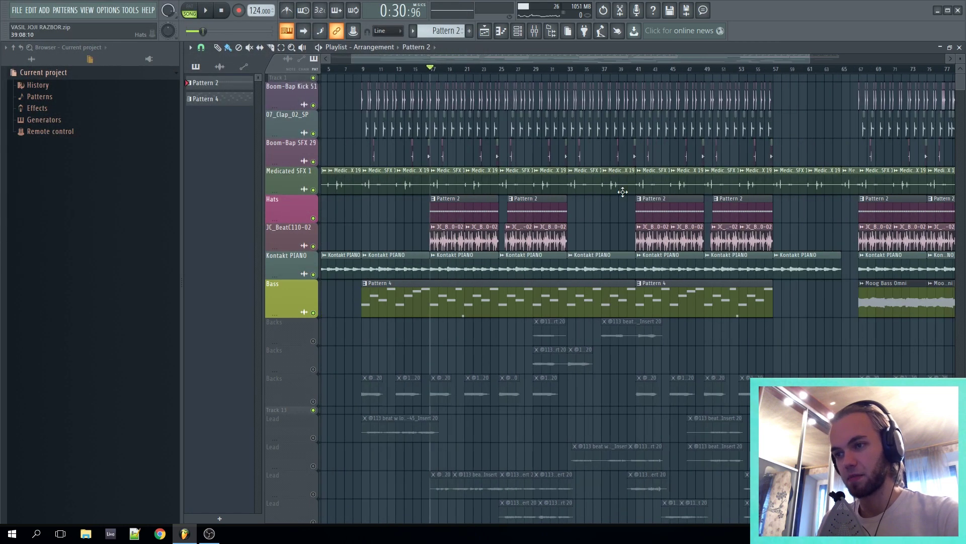
{"action": "scroll", "coordinate": [615, 165], "scroll_direction": "down", "scroll_amount": 2}
{"action": "left_click", "coordinate": [527, 67]}
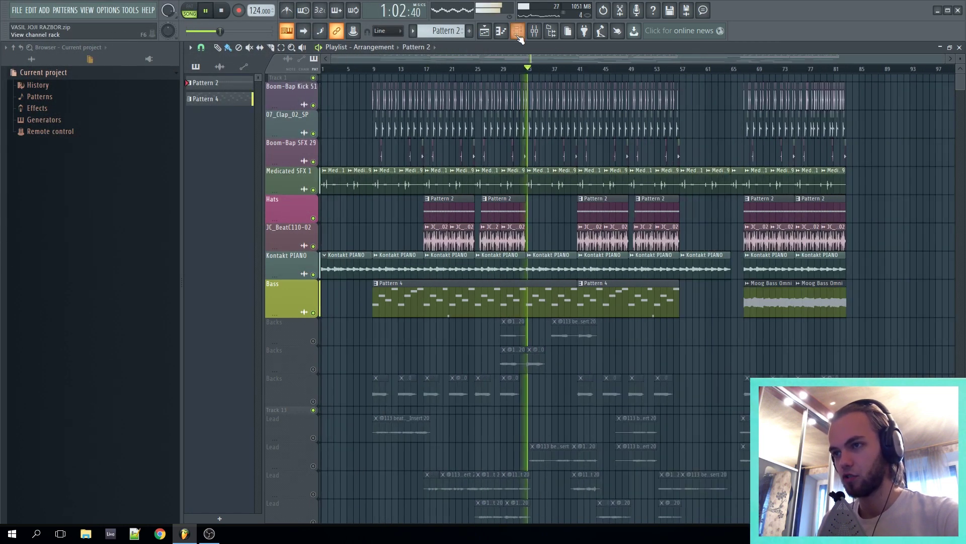
Step: View the Kontakt 5 Bout, Boom-Bap Kick 51 and 3x Osc mixer tracks during playback, and close the mixer
{"action": "left_click", "coordinate": [534, 31]}
{"action": "key", "text": "space"}
{"action": "left_click", "coordinate": [305, 217]}
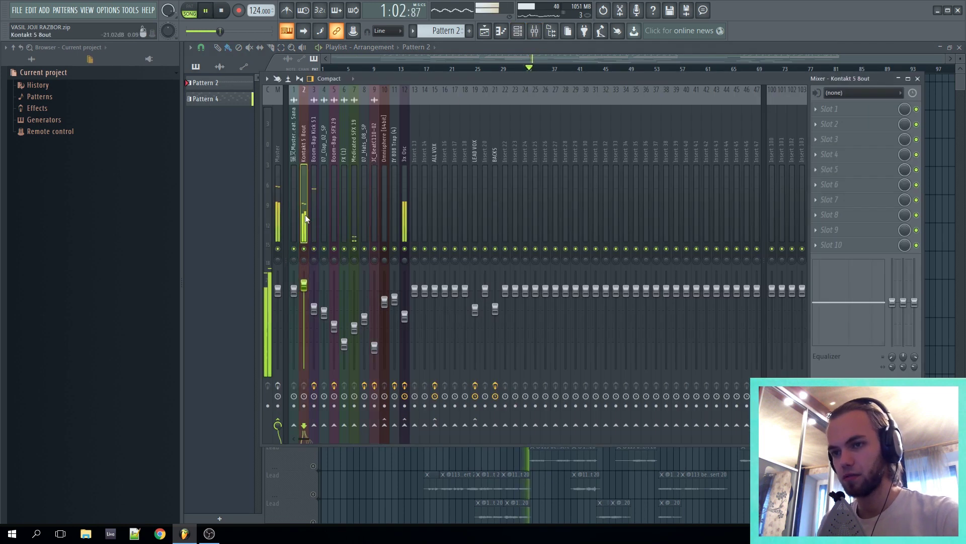
{"action": "left_click", "coordinate": [318, 216]}
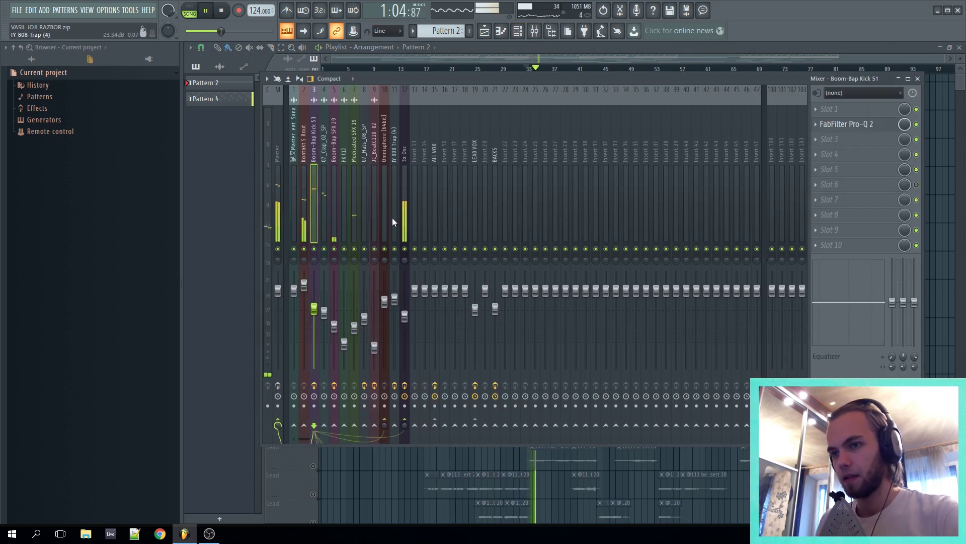
{"action": "left_click", "coordinate": [405, 219]}
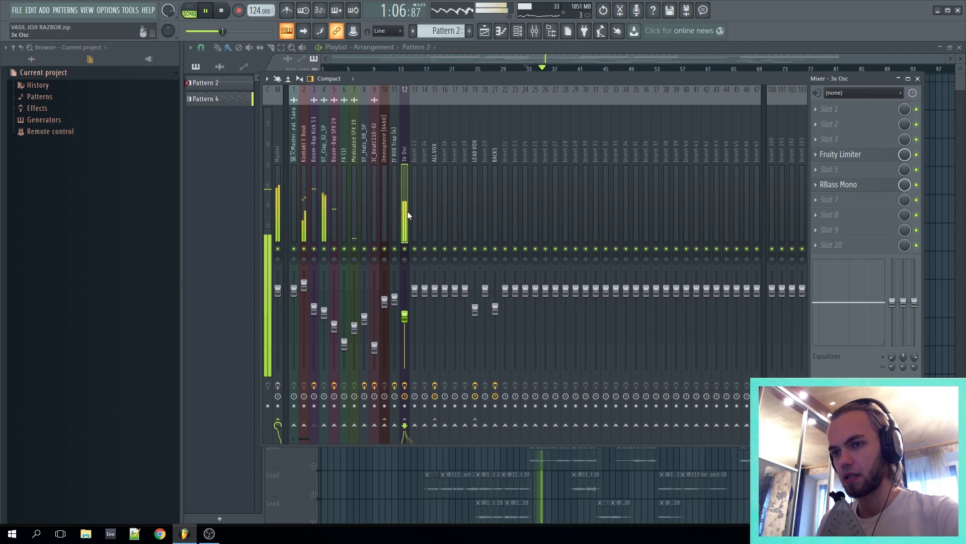
{"action": "key", "text": "F9"}
Step: Stop playback and audition the closing section from bar 67, where the Moog Bass Omni clips begin
{"action": "scroll", "coordinate": [703, 242], "scroll_direction": "up", "scroll_amount": 4}
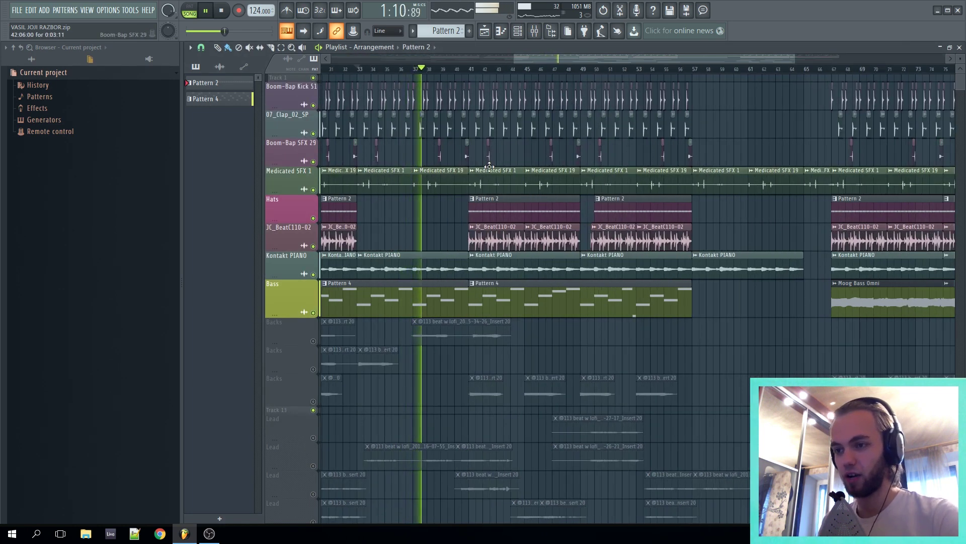
{"action": "scroll", "coordinate": [528, 220], "scroll_direction": "down", "scroll_amount": 4}
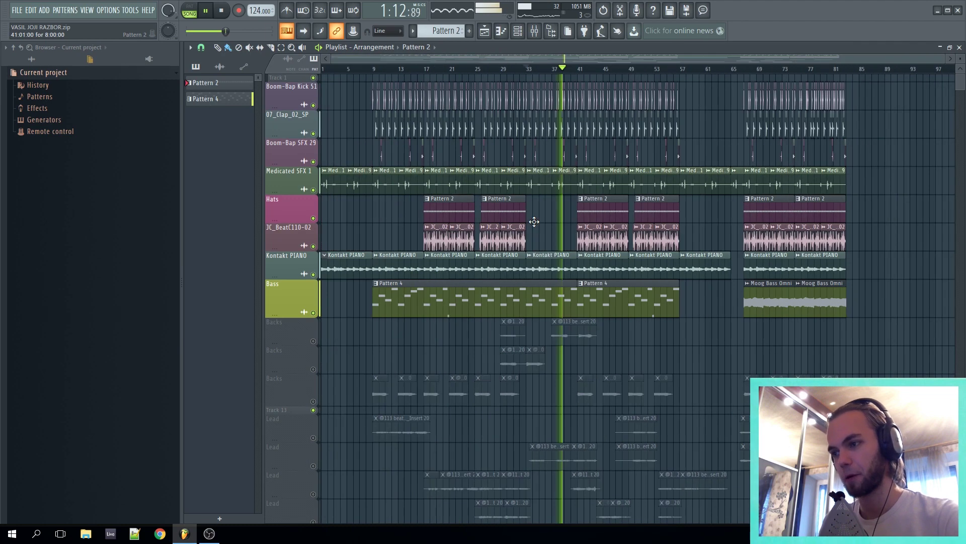
{"action": "key", "text": "space"}
{"action": "scroll", "coordinate": [886, 276], "scroll_direction": "up", "scroll_amount": 6}
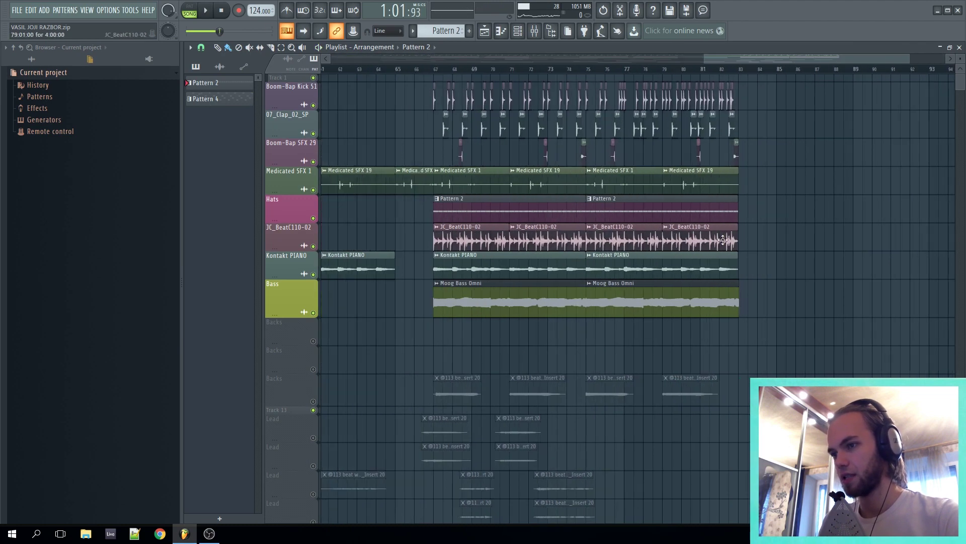
{"action": "left_click", "coordinate": [430, 69]}
{"action": "key", "text": "space"}
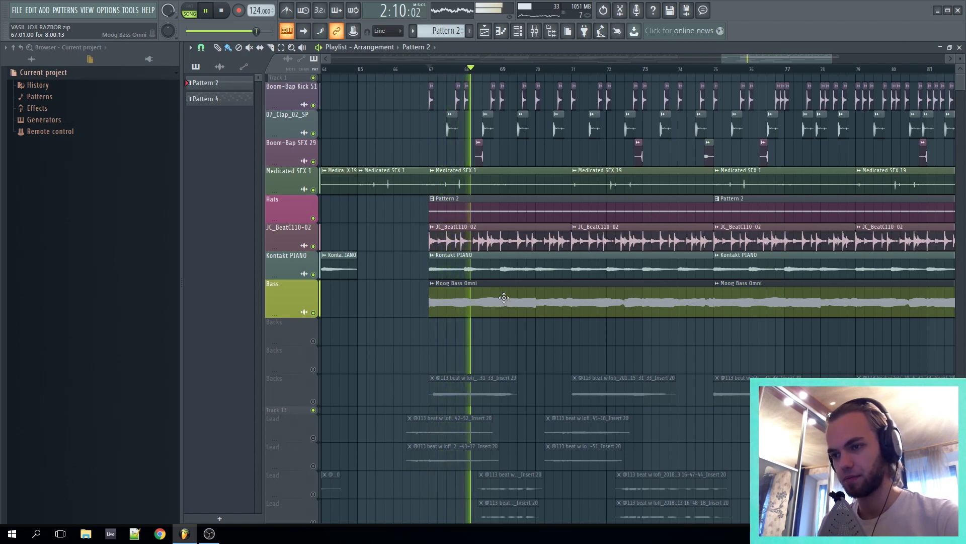
{"action": "scroll", "coordinate": [483, 301], "scroll_direction": "down", "scroll_amount": 6}
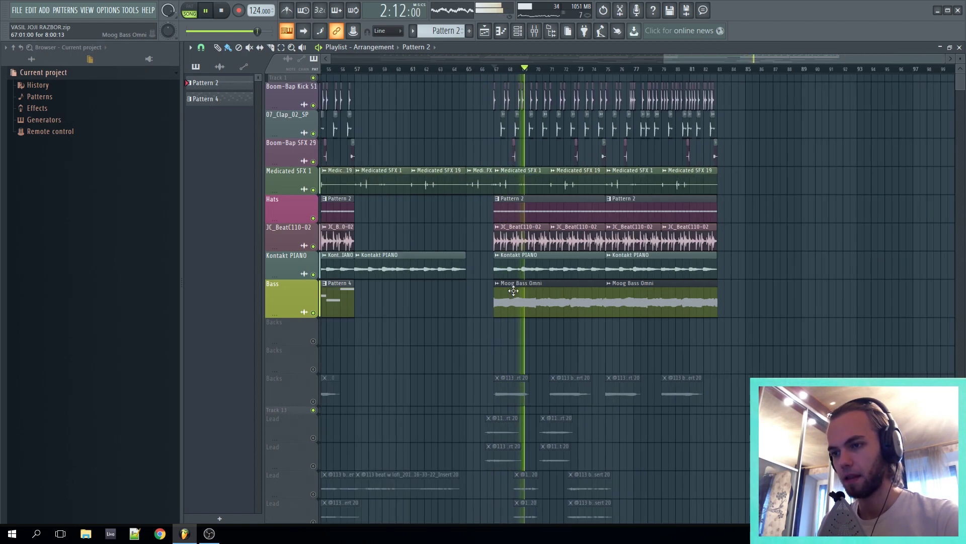
{"action": "scroll", "coordinate": [671, 306], "scroll_direction": "up", "scroll_amount": 6}
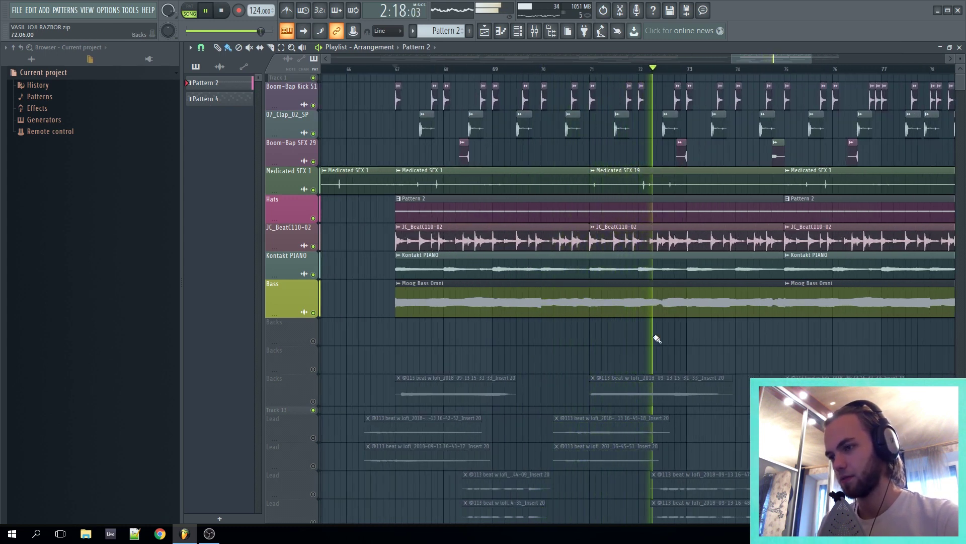
Step: Inspect the Moog Bass Omni clip's sample settings and mixer track, close both, and stop playback over the whole arrangement
{"action": "double_click", "coordinate": [663, 313]}
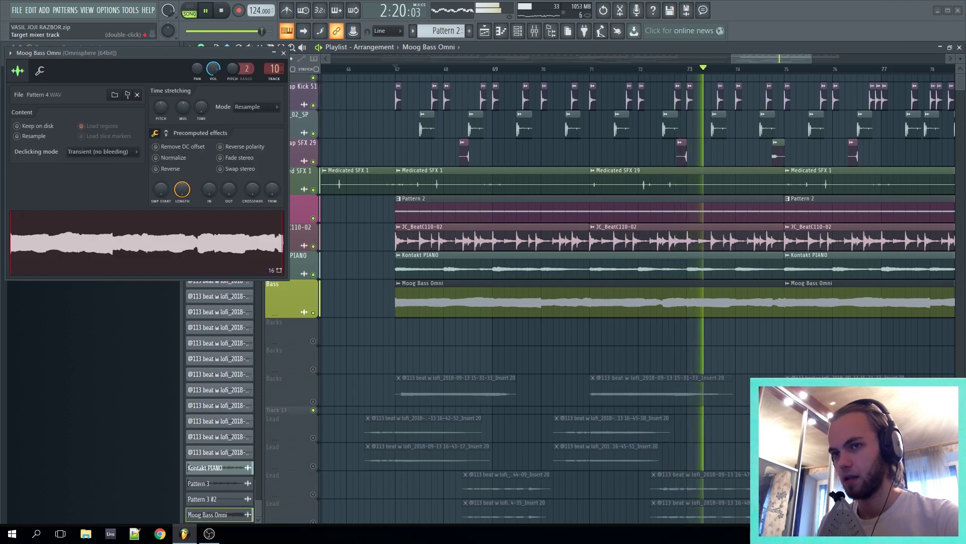
{"action": "key", "text": "F9"}
{"action": "left_click", "coordinate": [283, 53]}
{"action": "key", "text": "F9"}
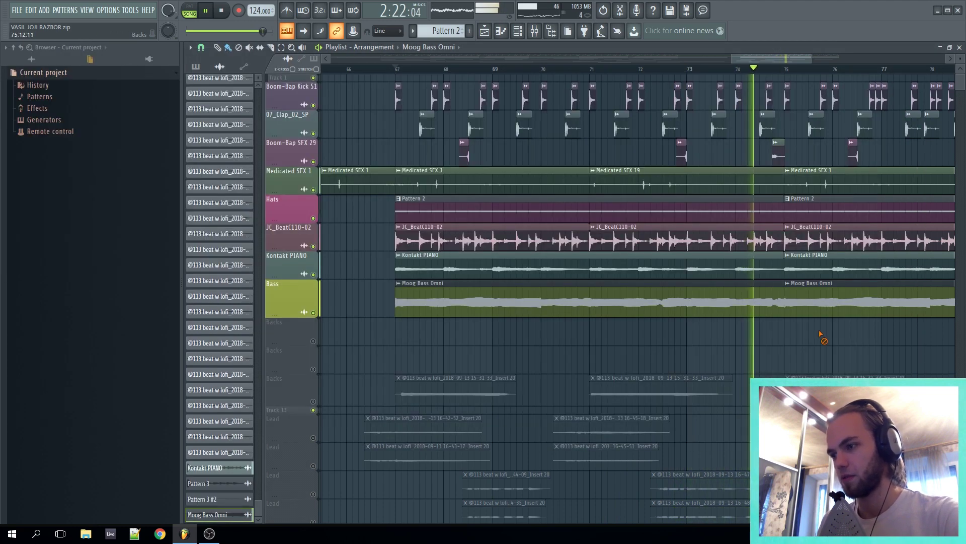
{"action": "scroll", "coordinate": [801, 335], "scroll_direction": "down", "scroll_amount": 6}
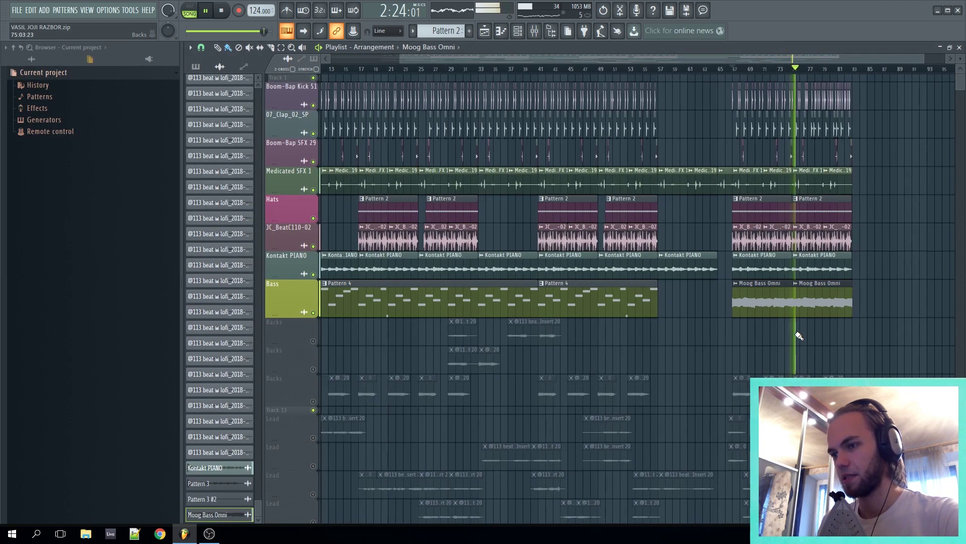
{"action": "scroll", "coordinate": [811, 337], "scroll_direction": "down", "scroll_amount": 2}
{"action": "key", "text": "space"}
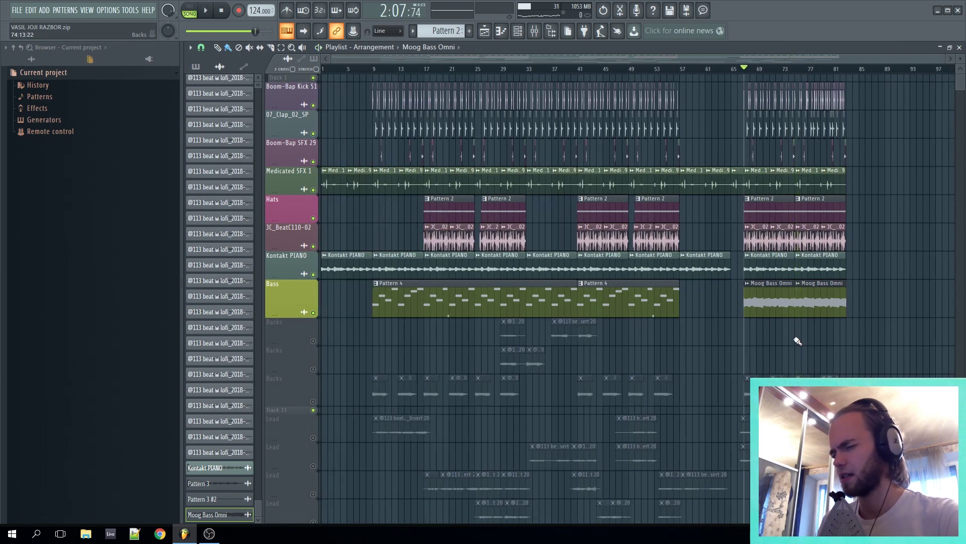
Step: Unmute all the Backs and Lead vocal tracks in the playlist
{"action": "scroll", "coordinate": [325, 272], "scroll_direction": "down", "scroll_amount": 2}
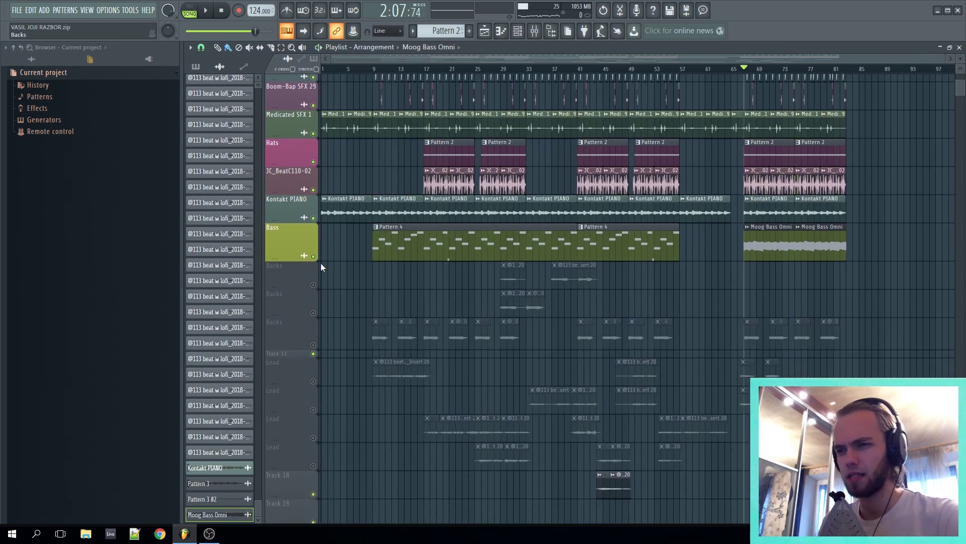
{"action": "scroll", "coordinate": [322, 263], "scroll_direction": "up", "scroll_amount": 2}
{"action": "scroll", "coordinate": [320, 302], "scroll_direction": "up", "scroll_amount": 2}
{"action": "right_click", "coordinate": [314, 313]}
{"action": "right_click", "coordinate": [315, 313]}
{"action": "scroll", "coordinate": [375, 324], "scroll_direction": "down", "scroll_amount": 3}
{"action": "scroll", "coordinate": [425, 226], "scroll_direction": "up", "scroll_amount": 2}
Step: Set the playback position to bar 9 and mute the Bass and JC_BeatC110-02 tracks
{"action": "left_click", "coordinate": [441, 68]}
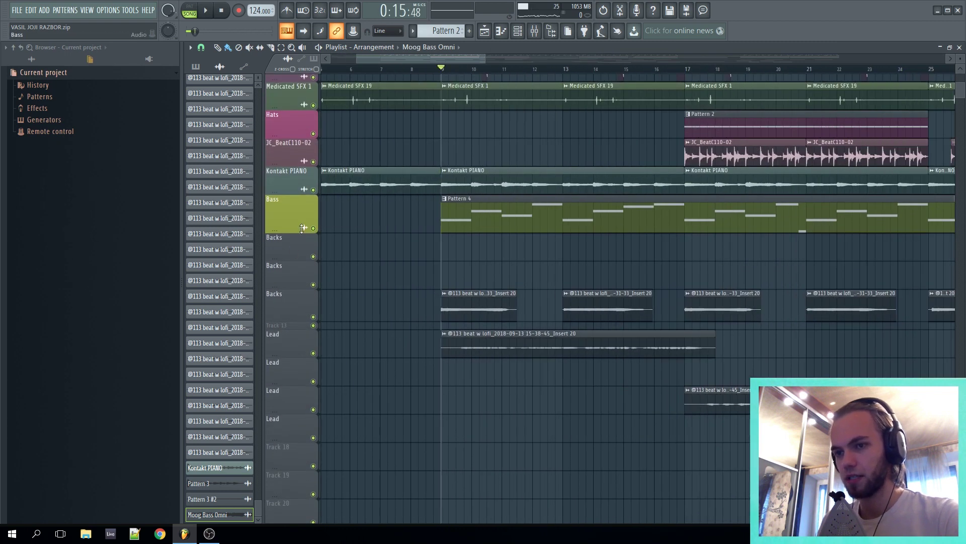
{"action": "left_click", "coordinate": [314, 228]}
{"action": "scroll", "coordinate": [314, 259], "scroll_direction": "up", "scroll_amount": 3}
{"action": "left_click", "coordinate": [313, 246]}
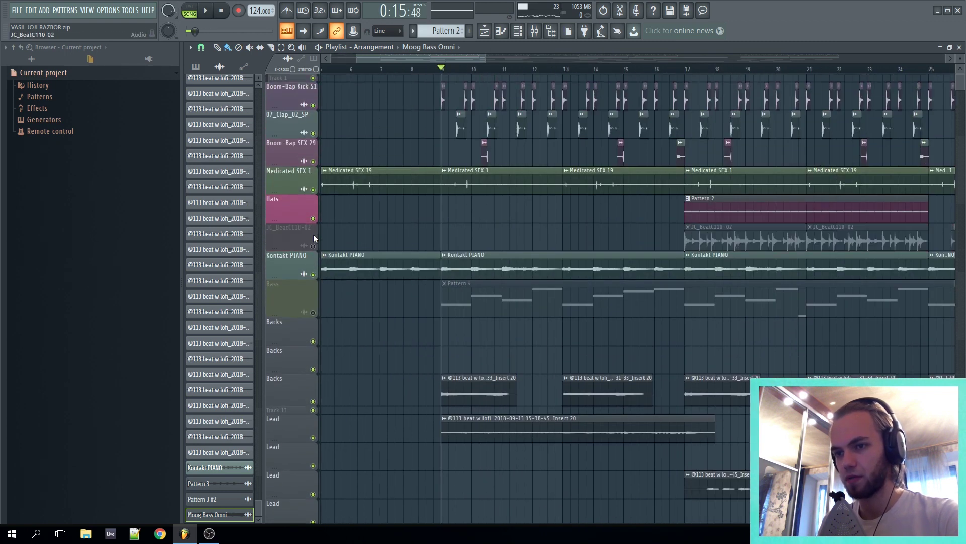
Step: Mute the Hats, Medicated SFX 1, Boom-Bap SFX 29, Boom-Bap Kick 51, 07_Clap_02_SP and Kontakt PIANO tracks
{"action": "left_click", "coordinate": [313, 218]}
{"action": "left_click", "coordinate": [313, 189]}
{"action": "left_click", "coordinate": [313, 161]}
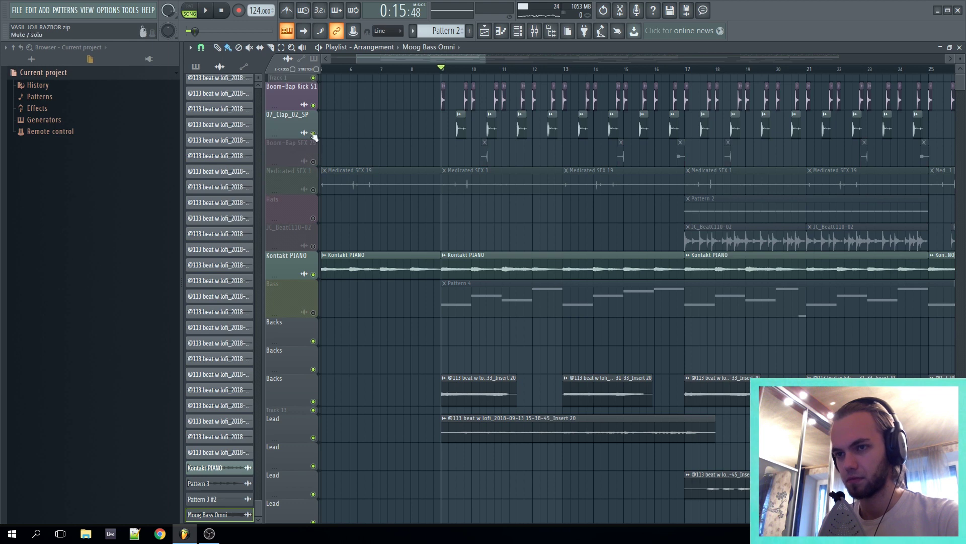
{"action": "left_click", "coordinate": [313, 105]}
{"action": "left_click", "coordinate": [313, 134]}
{"action": "left_click", "coordinate": [314, 275]}
Step: Audition the isolated Backs and Lead vocals from bar 9 while looking over their clips, and stop playback
{"action": "scroll", "coordinate": [494, 322], "scroll_direction": "down", "scroll_amount": 2}
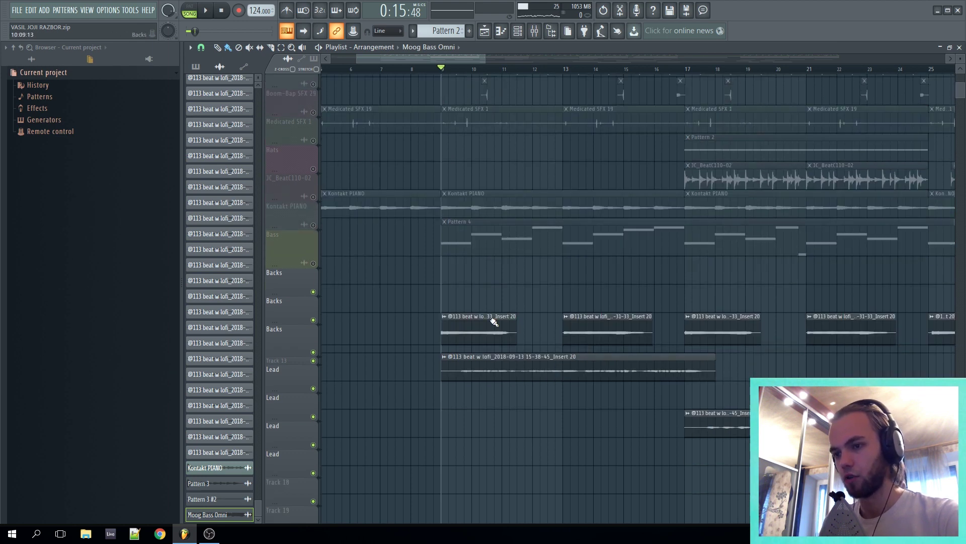
{"action": "key", "text": "space"}
{"action": "scroll", "coordinate": [544, 376], "scroll_direction": "up", "scroll_amount": 2}
{"action": "scroll", "coordinate": [510, 366], "scroll_direction": "down", "scroll_amount": 4}
{"action": "scroll", "coordinate": [511, 365], "scroll_direction": "down", "scroll_amount": 1}
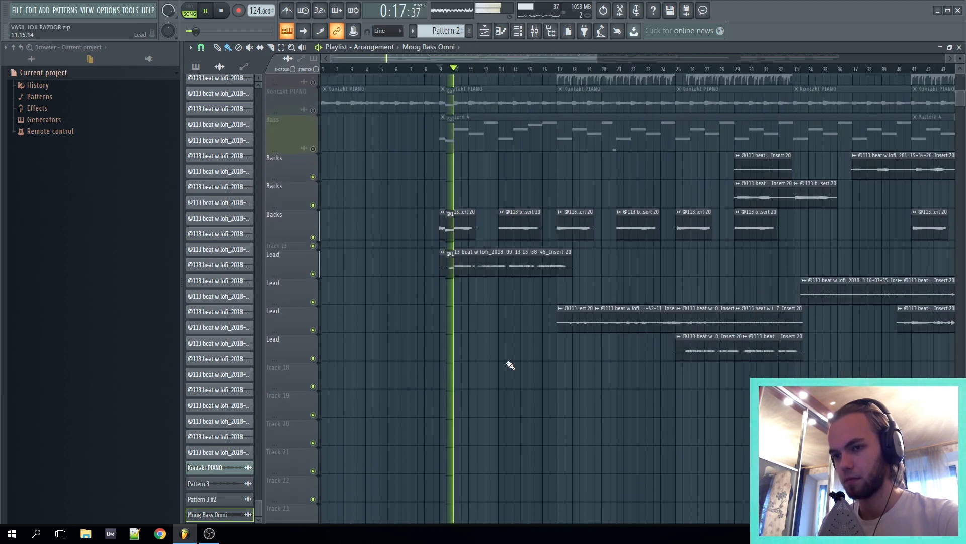
{"action": "scroll", "coordinate": [509, 360], "scroll_direction": "down", "scroll_amount": 1}
{"action": "key", "text": "space"}
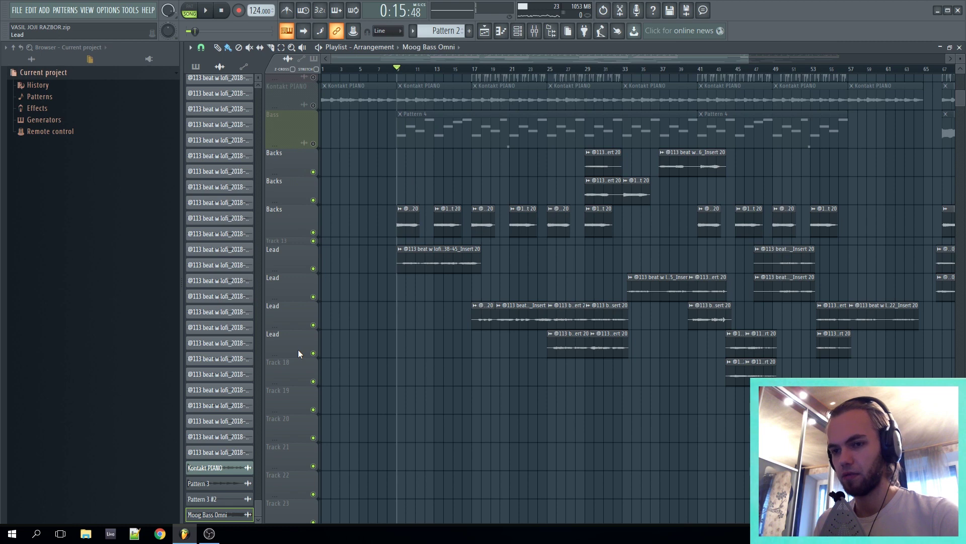
Step: Move the vocal clips around bars 44 to 49 on the lowest Lead track and Track 18 up by one track
{"action": "left_click_drag", "start_coordinate": [797, 375], "coordinate": [725, 380]}
{"action": "key", "text": "shift+Up"}
{"action": "key", "text": "shift+Up"}
Step: Check the sample settings of the Backs vocal clip at bar 9 and close them
{"action": "scroll", "coordinate": [717, 401], "scroll_direction": "down", "scroll_amount": 1}
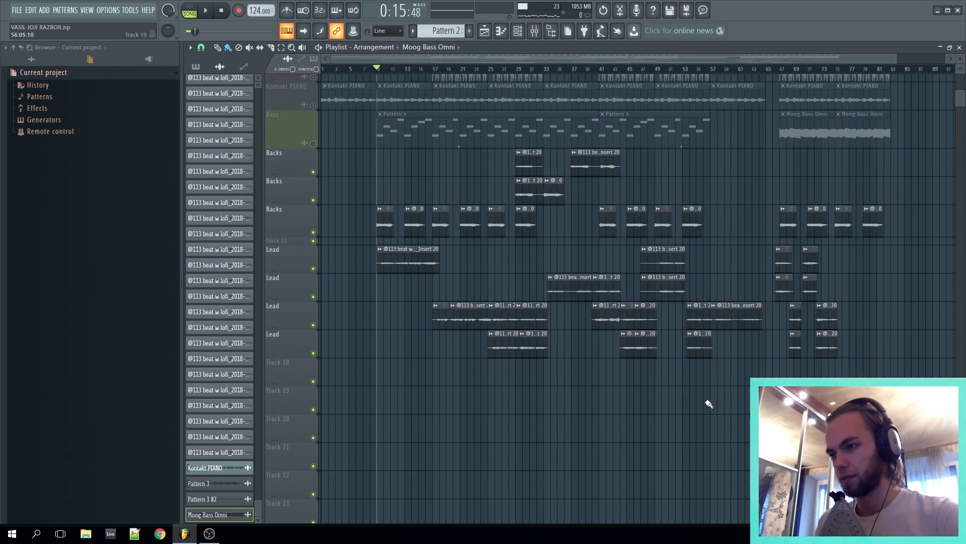
{"action": "scroll", "coordinate": [649, 387], "scroll_direction": "up", "scroll_amount": 1}
{"action": "scroll", "coordinate": [453, 337], "scroll_direction": "up", "scroll_amount": 1}
{"action": "scroll", "coordinate": [344, 289], "scroll_direction": "up", "scroll_amount": 1}
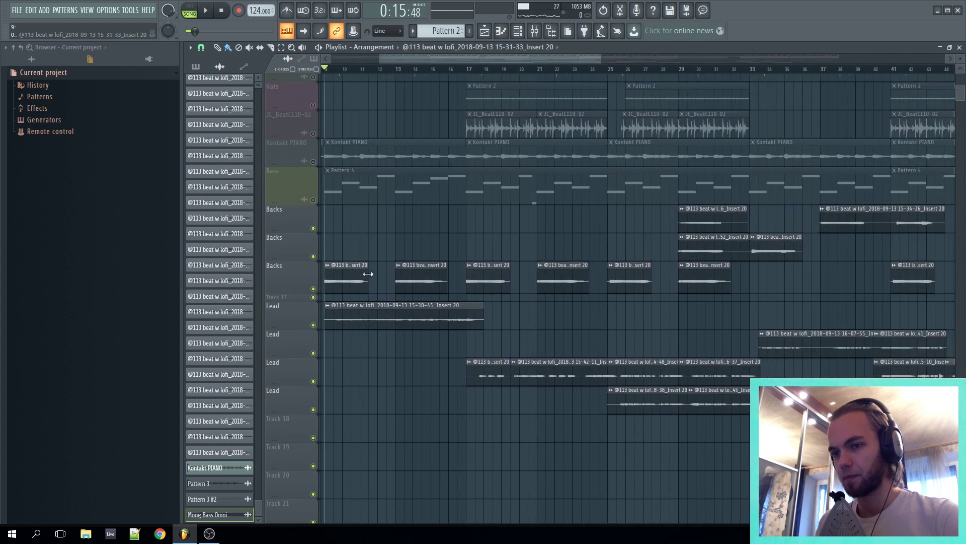
{"action": "double_click", "coordinate": [344, 288]}
{"action": "left_click", "coordinate": [375, 145]}
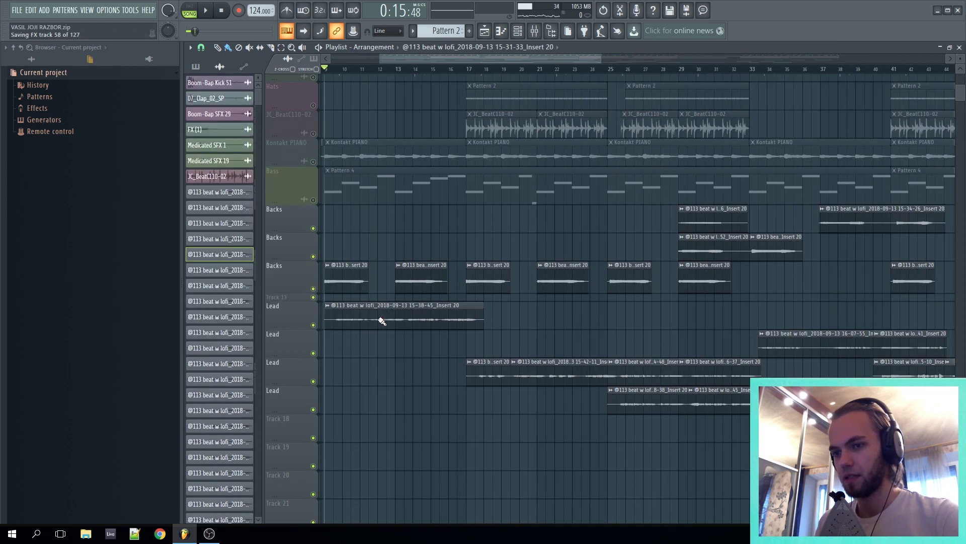
Step: Audition the Lead vocal clip at bar 9 with its sample settings and LEAD VOX mixer track open, and stop playback
{"action": "double_click", "coordinate": [381, 318]}
{"action": "key", "text": "space"}
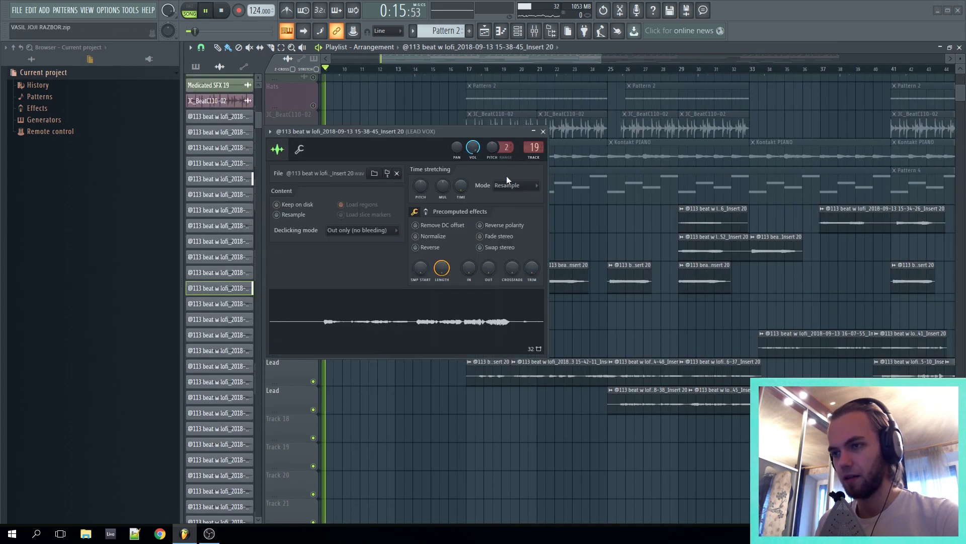
{"action": "left_click", "coordinate": [543, 132]}
{"action": "double_click", "coordinate": [421, 313]}
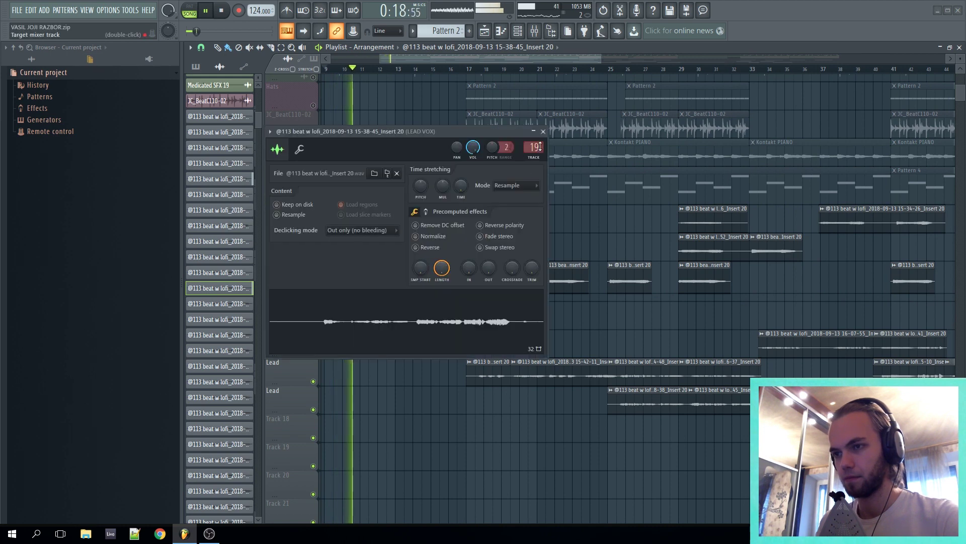
{"action": "key", "text": "F9"}
{"action": "left_click_drag", "start_coordinate": [495, 130], "coordinate": [832, 146]}
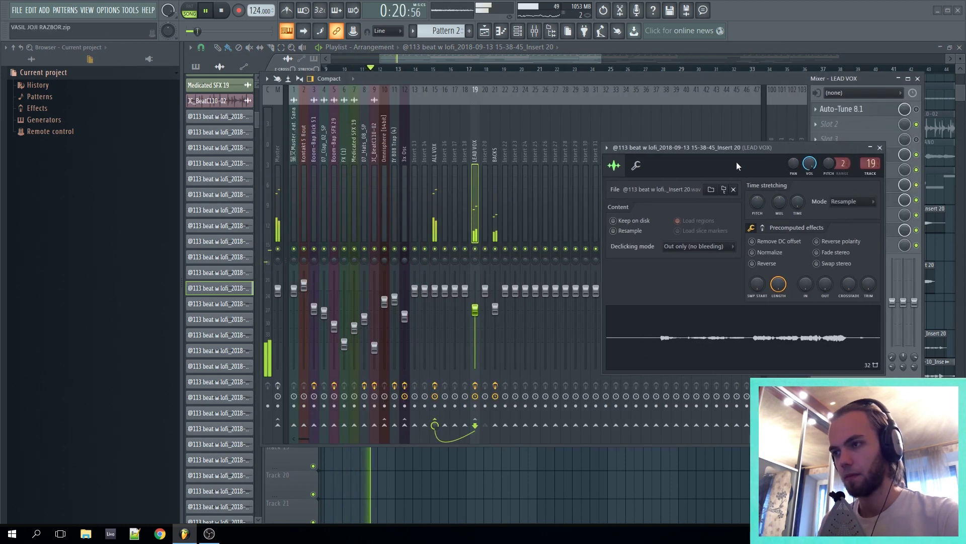
{"action": "key", "text": "space"}
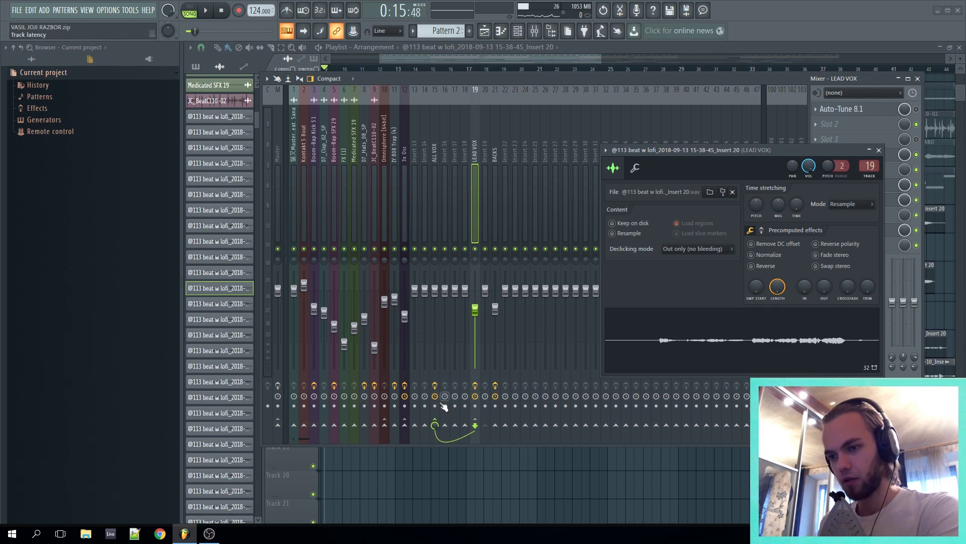
Step: Inspect how the LEAD VOX and BACKS mixer tracks are routed into ALL VOX
{"action": "left_click", "coordinate": [496, 222]}
{"action": "left_click", "coordinate": [475, 221]}
{"action": "left_click", "coordinate": [494, 219]}
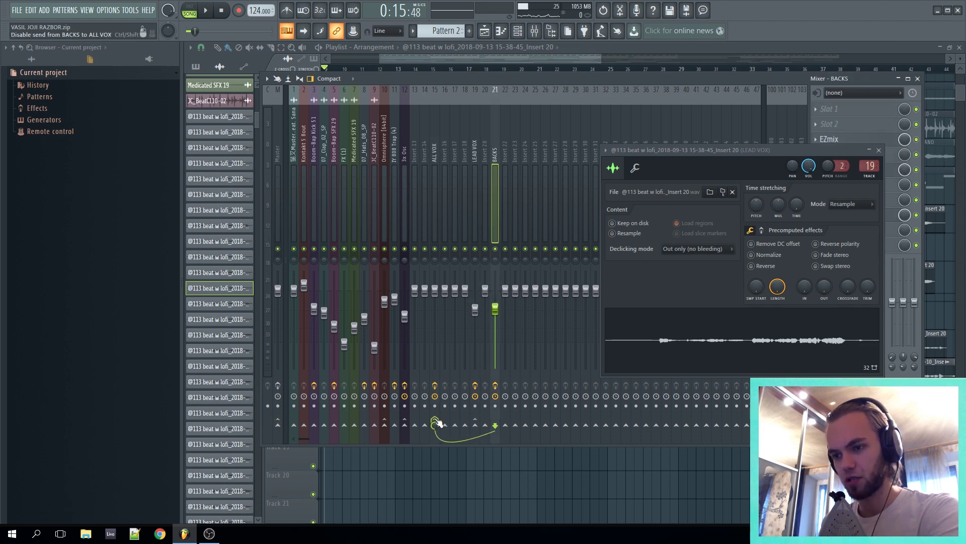
{"action": "left_click", "coordinate": [434, 227]}
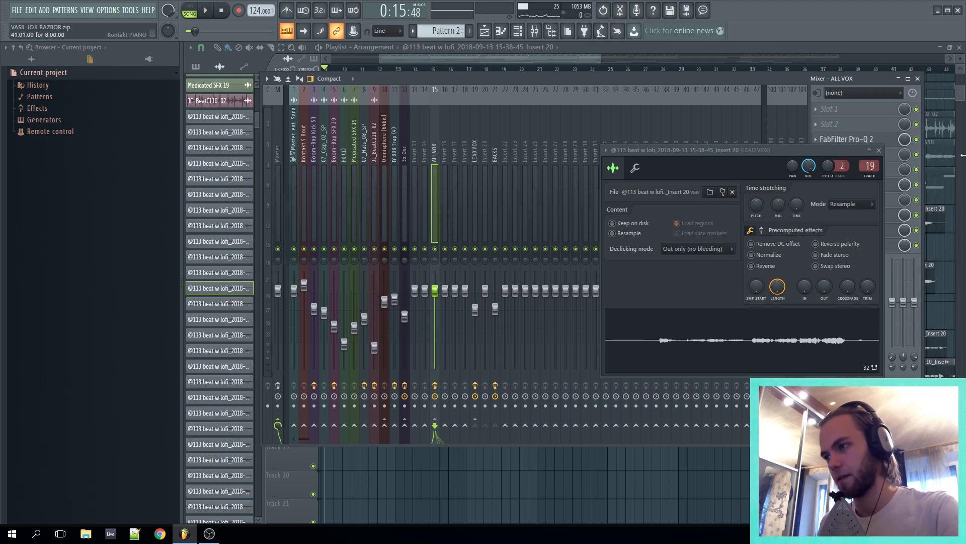
Step: Remove the Auto-Tune 8.1 effect from the LEAD VOX mixer track
{"action": "left_click", "coordinate": [474, 178]}
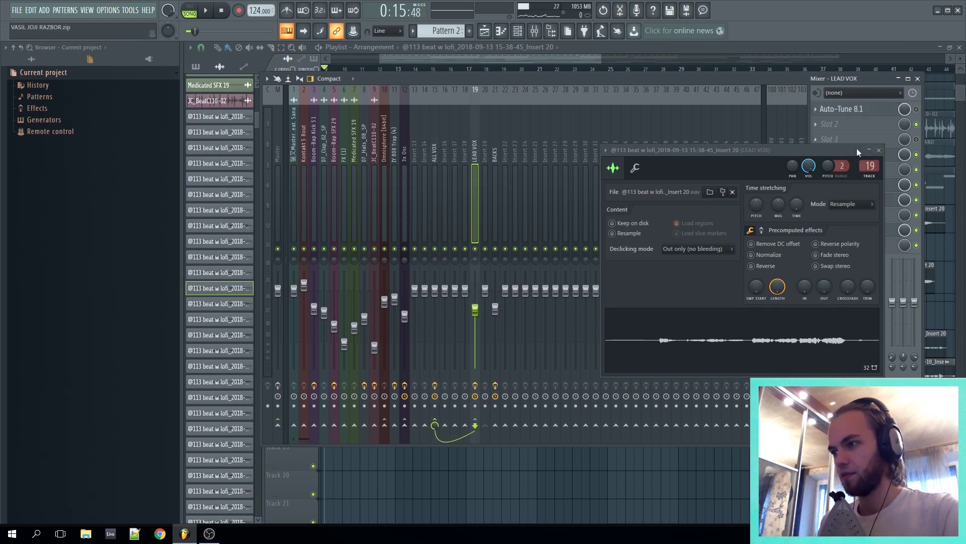
{"action": "left_click_drag", "start_coordinate": [822, 146], "coordinate": [714, 149]}
{"action": "left_click", "coordinate": [815, 109]}
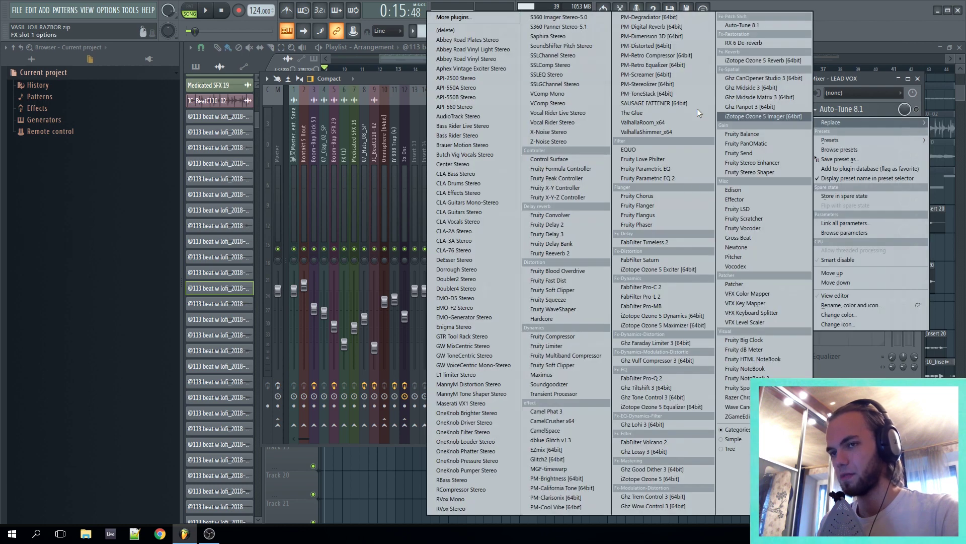
{"action": "left_click", "coordinate": [887, 159]}
Step: Examine the RVox Stereo settings on LEAD VOX during playback, and close the plugin
{"action": "left_click", "coordinate": [886, 156]}
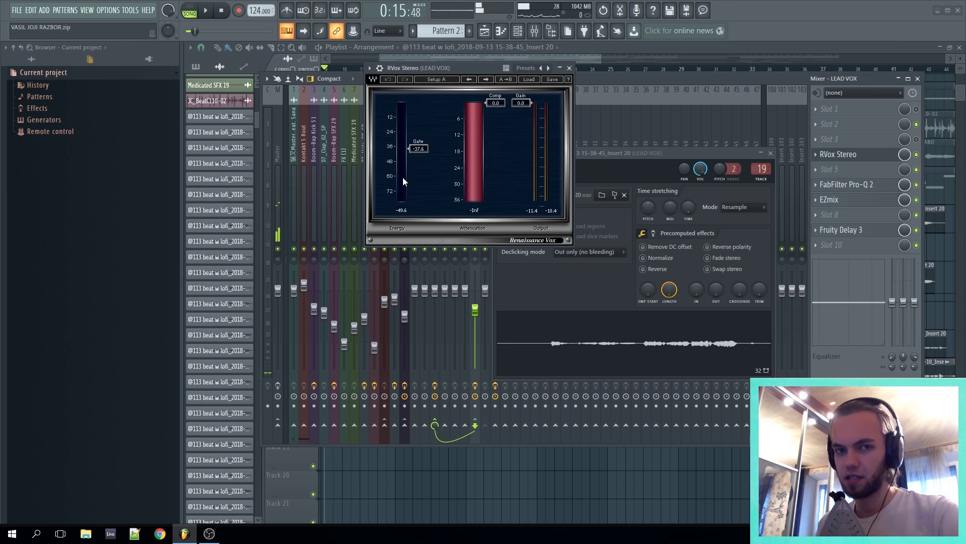
{"action": "key", "text": "space"}
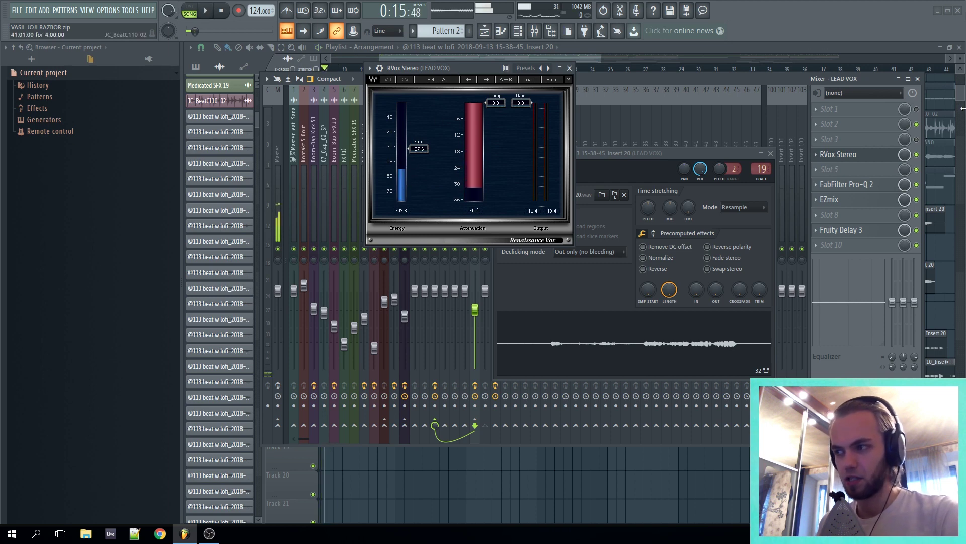
{"action": "key", "text": "space"}
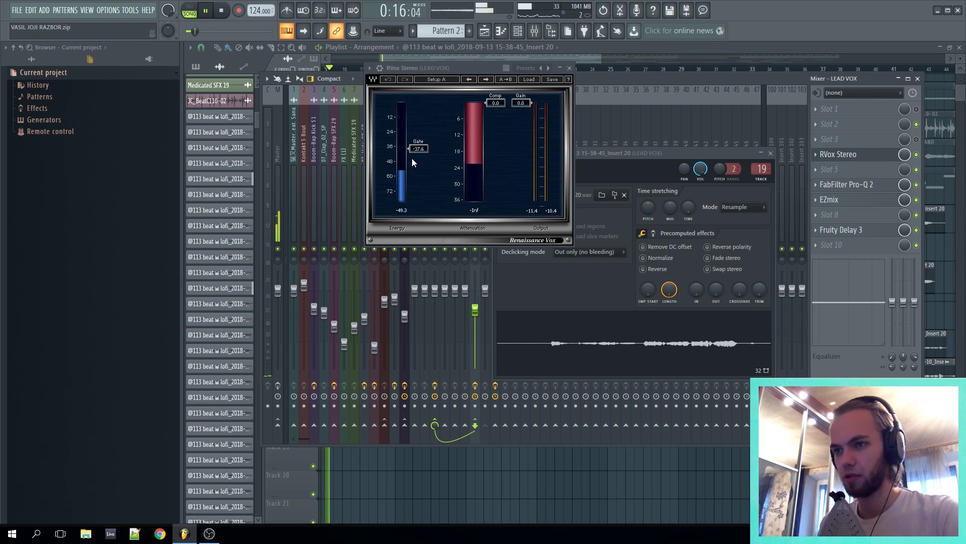
{"action": "key", "text": "space"}
{"action": "left_click", "coordinate": [570, 68]}
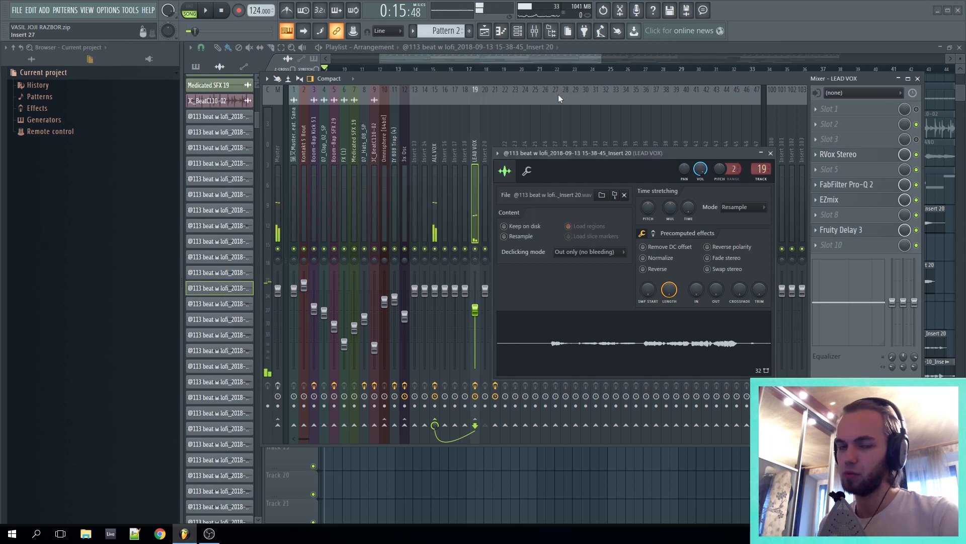
Step: Examine the FabFilter Pro-Q 2 curve on LEAD VOX while auditioning the vocals, and close the equalizer
{"action": "left_click", "coordinate": [873, 187]}
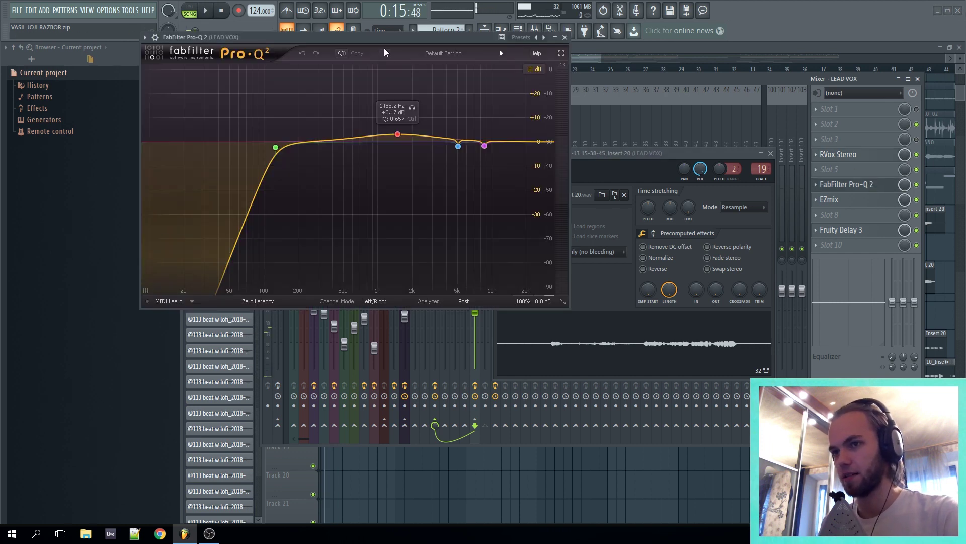
{"action": "left_click_drag", "start_coordinate": [382, 50], "coordinate": [550, 73]}
{"action": "key", "text": "space"}
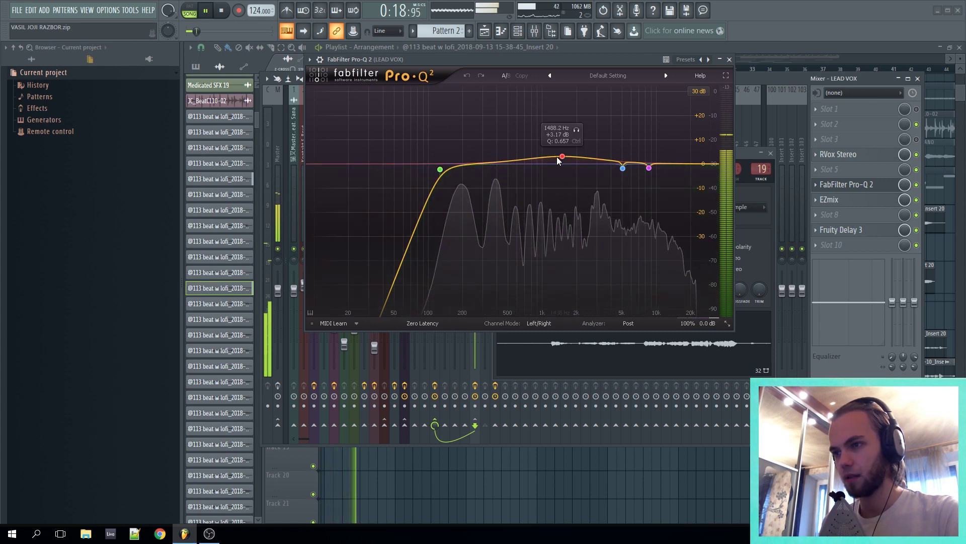
{"action": "key", "text": "space"}
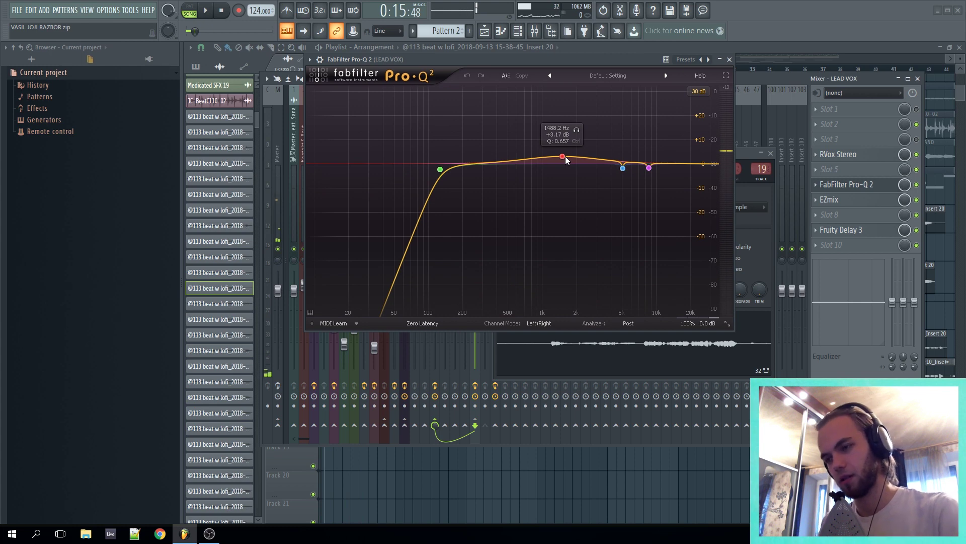
{"action": "key", "text": "Escape"}
Step: Examine the EZmix Wide Vocals preset on LEAD VOX while auditioning the vocals, and close the plugin
{"action": "left_click", "coordinate": [849, 201]}
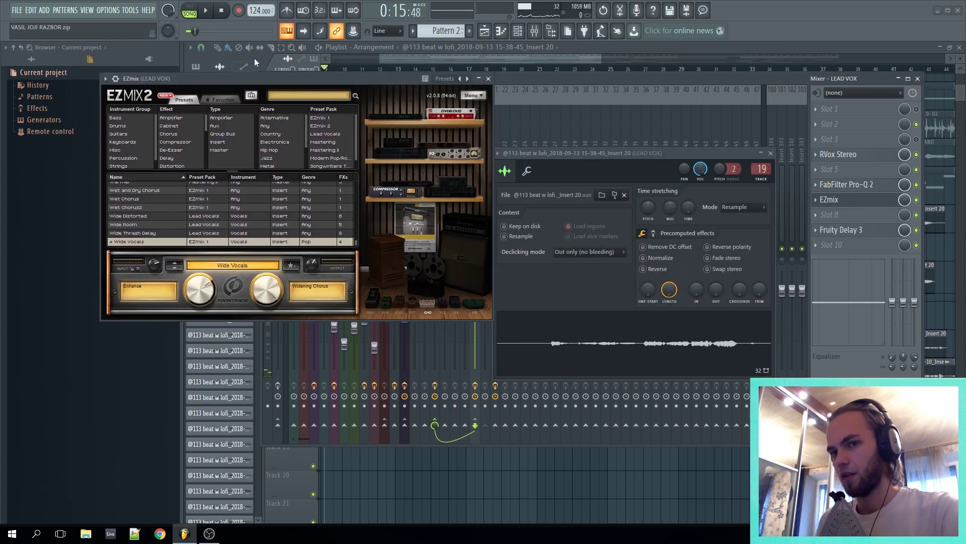
{"action": "left_click_drag", "start_coordinate": [355, 79], "coordinate": [610, 119]}
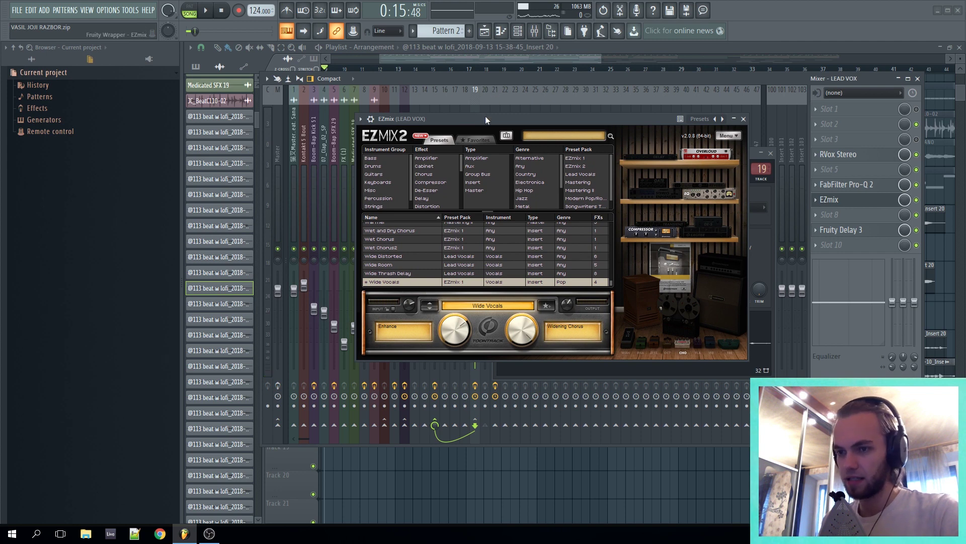
{"action": "key", "text": "space"}
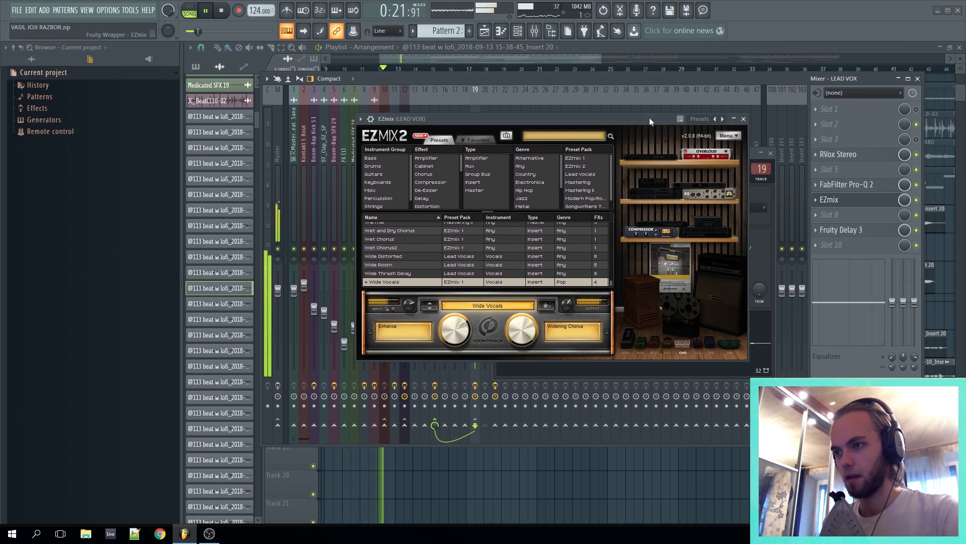
{"action": "key", "text": "space"}
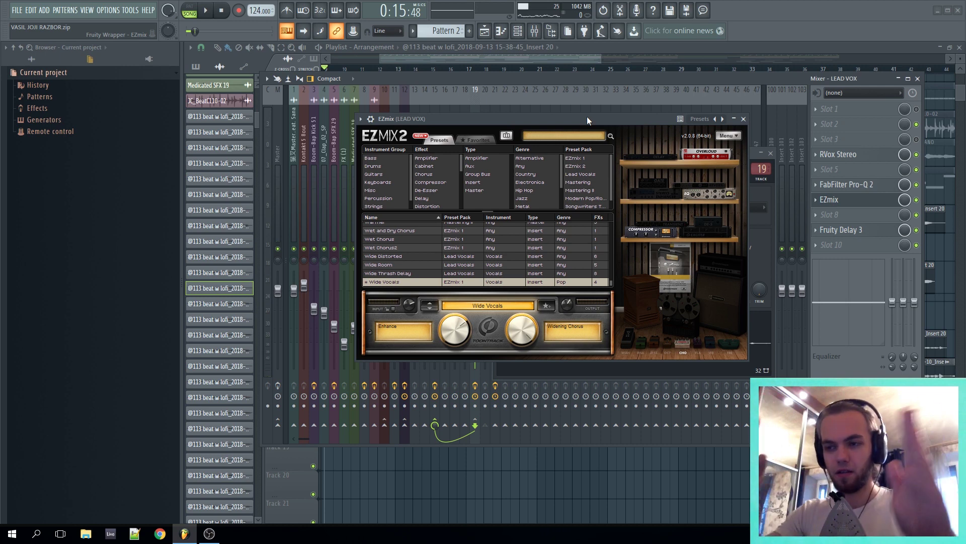
{"action": "left_click", "coordinate": [848, 203]}
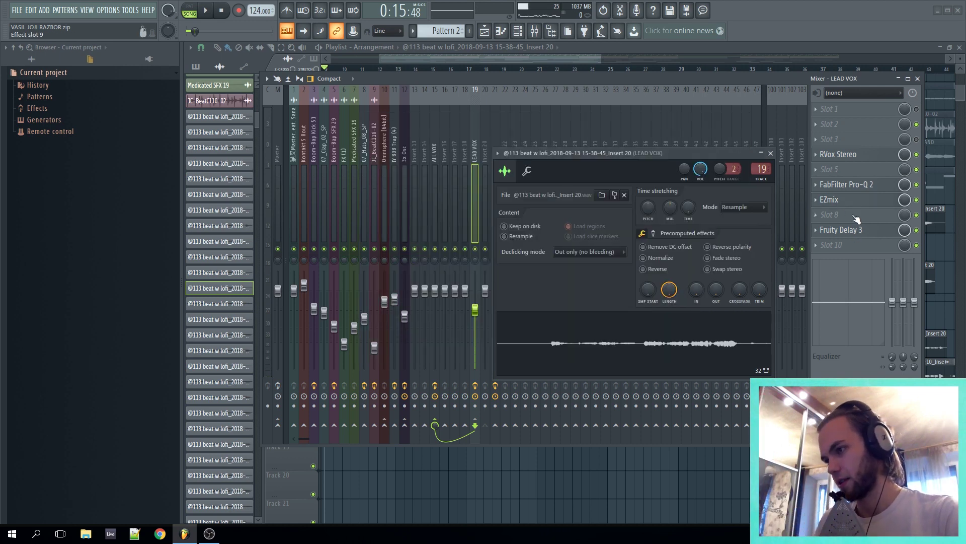
Step: Audition the vocals with the LEAD VOX Fruity Delay 3 settings open, and close the delay, sample settings and mixer
{"action": "left_click", "coordinate": [859, 230]}
{"action": "key", "text": "space"}
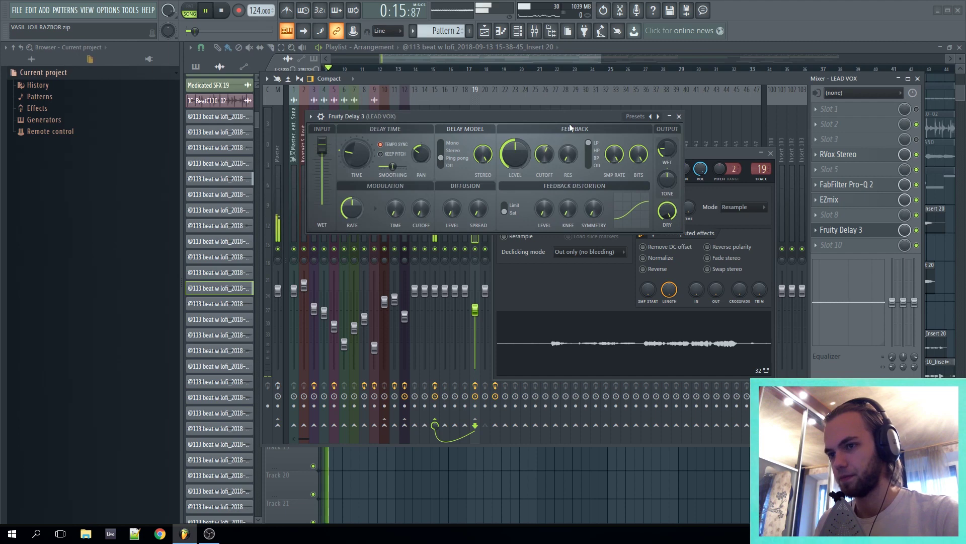
{"action": "key", "text": "space"}
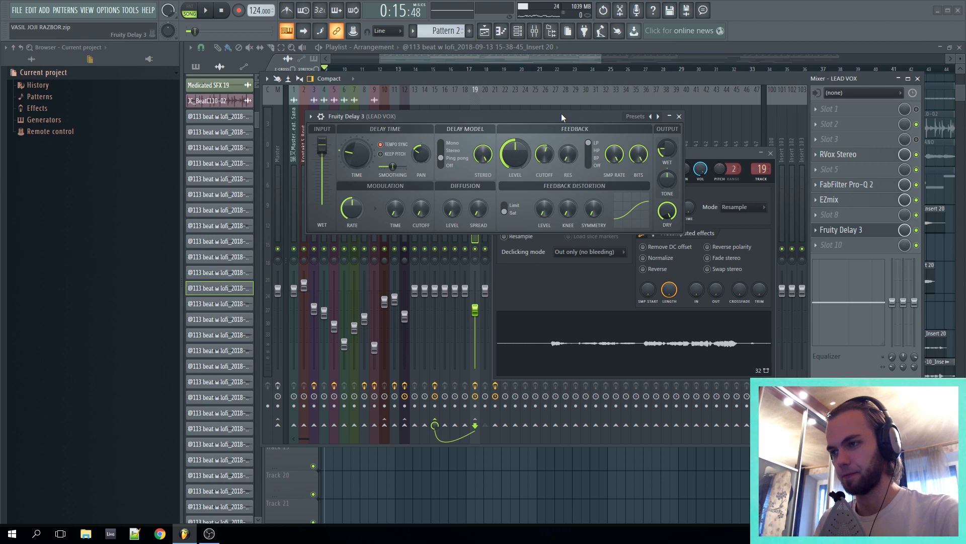
{"action": "left_click", "coordinate": [679, 116]}
{"action": "left_click", "coordinate": [771, 153]}
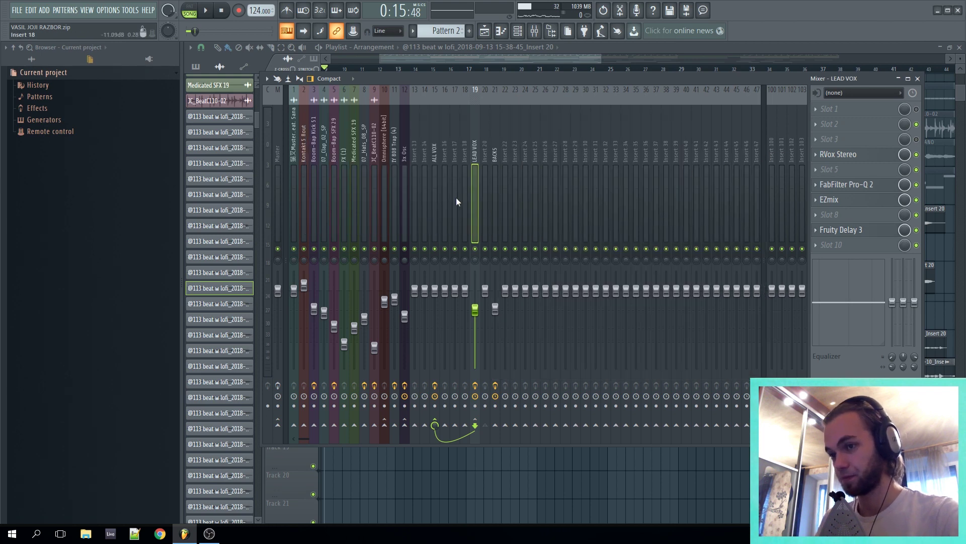
{"action": "key", "text": "F9"}
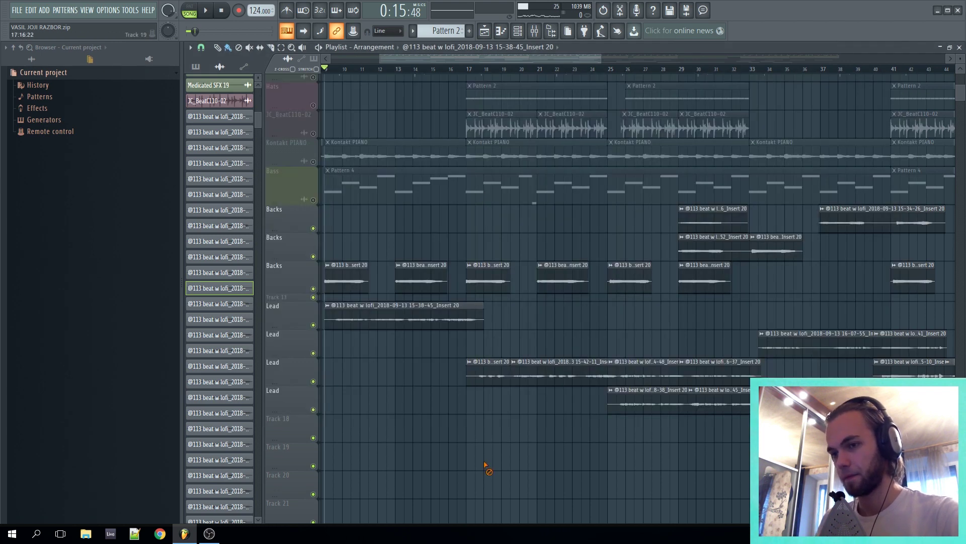
Step: Briefly play the vocals from bar 9 and check the first Backs clip's sample settings before closing them
{"action": "scroll", "coordinate": [483, 446], "scroll_direction": "down", "scroll_amount": 4}
{"action": "scroll", "coordinate": [457, 434], "scroll_direction": "up", "scroll_amount": 5}
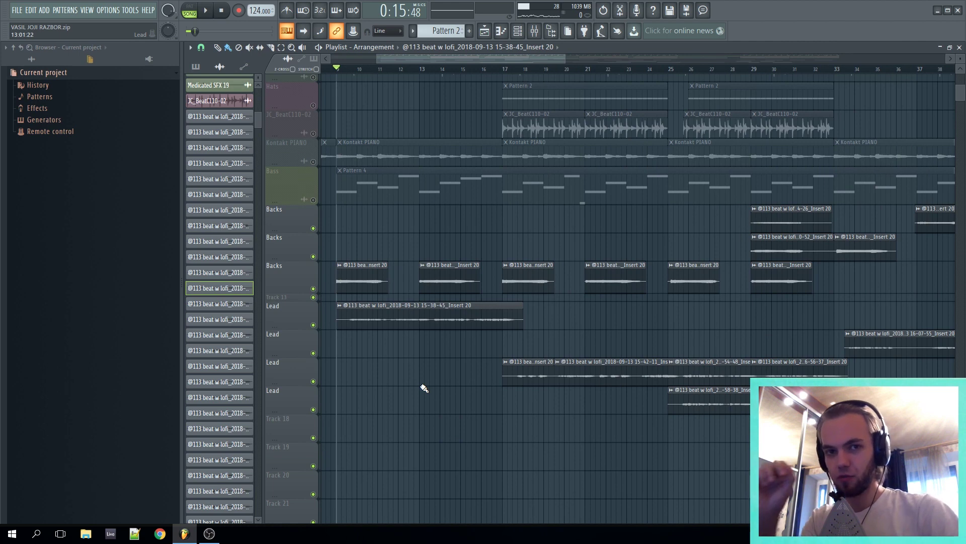
{"action": "key", "text": "space"}
{"action": "double_click", "coordinate": [341, 274]}
{"action": "key", "text": "space"}
{"action": "left_click", "coordinate": [375, 145]}
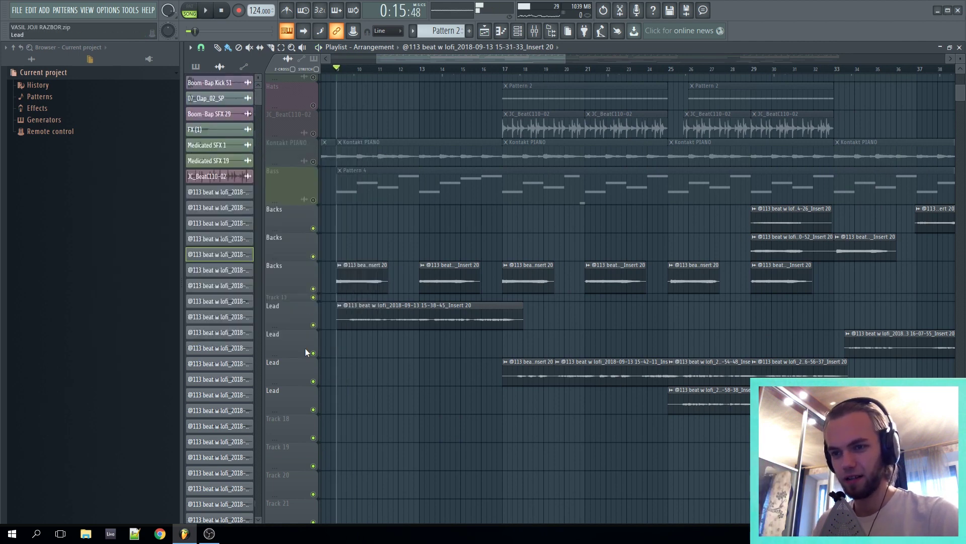
Step: Mute the uppermost Lead track and play from bar 9, bringing up the BACKS mixer track from the first Backs clip
{"action": "left_click", "coordinate": [313, 325]}
{"action": "key", "text": "space"}
{"action": "double_click", "coordinate": [360, 271]}
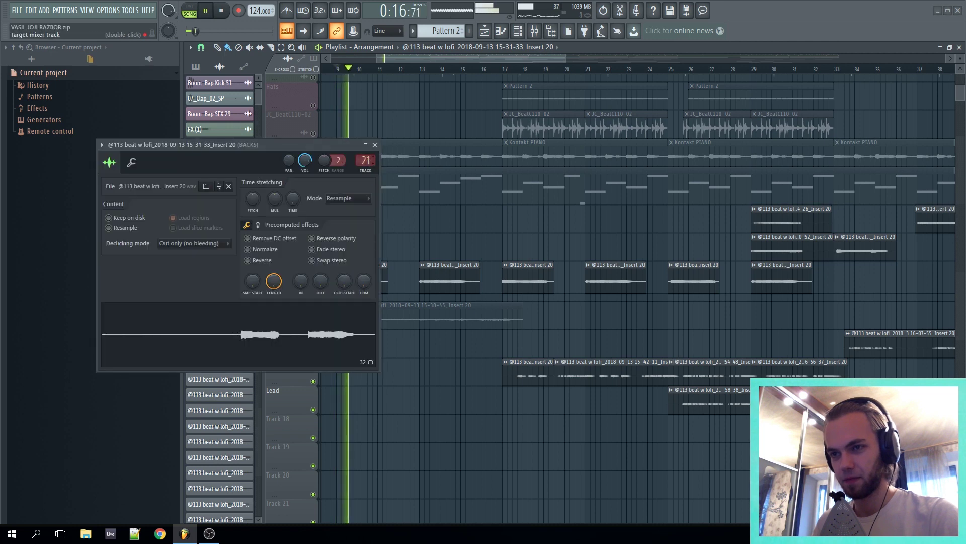
{"action": "double_click", "coordinate": [366, 161]}
{"action": "left_click", "coordinate": [375, 145]}
Step: Stop playback, examine the EZmix Rock Vocals Tape preset on the BACKS mixer track, and close the plugin
{"action": "key", "text": "space"}
{"action": "left_click", "coordinate": [872, 143]}
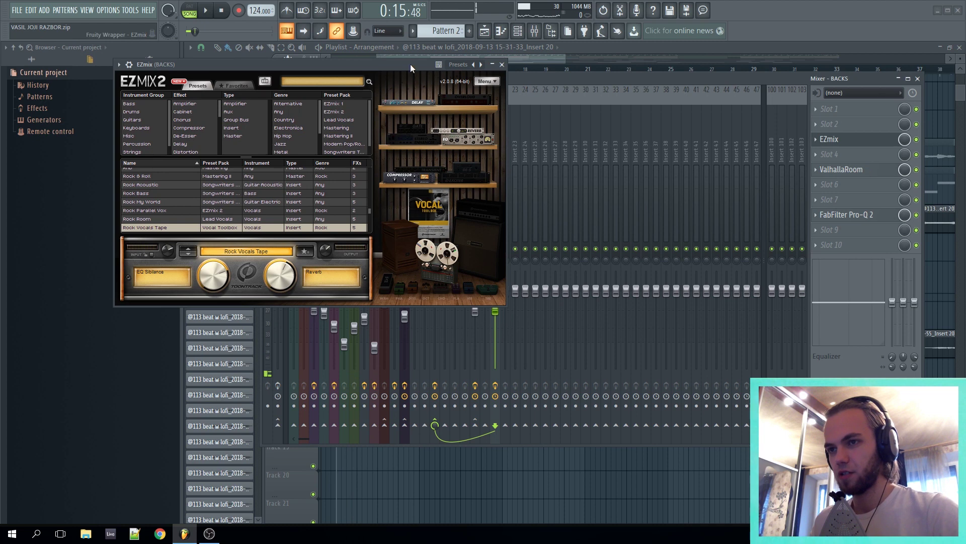
{"action": "left_click_drag", "start_coordinate": [422, 68], "coordinate": [598, 116]}
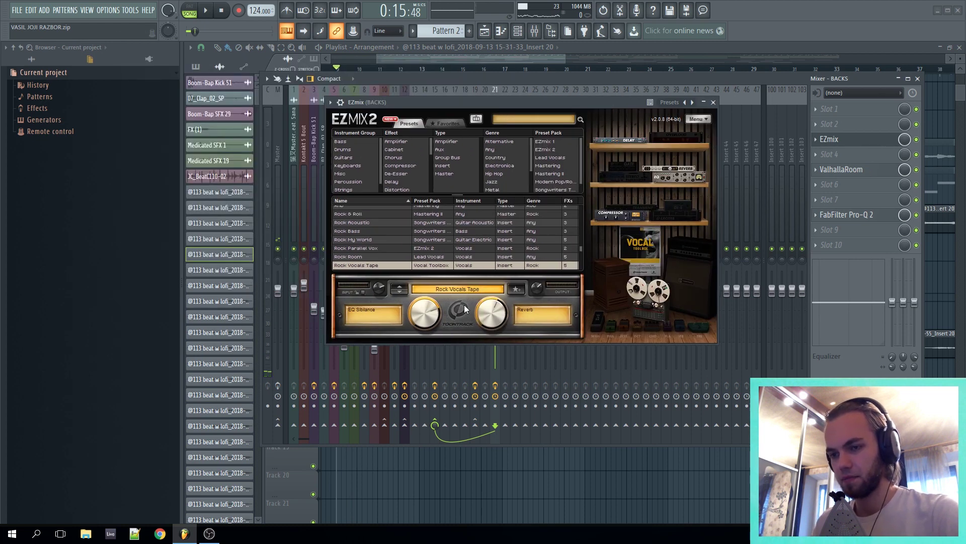
{"action": "key", "text": "Escape"}
Step: Bring up the ValhallaRoom reverb on BACKS and check its Large Chamber settings while auditioning the backing vocals
{"action": "left_click", "coordinate": [851, 169]}
{"action": "left_click_drag", "start_coordinate": [416, 62], "coordinate": [625, 109]}
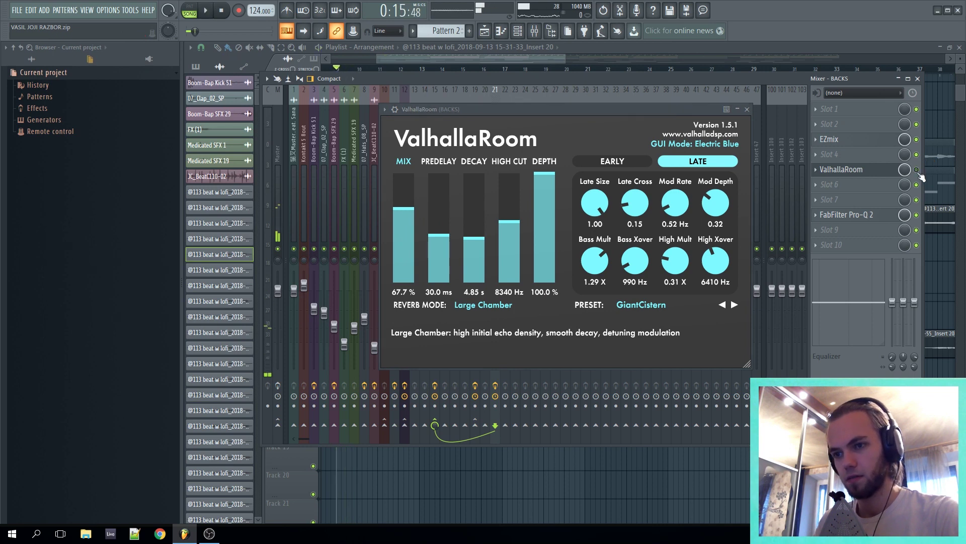
{"action": "key", "text": "space"}
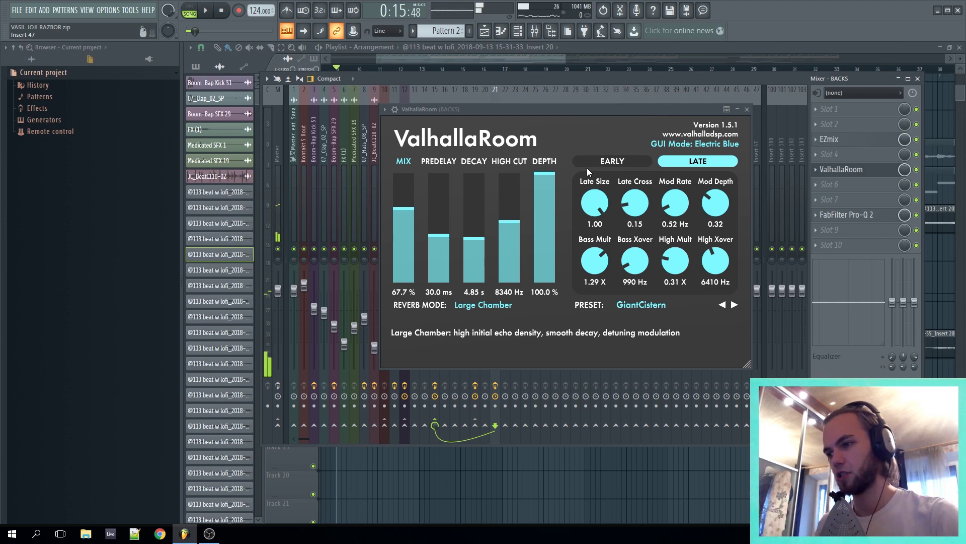
Step: Examine the FabFilter Pro-Q 2 curve on BACKS beside the reverb while auditioning the backing vocals
{"action": "left_click", "coordinate": [886, 220]}
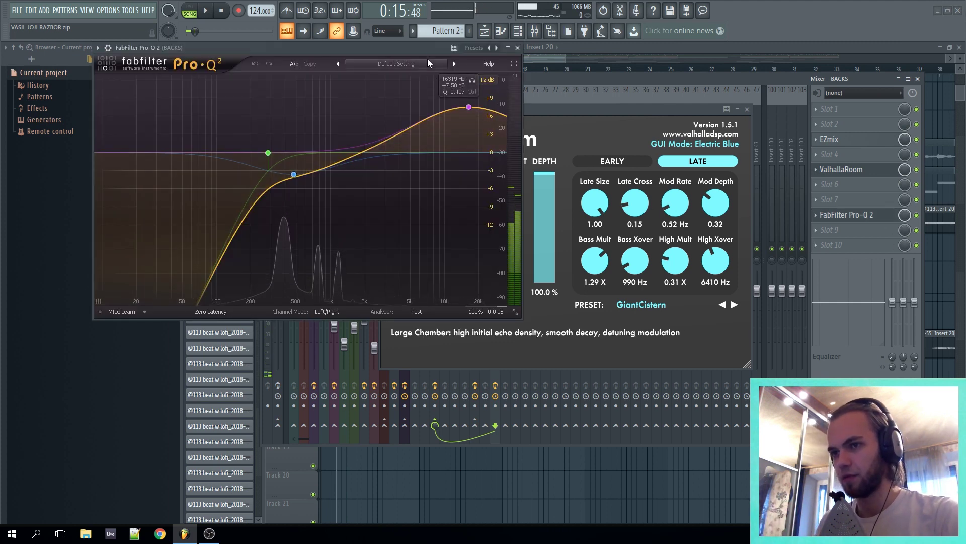
{"action": "left_click_drag", "start_coordinate": [428, 48], "coordinate": [735, 113]}
{"action": "key", "text": "space"}
{"action": "key", "text": "space"}
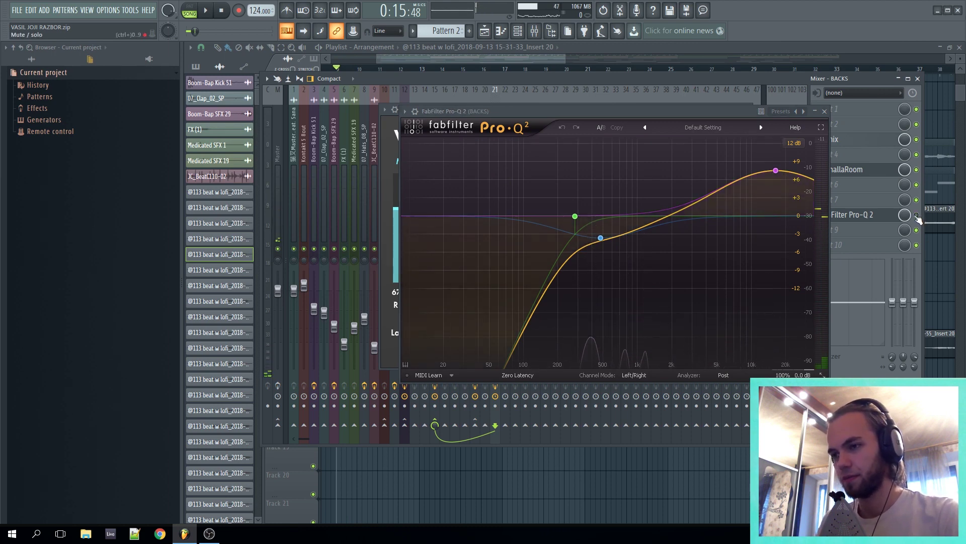
Step: Compare the backing vocals with Pro-Q 2 bypassed and active, and close the BACKS equalizer and reverb windows
{"action": "left_click", "coordinate": [916, 215]}
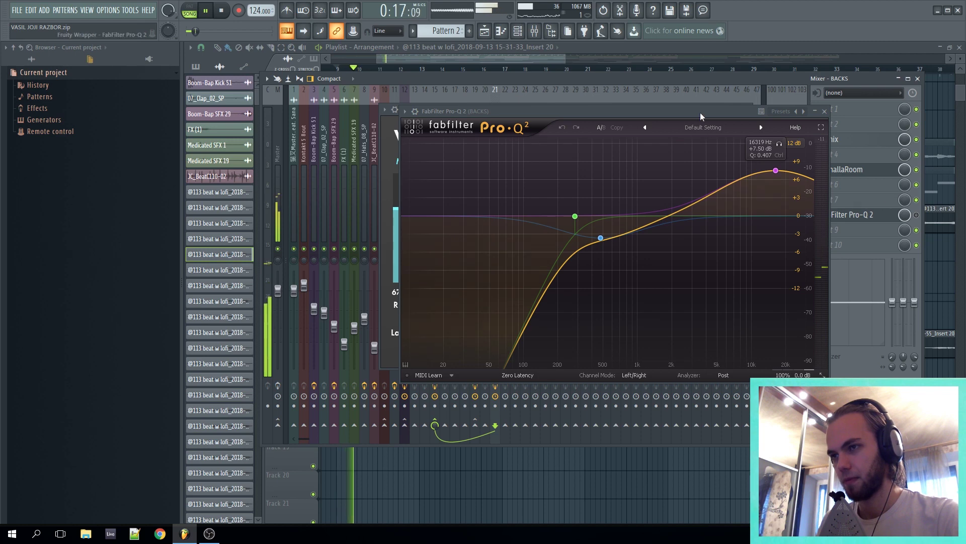
{"action": "key", "text": "space"}
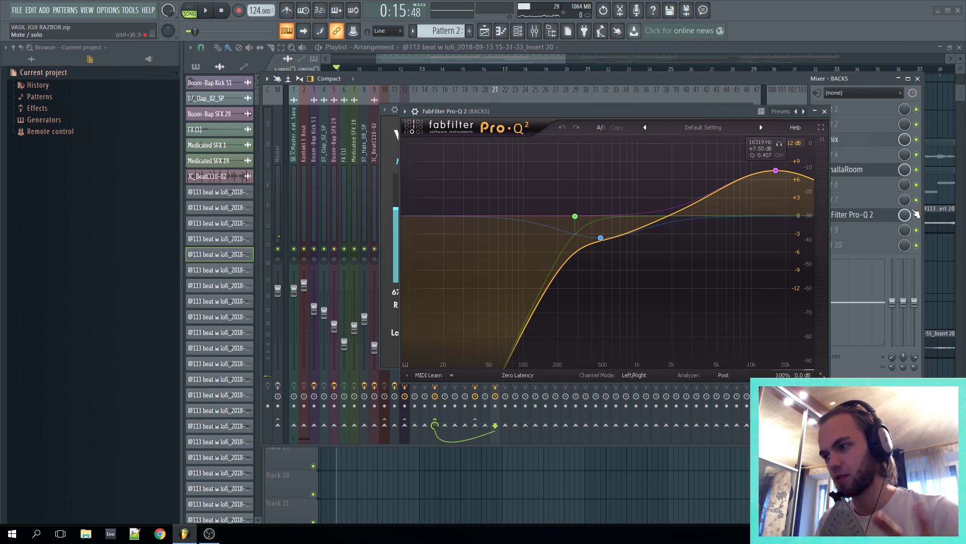
{"action": "key", "text": "space"}
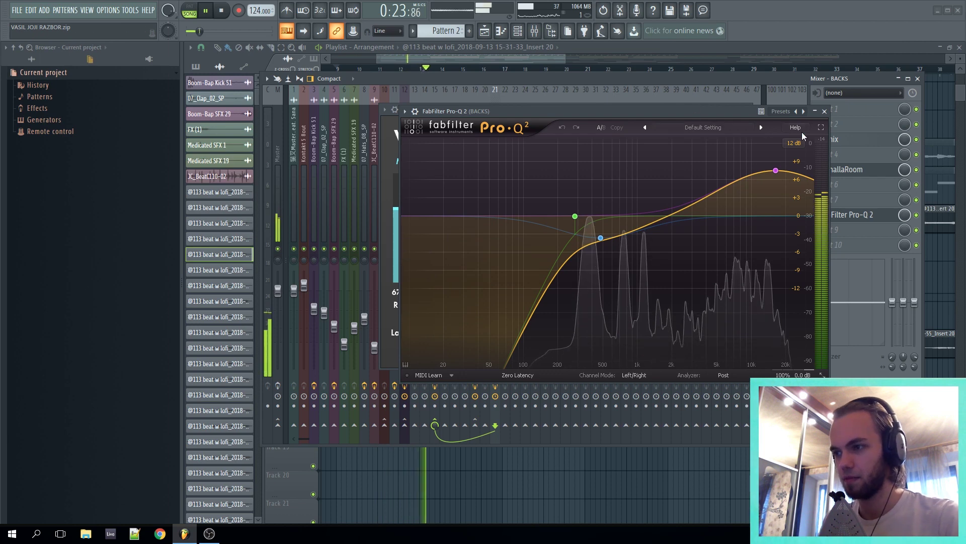
{"action": "mouse_move", "coordinate": [775, 171]}
{"action": "left_mouse_down"}
{"action": "mouse_move", "coordinate": [770, 265]}
{"action": "mouse_move", "coordinate": [776, 149]}
{"action": "mouse_move", "coordinate": [776, 157]}
{"action": "left_mouse_up"}
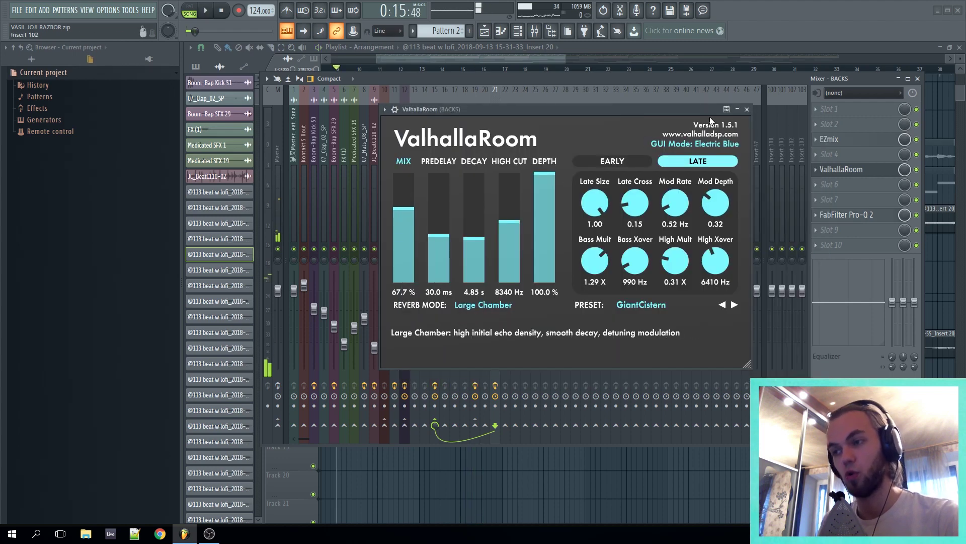
{"action": "left_click", "coordinate": [749, 109]}
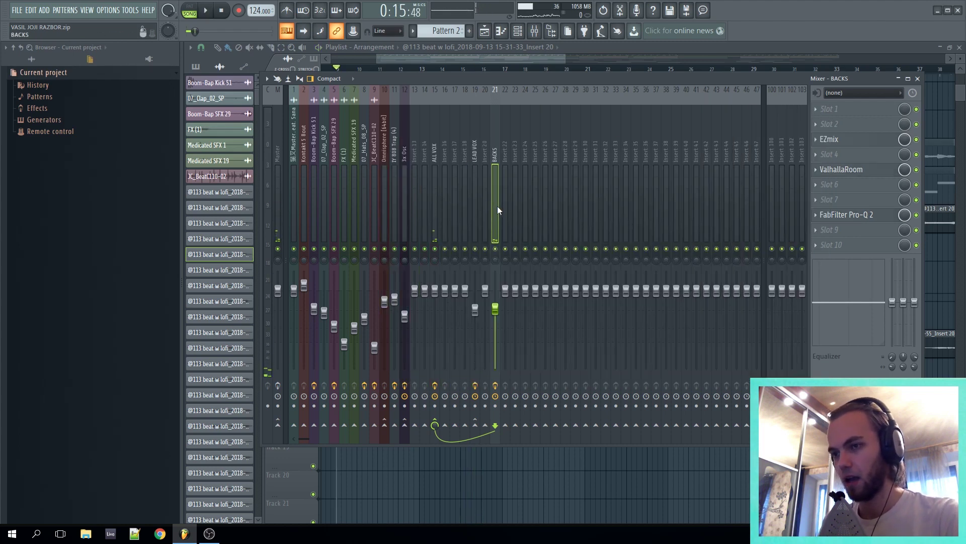
Step: Select the ALL VOX mixer track and start vocal playback from bar 9, keeping the mixer in view
{"action": "left_click", "coordinate": [485, 207]}
{"action": "left_click", "coordinate": [435, 205]}
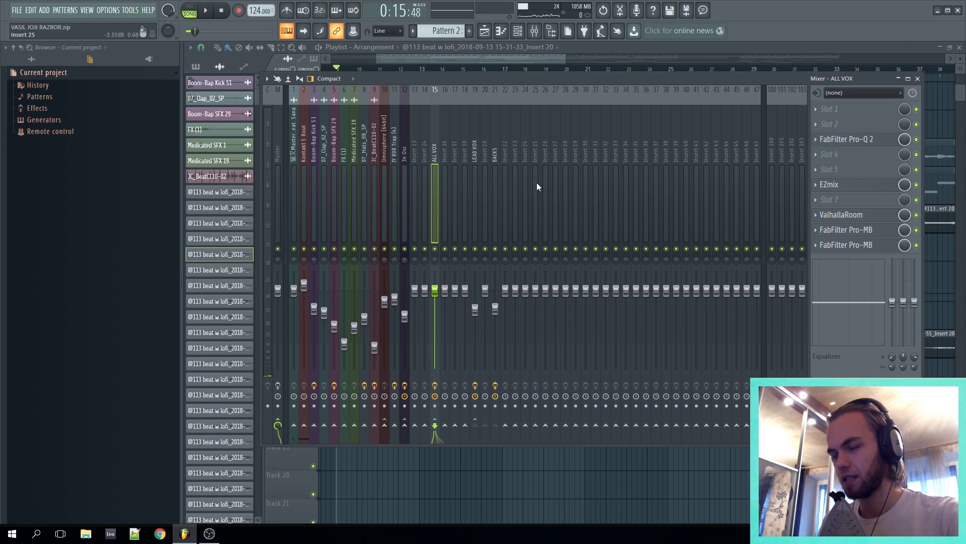
{"action": "key", "text": "F9"}
{"action": "key", "text": "space"}
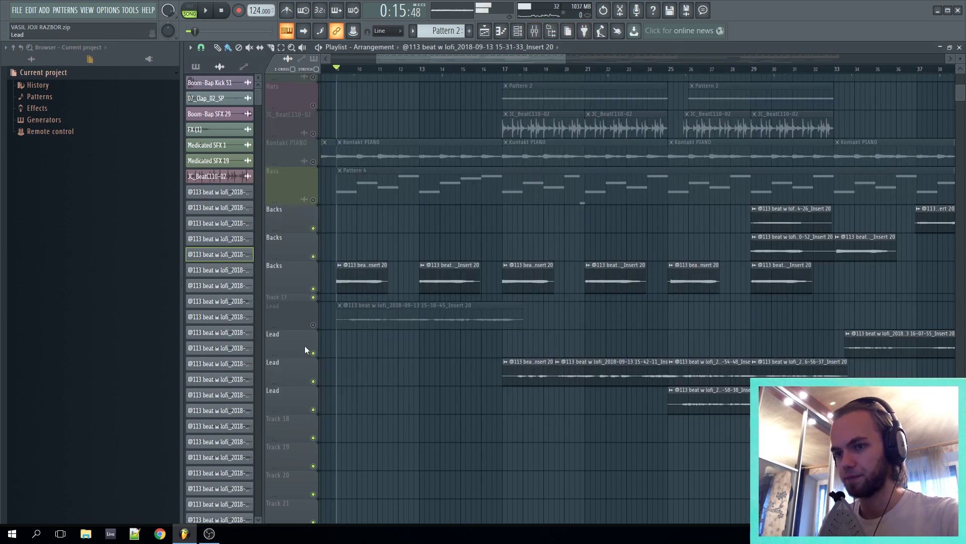
{"action": "key", "text": "F9"}
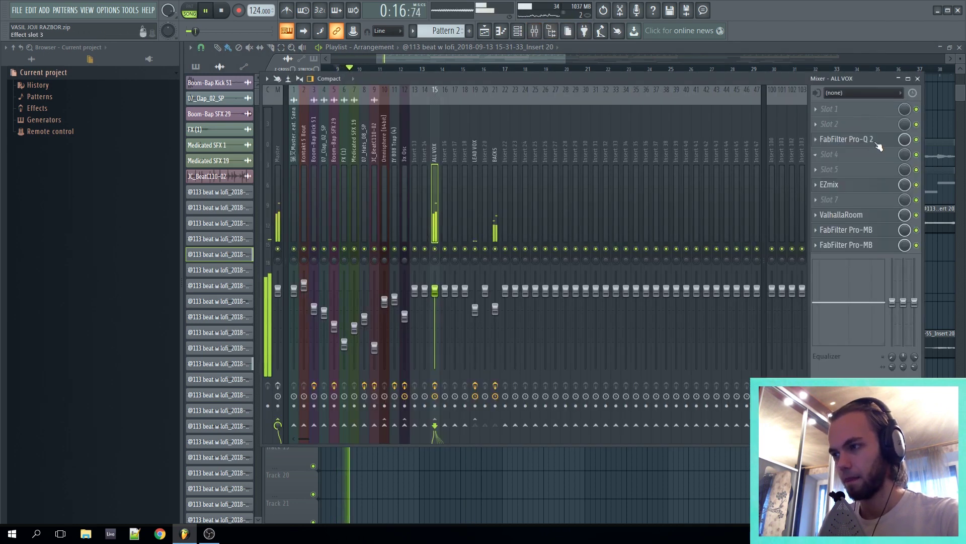
Step: Examine the FabFilter Pro-Q 2 curve on ALL VOX during playback, close the plugin and stop
{"action": "left_click", "coordinate": [851, 139]}
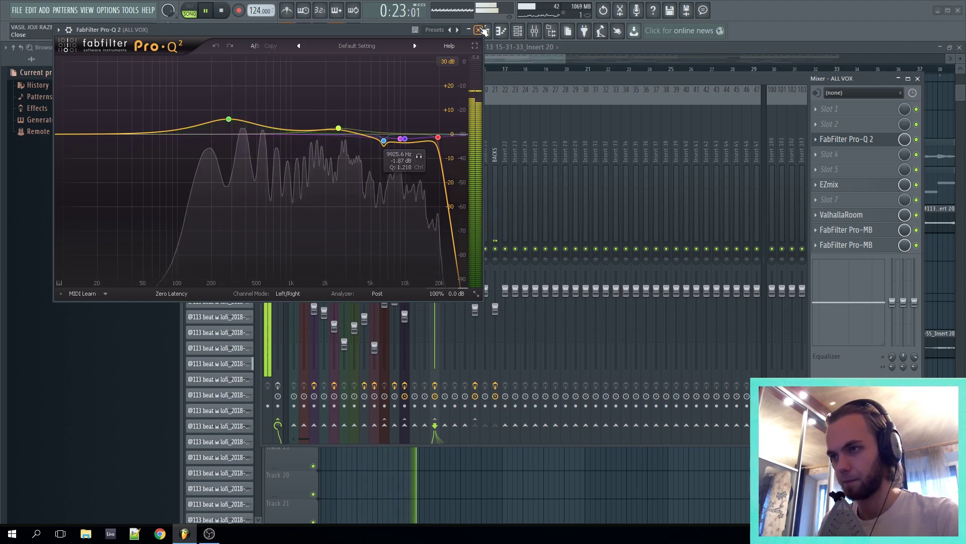
{"action": "left_click", "coordinate": [478, 30]}
{"action": "key", "text": "space"}
Step: View the EZmix Vocal Bus preset on ALL VOX, close it, and bring up the ValhallaRoom Large Room settings
{"action": "left_click", "coordinate": [841, 186]}
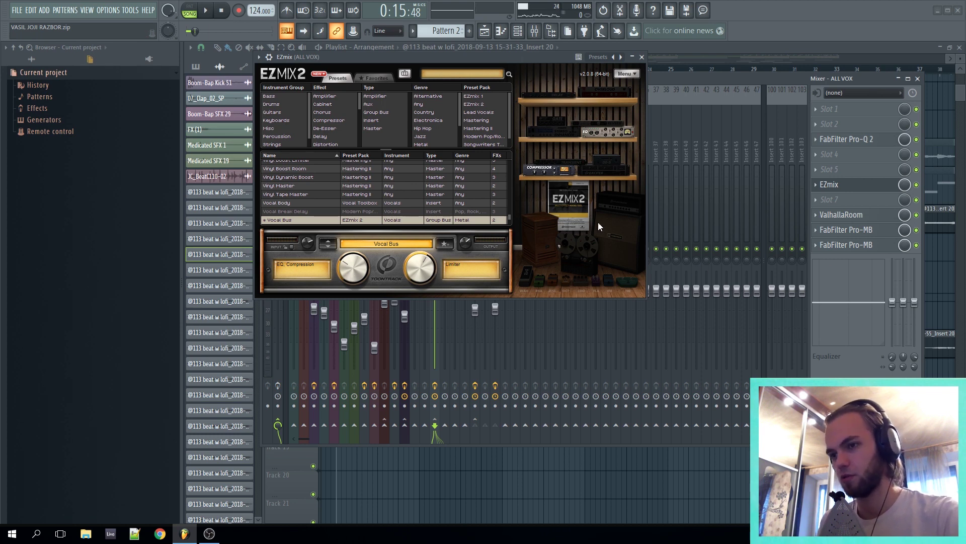
{"action": "left_click", "coordinate": [830, 184]}
{"action": "left_click", "coordinate": [850, 215]}
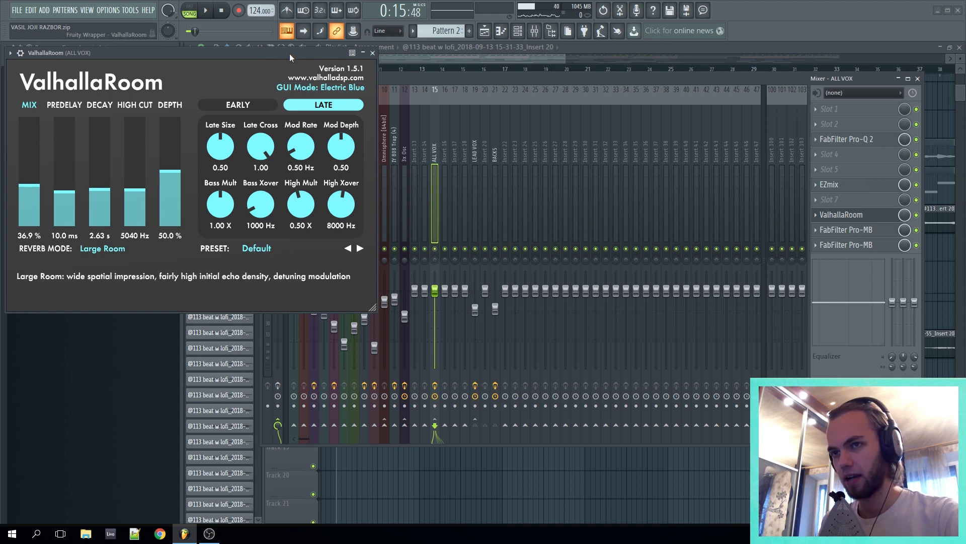
{"action": "left_click_drag", "start_coordinate": [293, 53], "coordinate": [637, 76]}
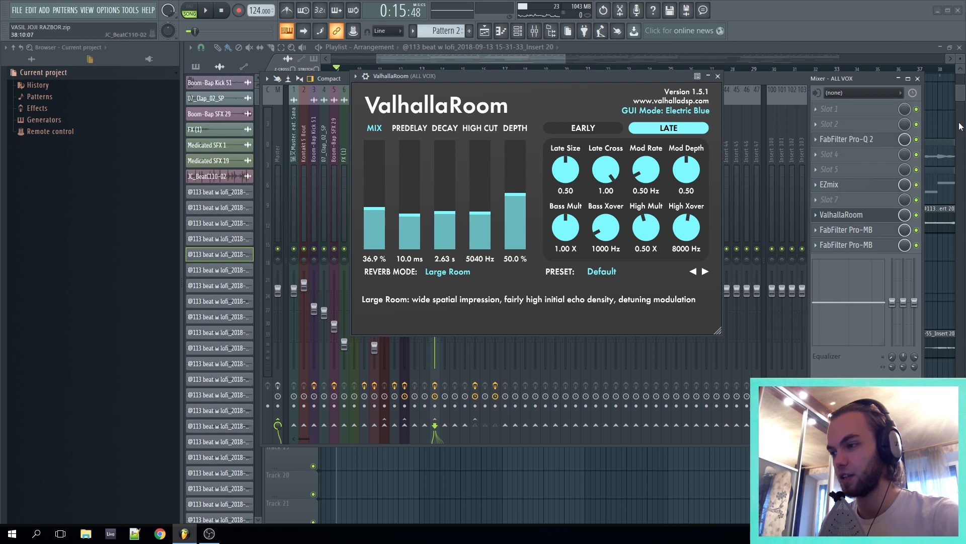
Step: Check the two FabFilter Pro-MB de-essers on ALL VOX, audition the vocals with one shown, and close all plugin windows
{"action": "left_click", "coordinate": [872, 230]}
{"action": "left_click", "coordinate": [875, 246]}
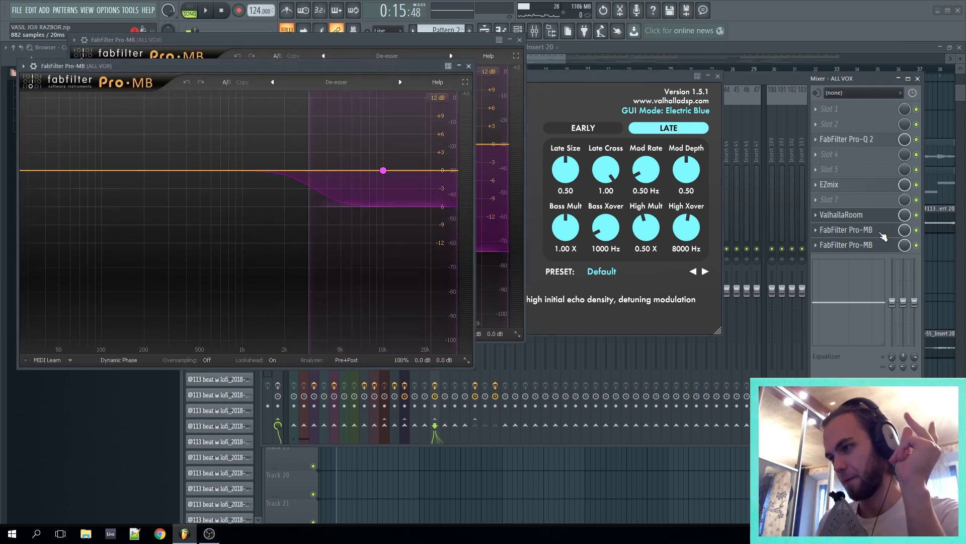
{"action": "left_click", "coordinate": [882, 234]}
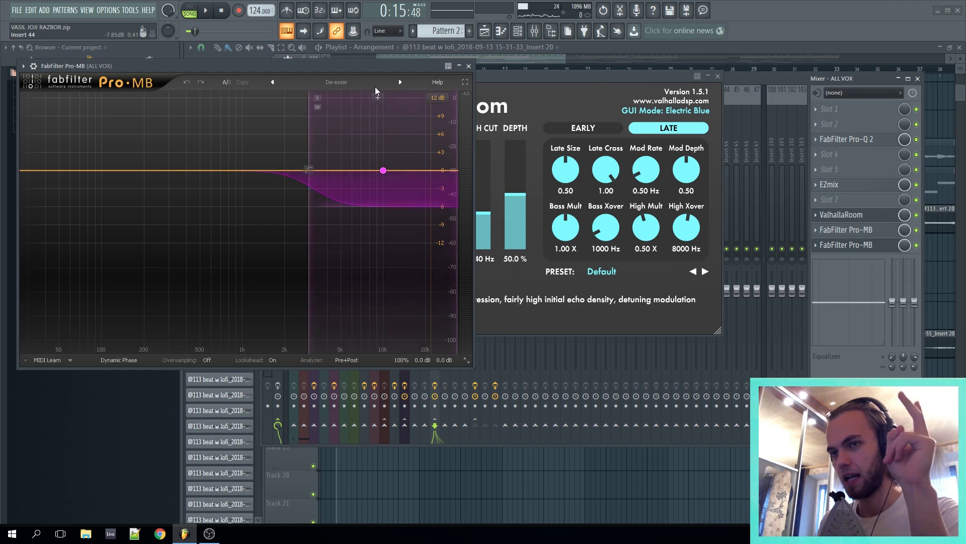
{"action": "key", "text": "space"}
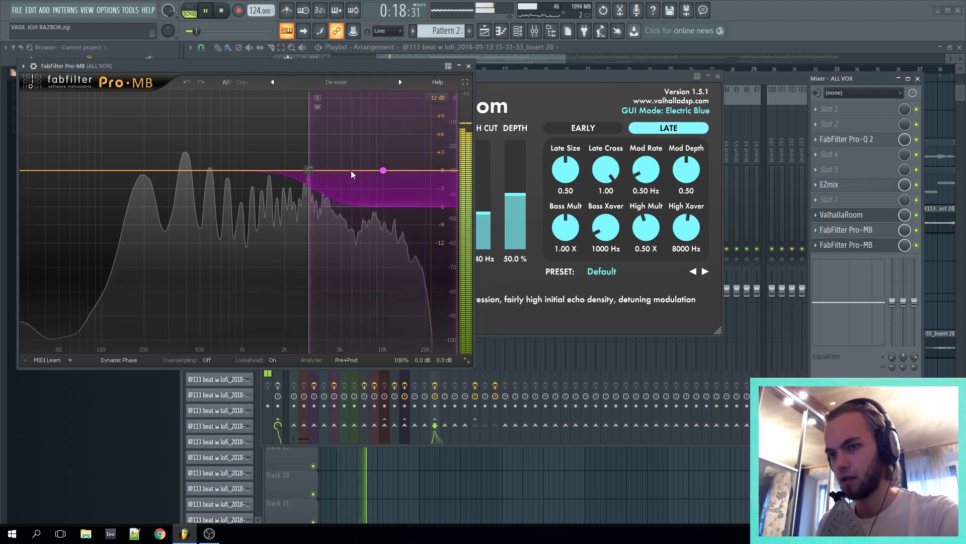
{"action": "key", "text": "space"}
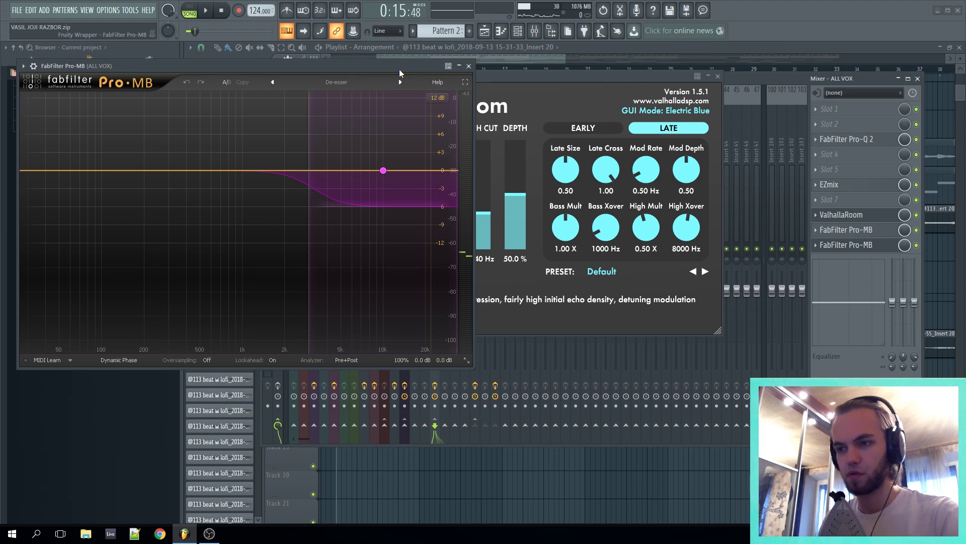
{"action": "key", "text": "Escape"}
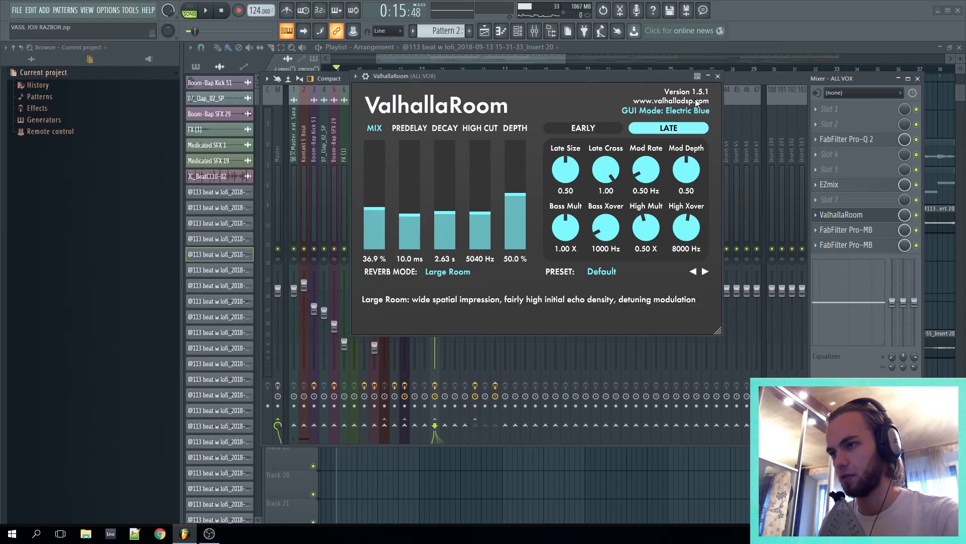
{"action": "left_click", "coordinate": [719, 76]}
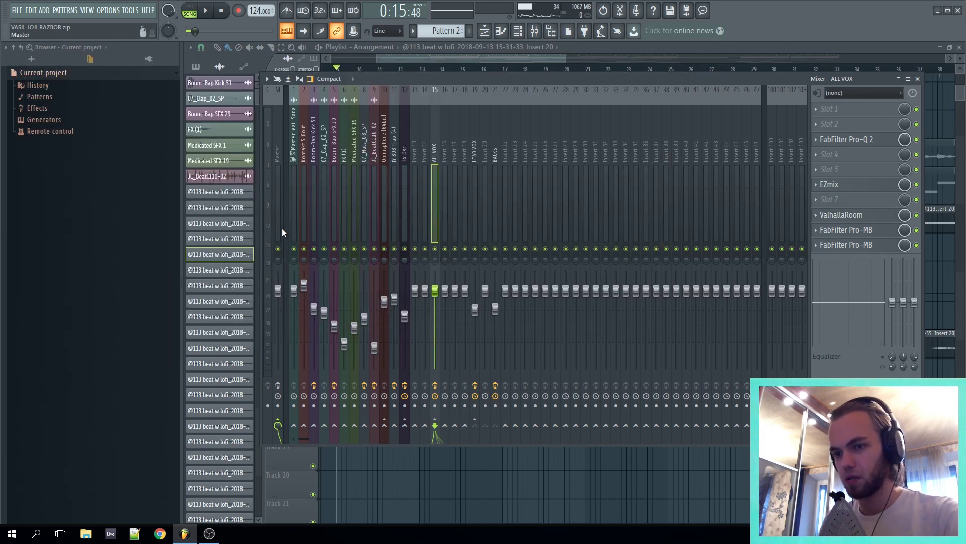
Step: Hide the mixer, unmute the uppermost Lead track, and audition the layered vocals from bar 25 in the playlist
{"action": "key", "text": "F9"}
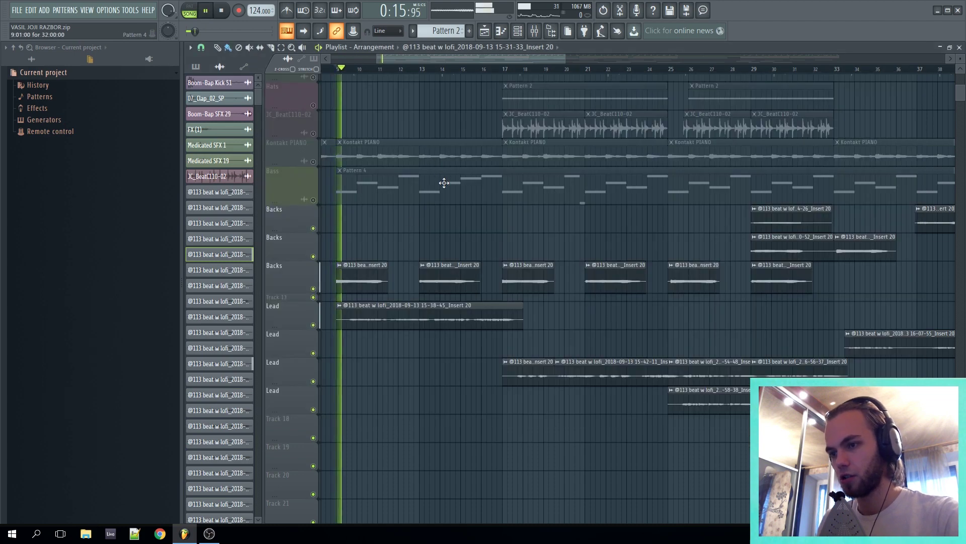
{"action": "scroll", "coordinate": [442, 179], "scroll_direction": "down", "scroll_amount": 3}
{"action": "scroll", "coordinate": [475, 239], "scroll_direction": "down", "scroll_amount": 4}
{"action": "scroll", "coordinate": [474, 239], "scroll_direction": "up", "scroll_amount": 6}
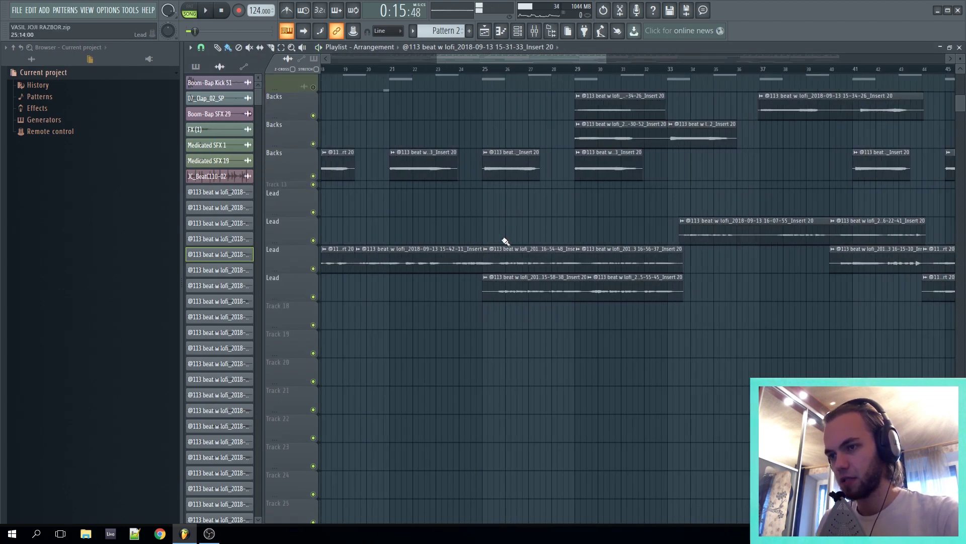
{"action": "scroll", "coordinate": [461, 73], "scroll_direction": "up", "scroll_amount": 1}
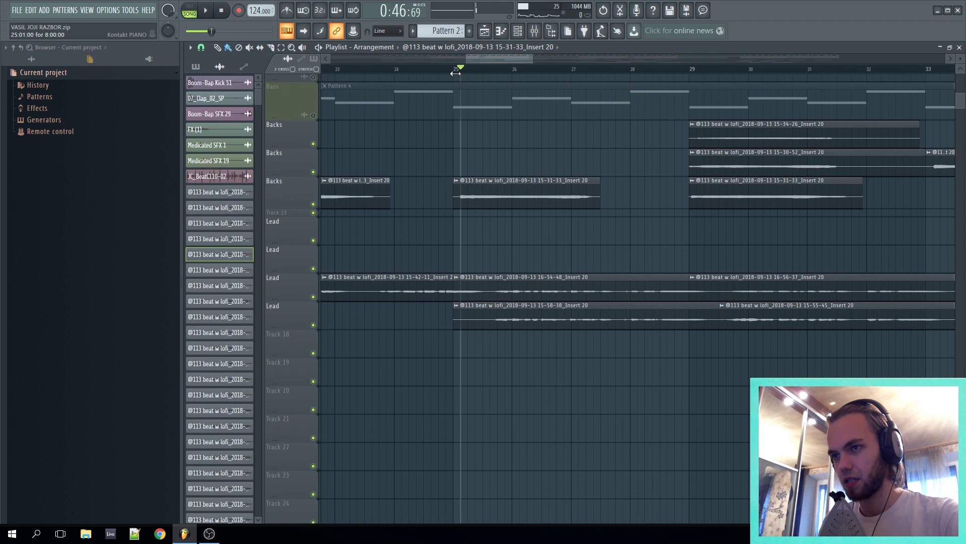
{"action": "key", "text": "space"}
{"action": "scroll", "coordinate": [584, 218], "scroll_direction": "up", "scroll_amount": 2}
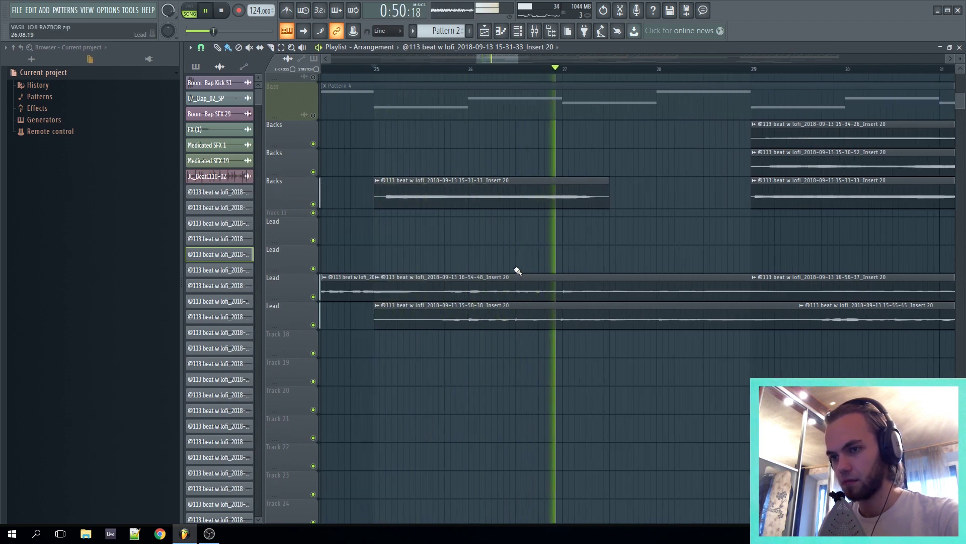
{"action": "key", "text": "space"}
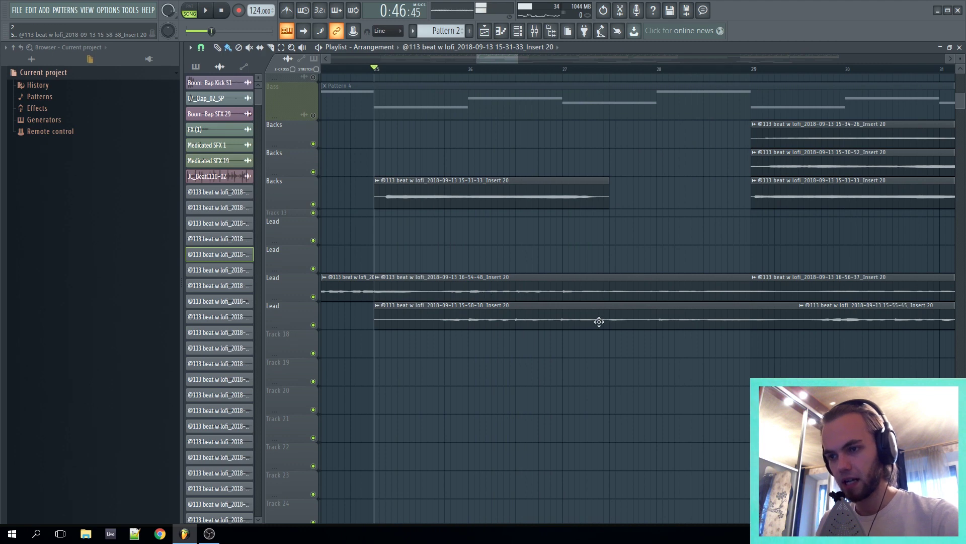
Step: Check the sample settings and waveform of the lowest Lead track's clip at bar 25, and close the settings
{"action": "double_click", "coordinate": [578, 305]}
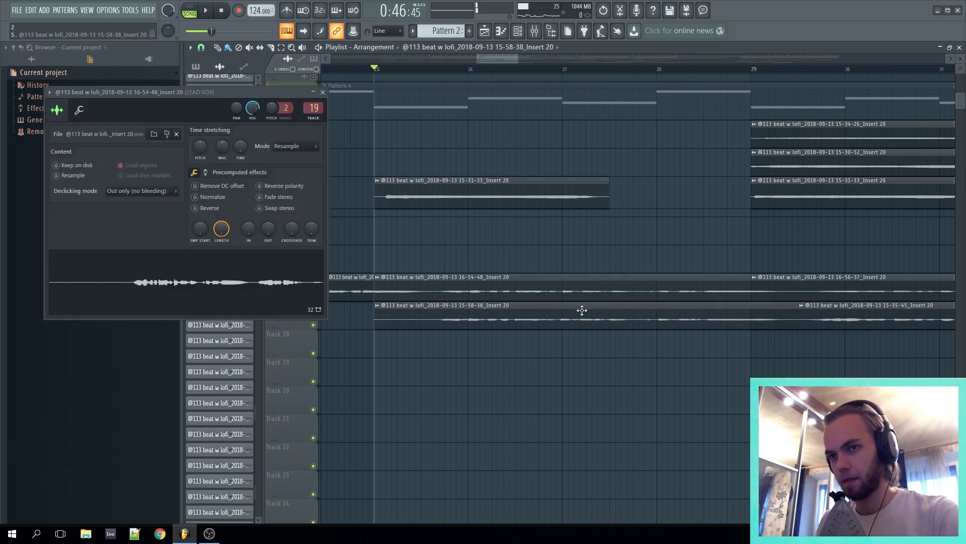
{"action": "scroll", "coordinate": [512, 275], "scroll_direction": "up", "scroll_amount": 3, "text": "ctrl"}
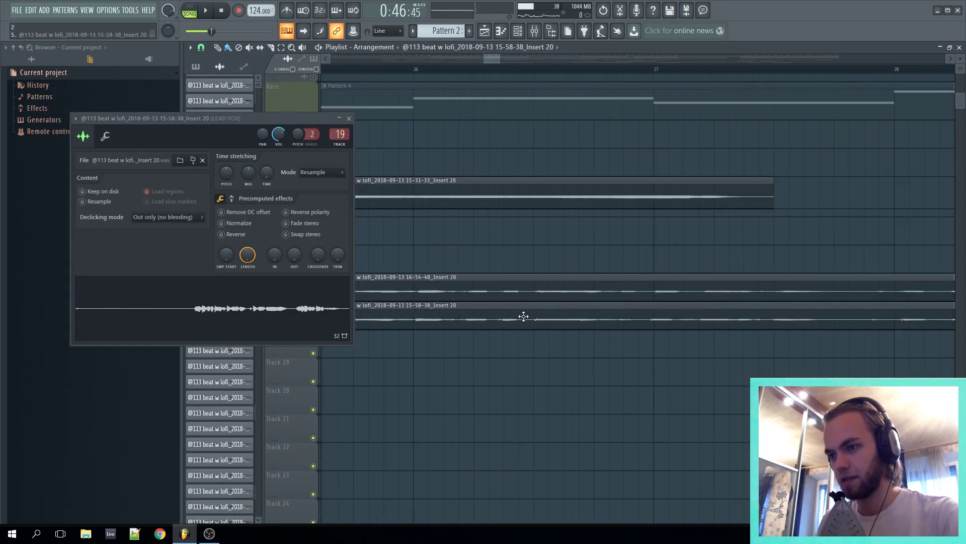
{"action": "scroll", "coordinate": [563, 288], "scroll_direction": "down", "scroll_amount": 4, "text": "ctrl"}
{"action": "left_click", "coordinate": [349, 118]}
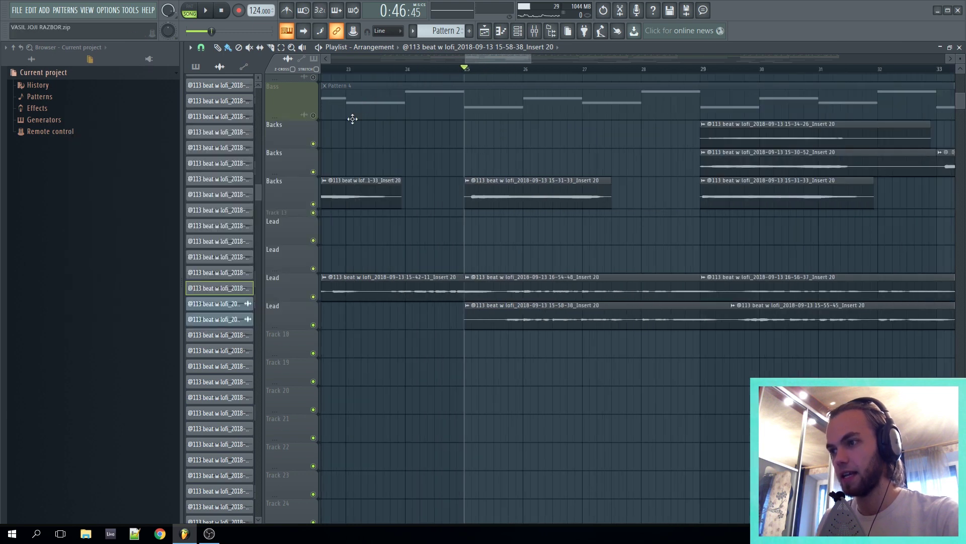
Step: Move the playback start to bar 29 and audition the combined Backs and Lead vocals briefly
{"action": "scroll", "coordinate": [760, 251], "scroll_direction": "down", "scroll_amount": 2, "text": "ctrl"}
{"action": "scroll", "coordinate": [760, 251], "scroll_direction": "up", "scroll_amount": 2, "text": "ctrl"}
{"action": "left_click", "coordinate": [378, 71]}
{"action": "key", "text": "space"}
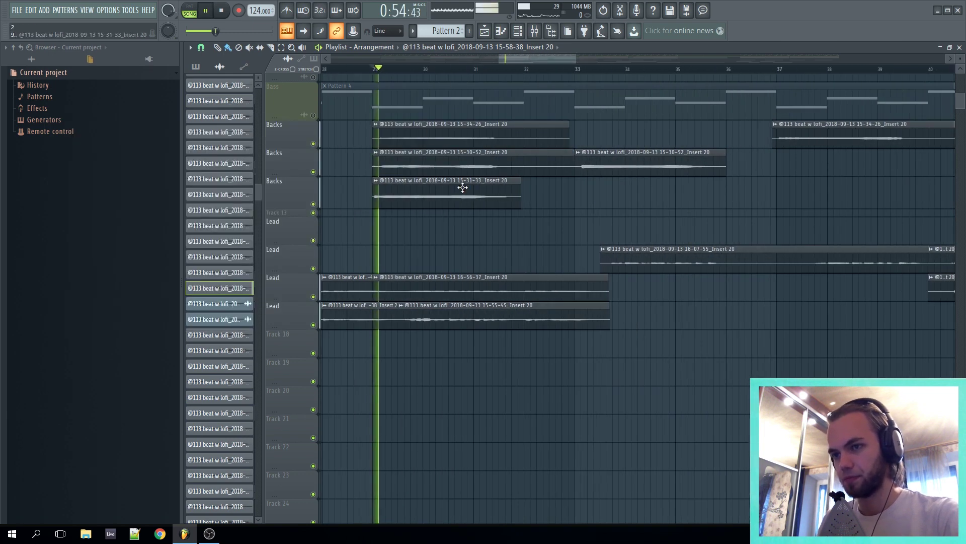
{"action": "scroll", "coordinate": [453, 197], "scroll_direction": "up", "scroll_amount": 2, "text": "ctrl"}
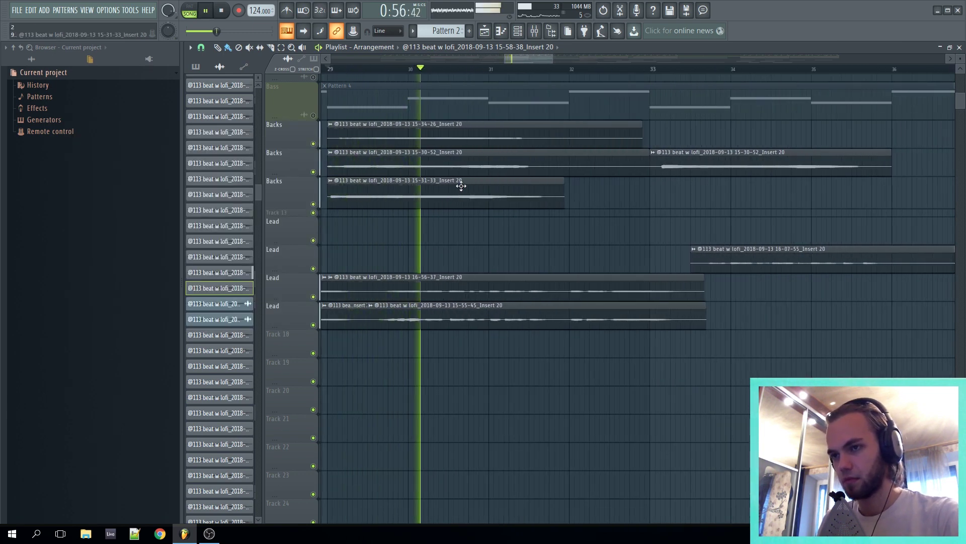
{"action": "key", "text": "space"}
Step: Solo the uppermost Backs track, play from bar 29, and switch the solo to the middle Backs track
{"action": "right_click", "coordinate": [313, 143]}
{"action": "key", "text": "space"}
{"action": "right_click", "coordinate": [313, 172]}
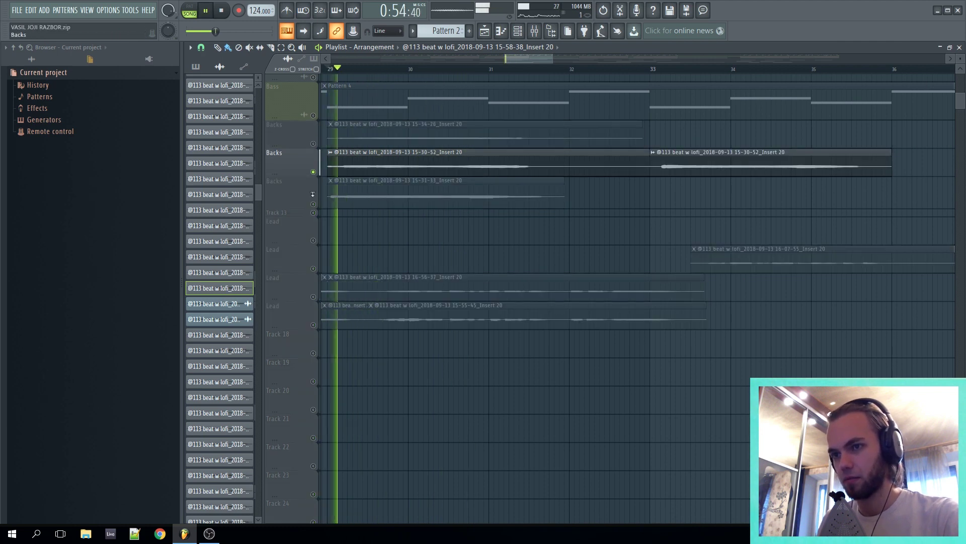
Step: Solo the lowest Backs track to hear it alone, clear the solo, and audition the full arrangement from bar 29
{"action": "right_click", "coordinate": [313, 204]}
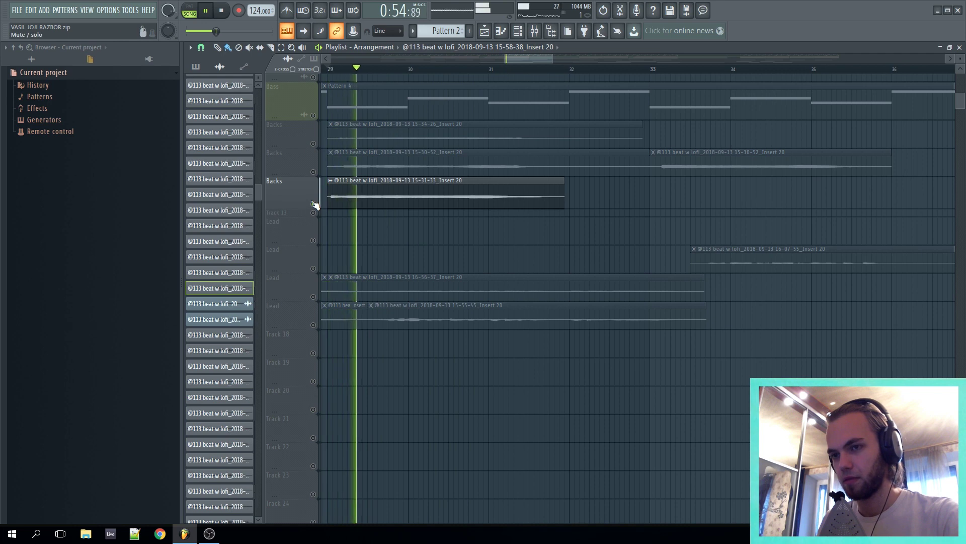
{"action": "key", "text": "space"}
{"action": "right_click", "coordinate": [313, 204]}
{"action": "key", "text": "space"}
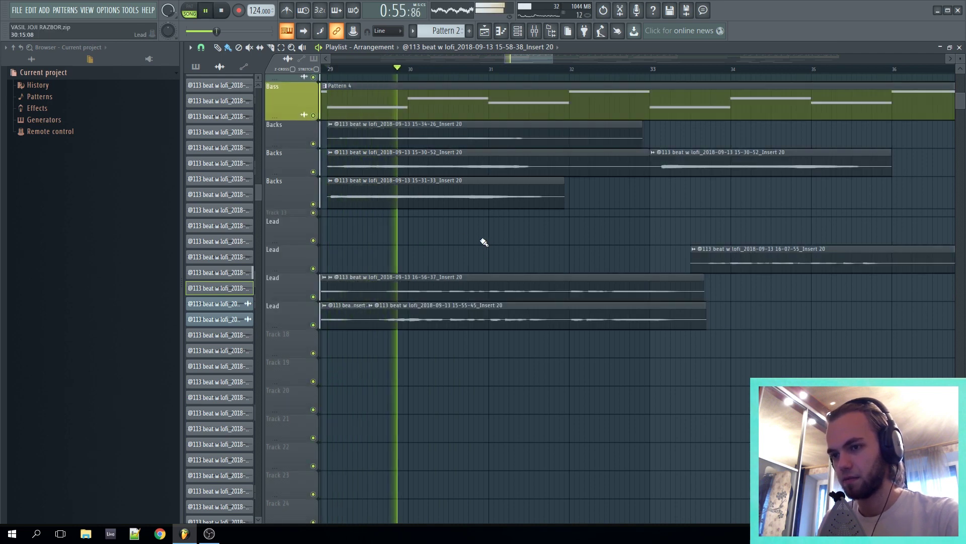
{"action": "key", "text": "space"}
Step: Audition the vocals from about bar 40, open the sample settings of the Lead clip 16-22-41, and stop playback
{"action": "scroll", "coordinate": [504, 246], "scroll_direction": "down", "scroll_amount": 5}
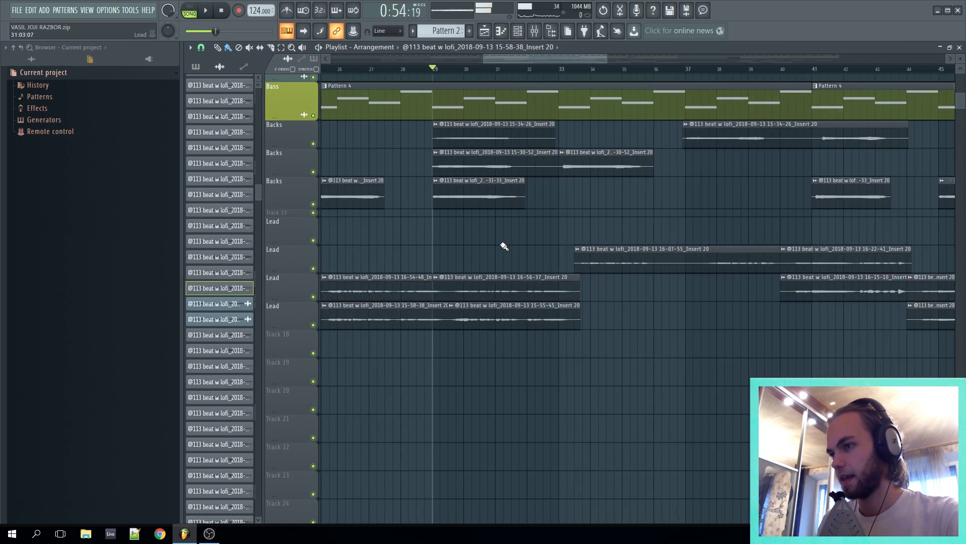
{"action": "scroll", "coordinate": [750, 282], "scroll_direction": "up", "scroll_amount": 4}
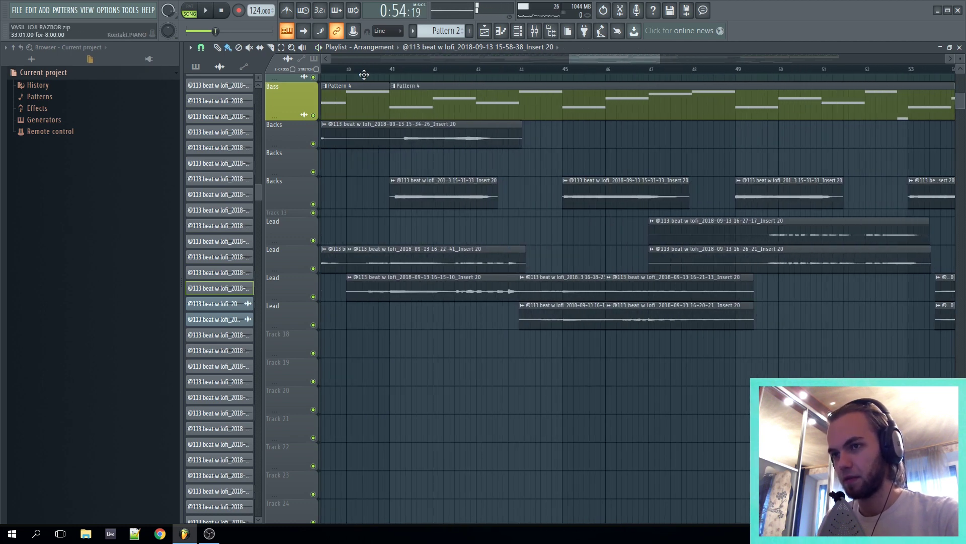
{"action": "key", "text": "space"}
{"action": "scroll", "coordinate": [402, 133], "scroll_direction": "up", "scroll_amount": 2}
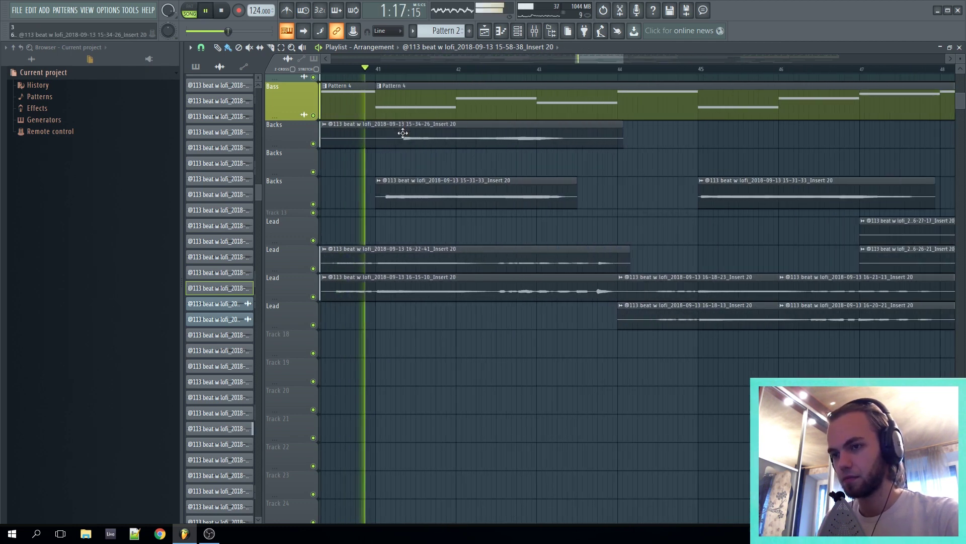
{"action": "double_click", "coordinate": [496, 263]}
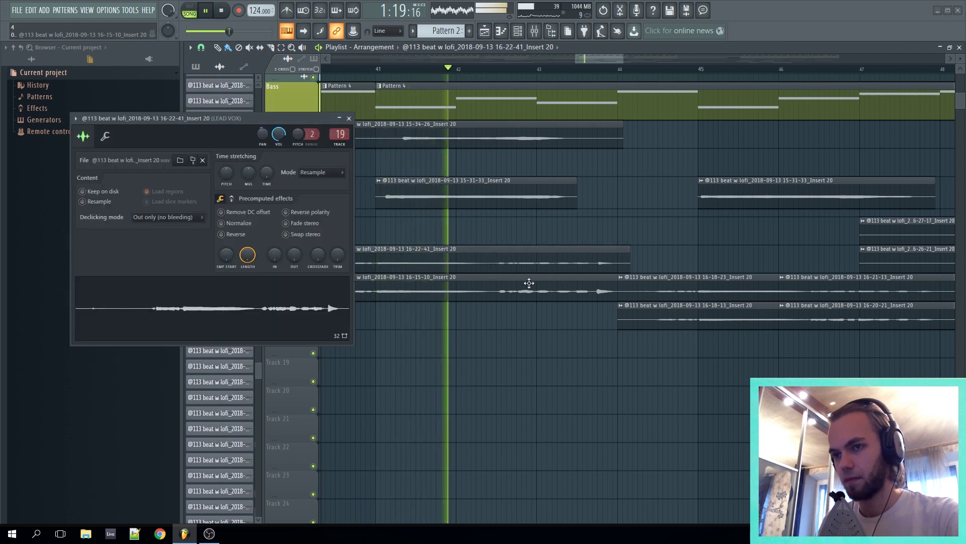
{"action": "key", "text": "space"}
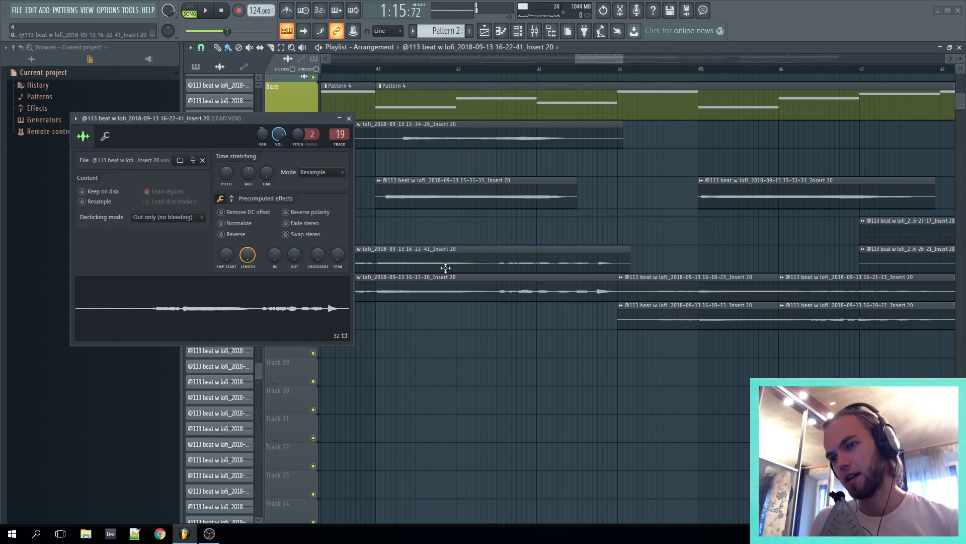
Step: Compare the channel panning of the paired Lead clips 16-15-10 and 16-22-41, and close their sample settings
{"action": "double_click", "coordinate": [450, 283]}
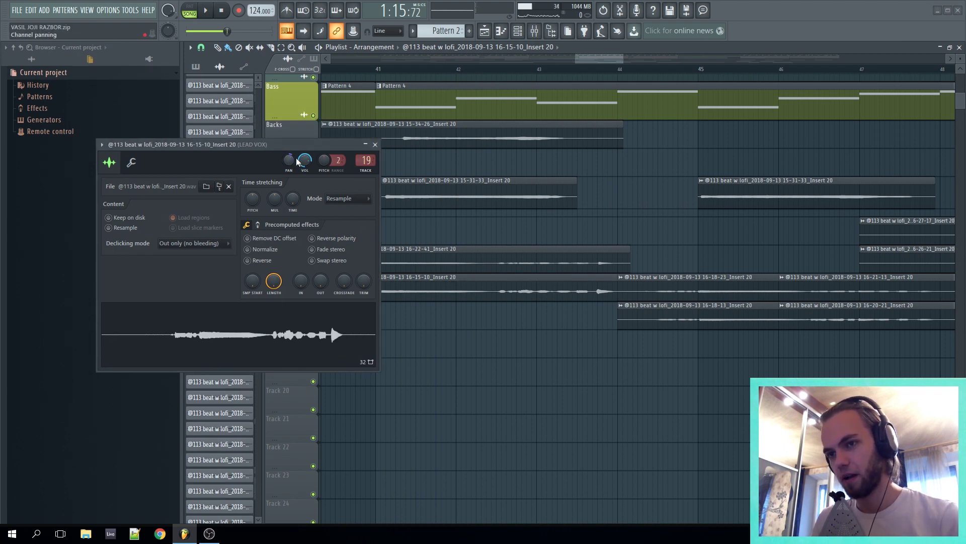
{"action": "double_click", "coordinate": [476, 257]}
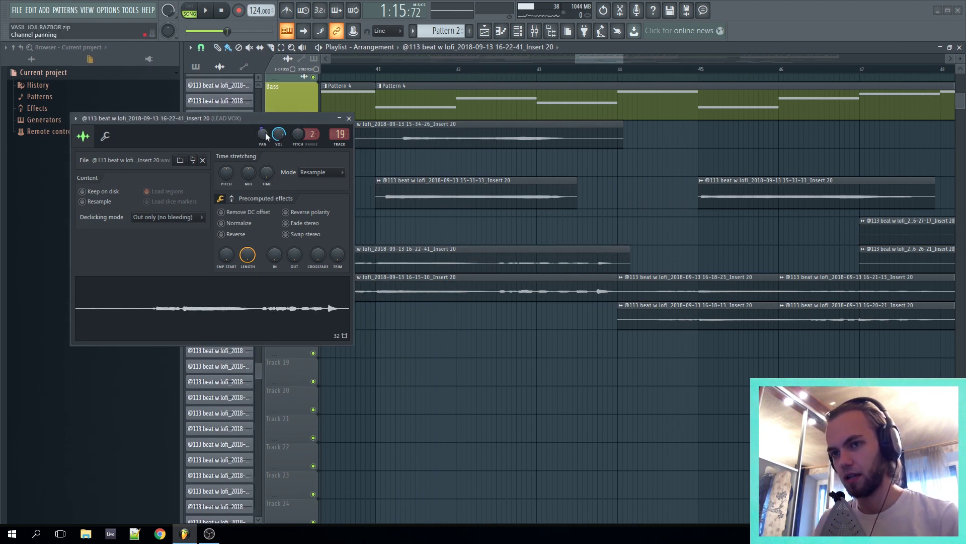
{"action": "double_click", "coordinate": [427, 276]}
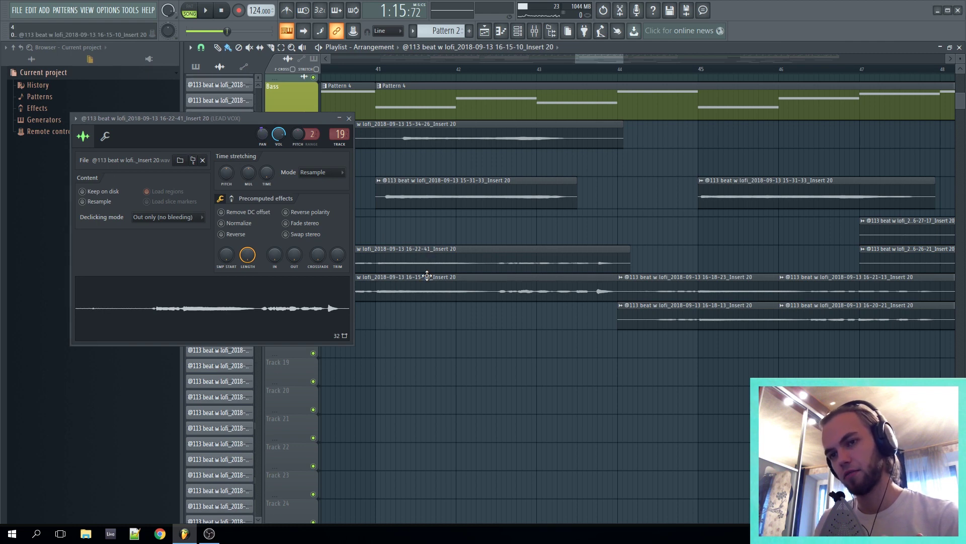
{"action": "left_click", "coordinate": [375, 145]}
Step: Move the playback start to bar 41 and audition the layered Lead and Backs clips
{"action": "left_click", "coordinate": [376, 70]}
{"action": "key", "text": "space"}
{"action": "scroll", "coordinate": [524, 263], "scroll_direction": "down", "scroll_amount": 3}
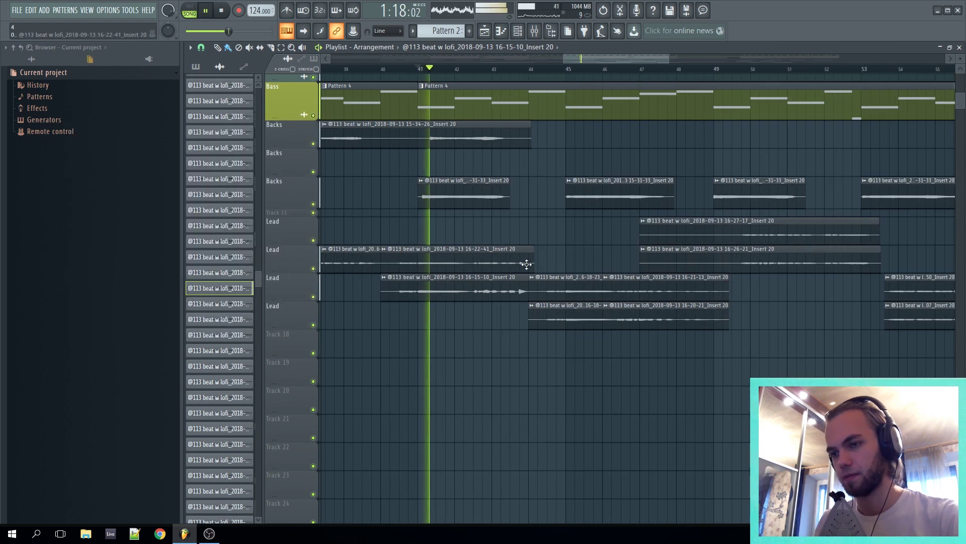
{"action": "scroll", "coordinate": [526, 263], "scroll_direction": "up", "scroll_amount": 2}
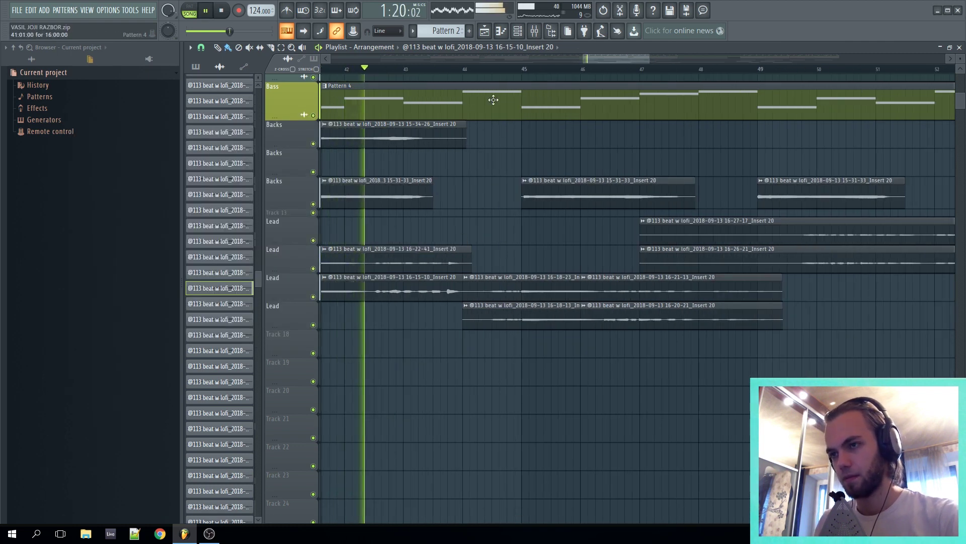
Step: Continue playback from bar 44, check the sample settings of the doubled clips on the two lowest Lead tracks, and close the settings
{"action": "left_click", "coordinate": [484, 69]}
{"action": "double_click", "coordinate": [546, 310]}
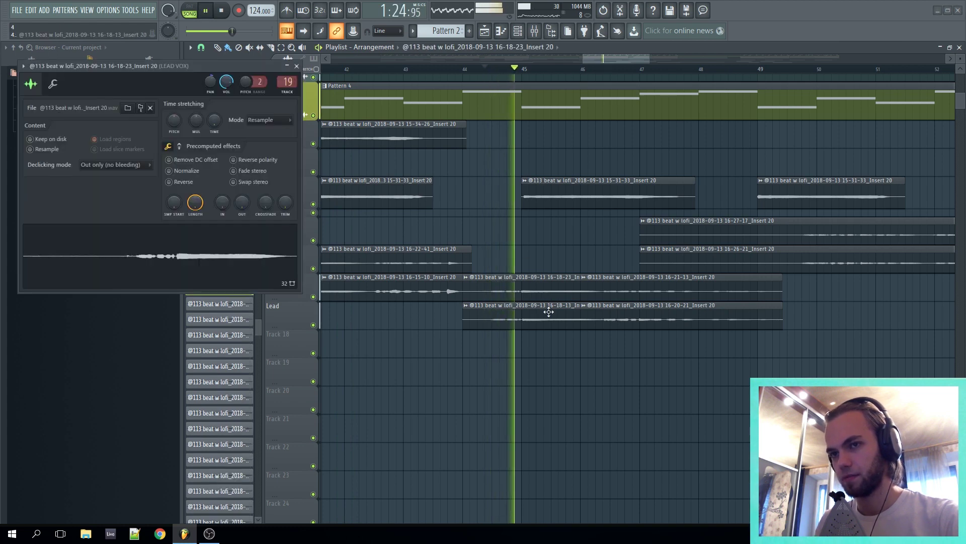
{"action": "double_click", "coordinate": [708, 291]}
{"action": "double_click", "coordinate": [706, 309]}
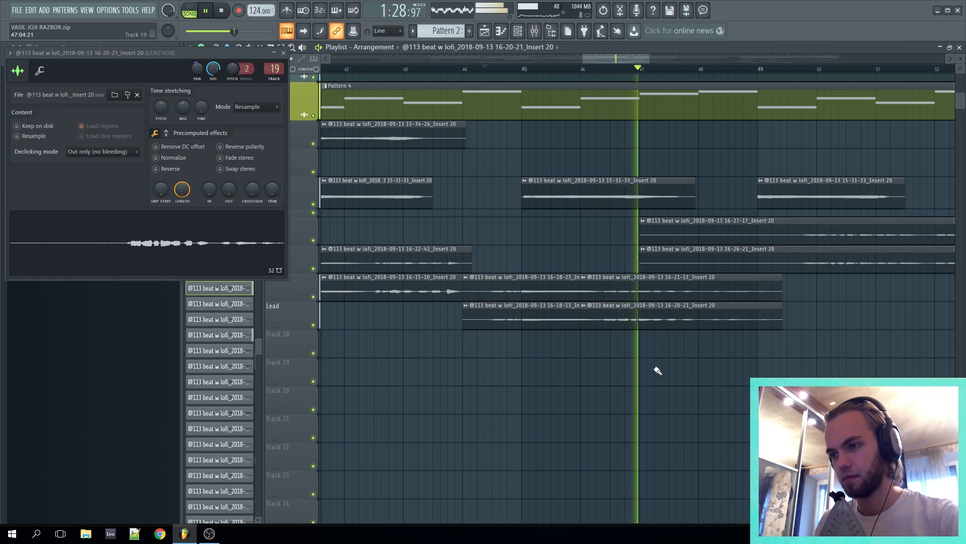
{"action": "left_click", "coordinate": [284, 53]}
Step: Keep listening through bar 49, and check the sample settings of the Lead clip 16-26-21 that starts at bar 47
{"action": "scroll", "coordinate": [453, 232], "scroll_direction": "down", "scroll_amount": 1}
{"action": "scroll", "coordinate": [478, 242], "scroll_direction": "down", "scroll_amount": 4}
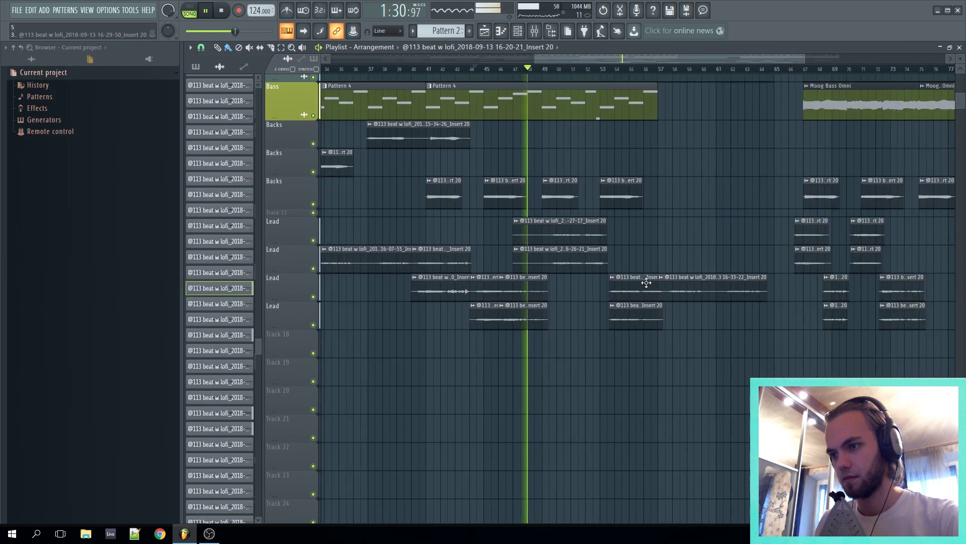
{"action": "scroll", "coordinate": [647, 280], "scroll_direction": "up", "scroll_amount": 2}
{"action": "scroll", "coordinate": [561, 276], "scroll_direction": "up", "scroll_amount": 1}
{"action": "scroll", "coordinate": [563, 277], "scroll_direction": "up", "scroll_amount": 1}
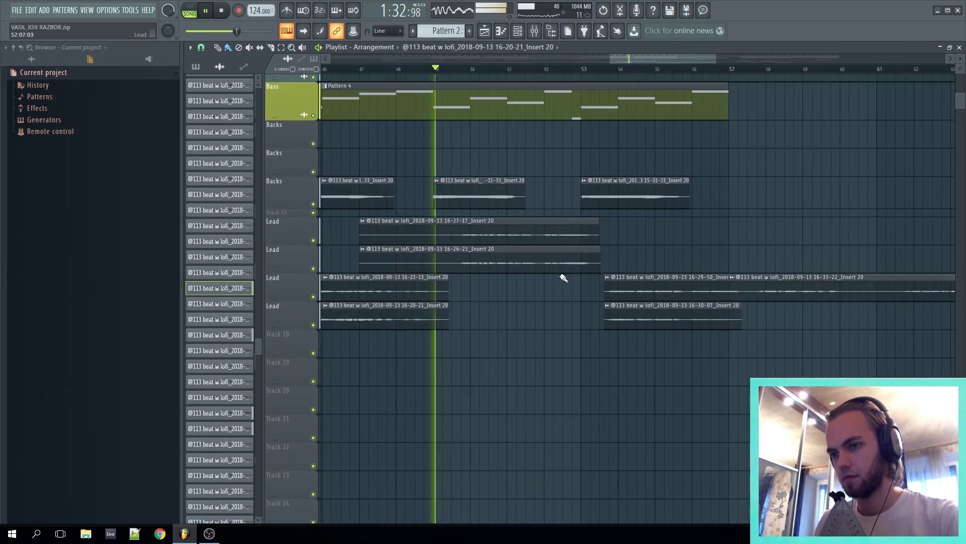
{"action": "double_click", "coordinate": [561, 249]}
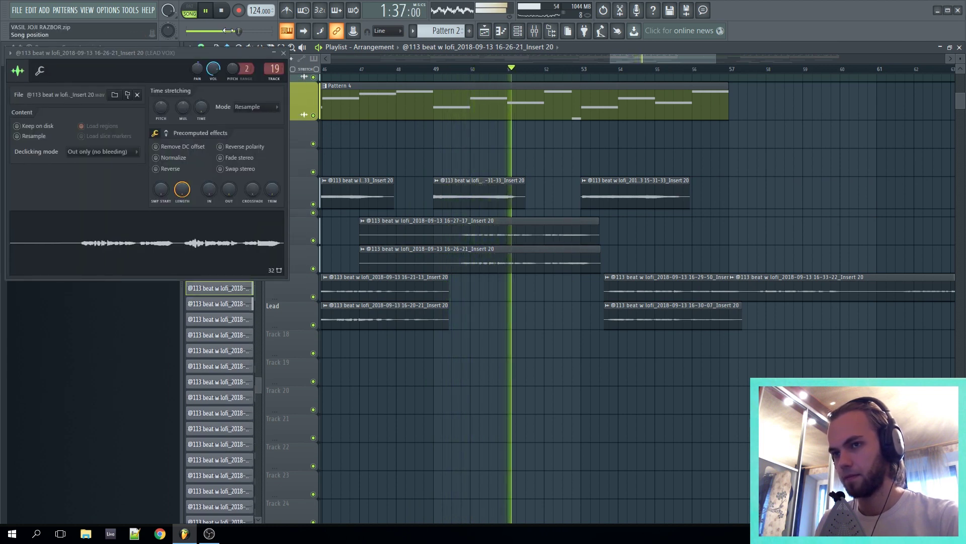
{"action": "key", "text": "Escape"}
Step: Stop playback and survey the whole arrangement, tracing the repeated clips along the lowest Backs track
{"action": "scroll", "coordinate": [629, 302], "scroll_direction": "up", "scroll_amount": 5}
{"action": "scroll", "coordinate": [635, 304], "scroll_direction": "down", "scroll_amount": 6}
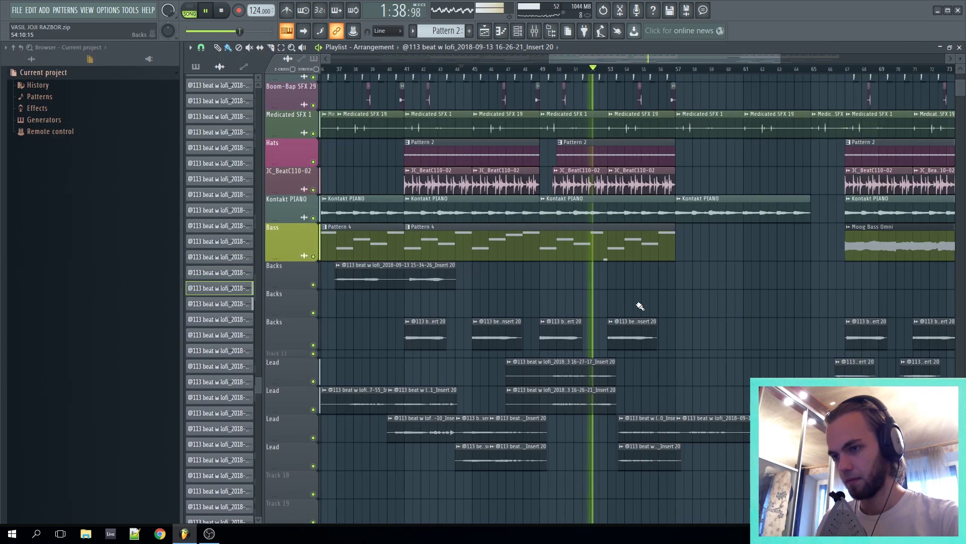
{"action": "key", "text": "space"}
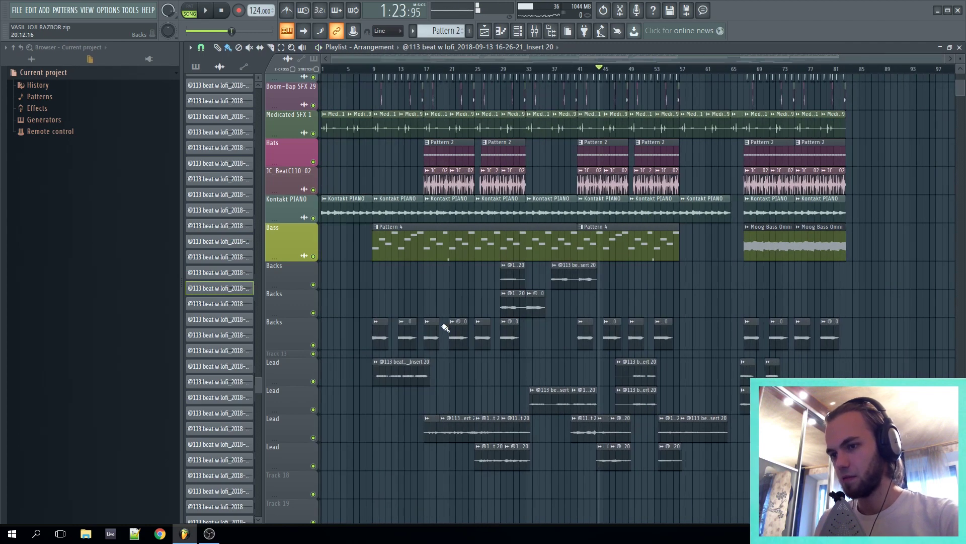
{"action": "left_click_drag", "start_coordinate": [359, 336], "coordinate": [853, 351]}
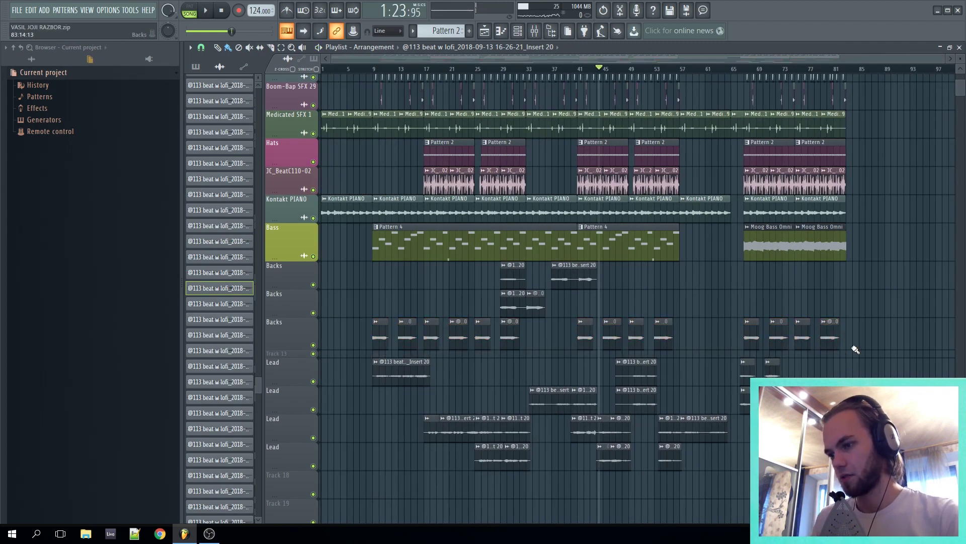
Step: Move the playback start to bar 57 and audition the drumless section with piano and Lead vocal
{"action": "left_click", "coordinate": [677, 67]}
{"action": "key", "text": "space"}
{"action": "scroll", "coordinate": [846, 265], "scroll_direction": "up", "scroll_amount": 5}
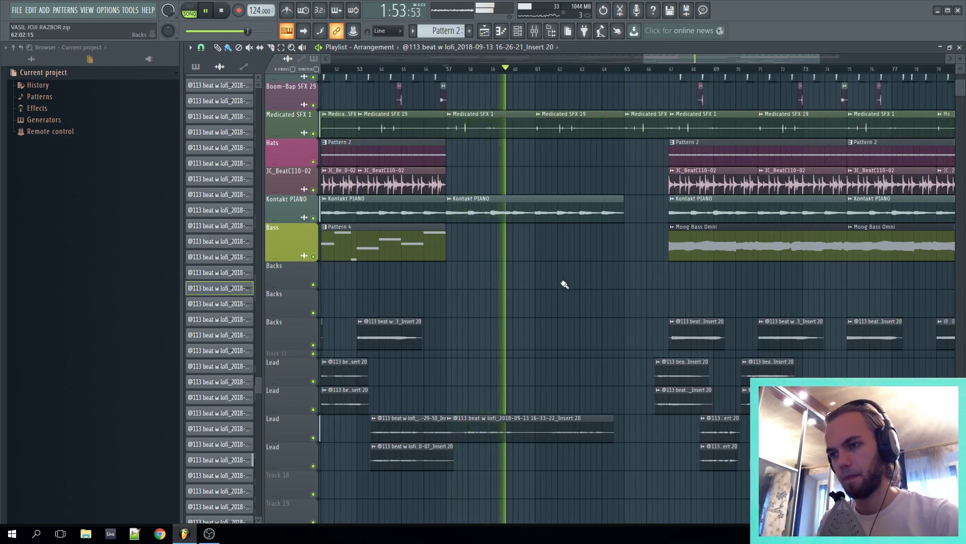
{"action": "key", "text": "space"}
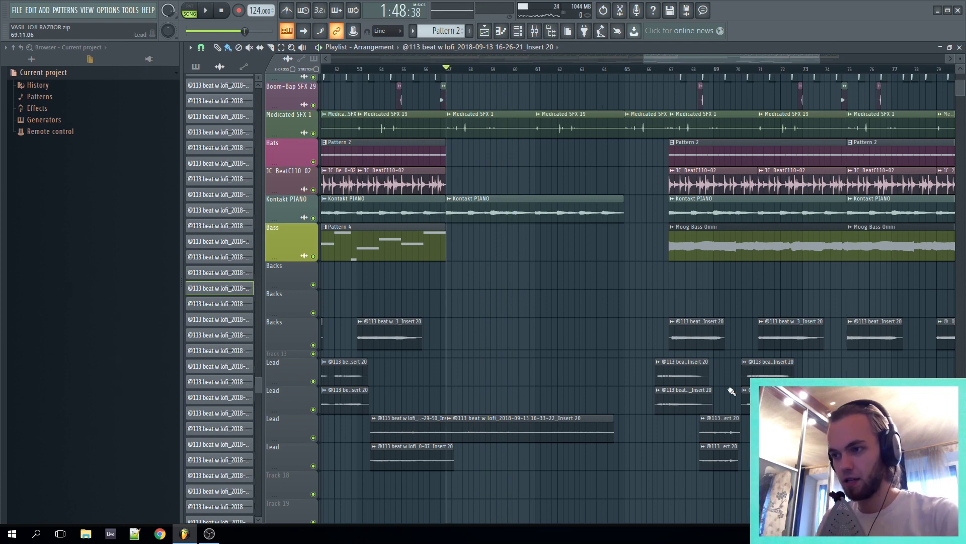
Step: Show the mixer and inspect the high-frequency bands of FabFilter Pro-Q 2 on the Master track
{"action": "scroll", "coordinate": [732, 392], "scroll_direction": "down", "scroll_amount": 5}
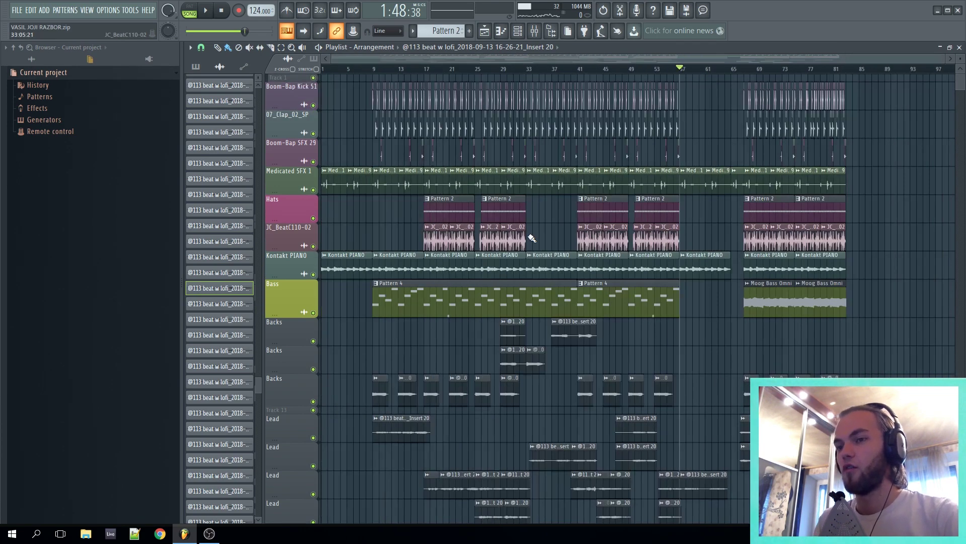
{"action": "left_click", "coordinate": [533, 31]}
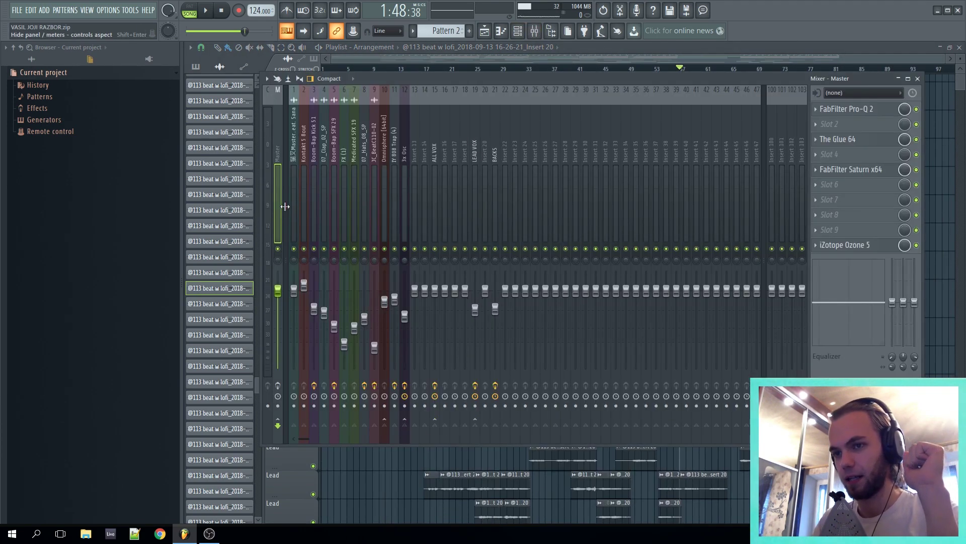
{"action": "left_click", "coordinate": [856, 108]}
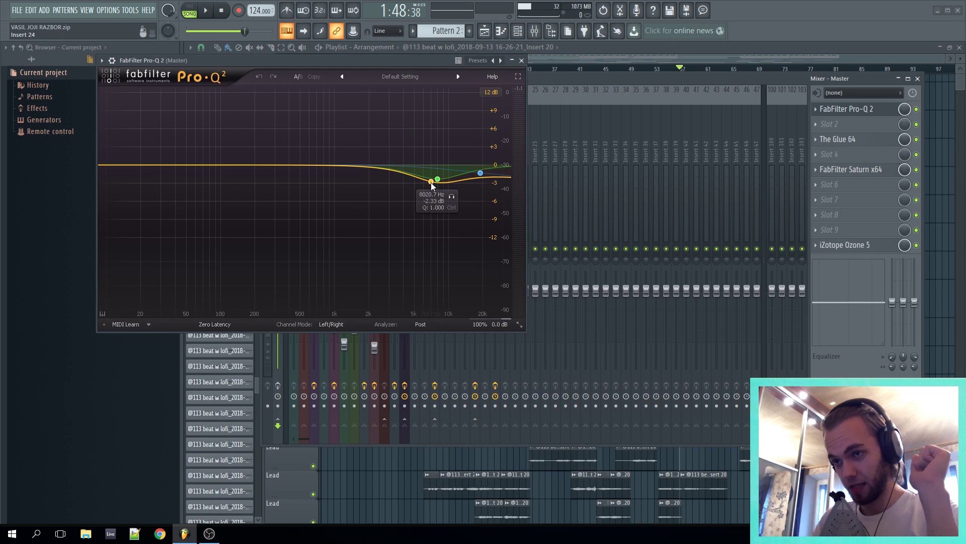
{"action": "left_click", "coordinate": [488, 175]}
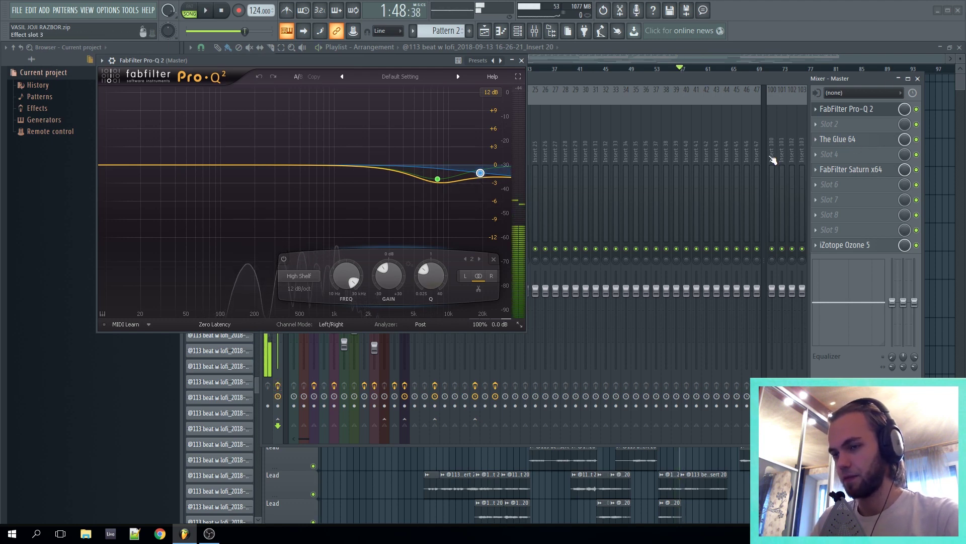
Step: Review the compressor settings of The Glue 64 on the Master track, and close both the equalizer and the compressor
{"action": "left_click", "coordinate": [836, 140]}
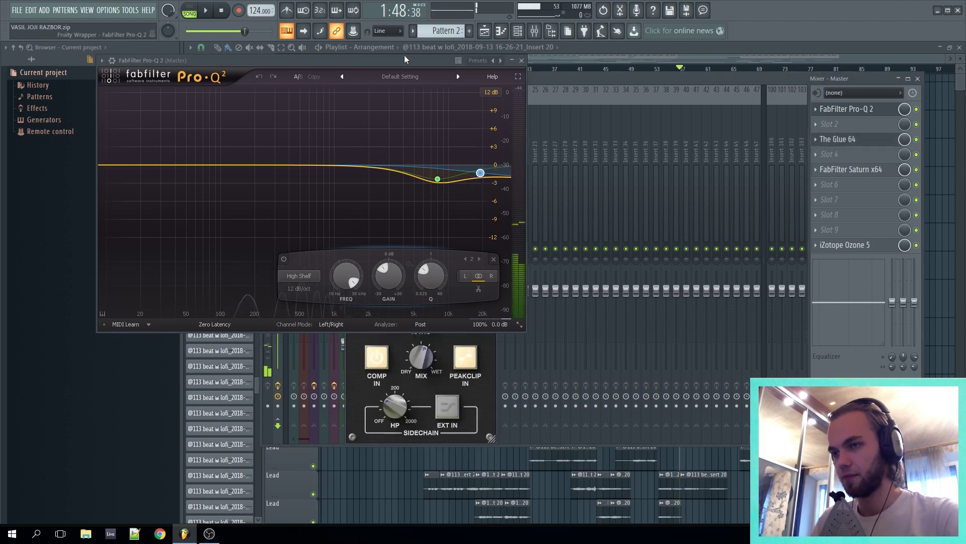
{"action": "left_click", "coordinate": [521, 61]}
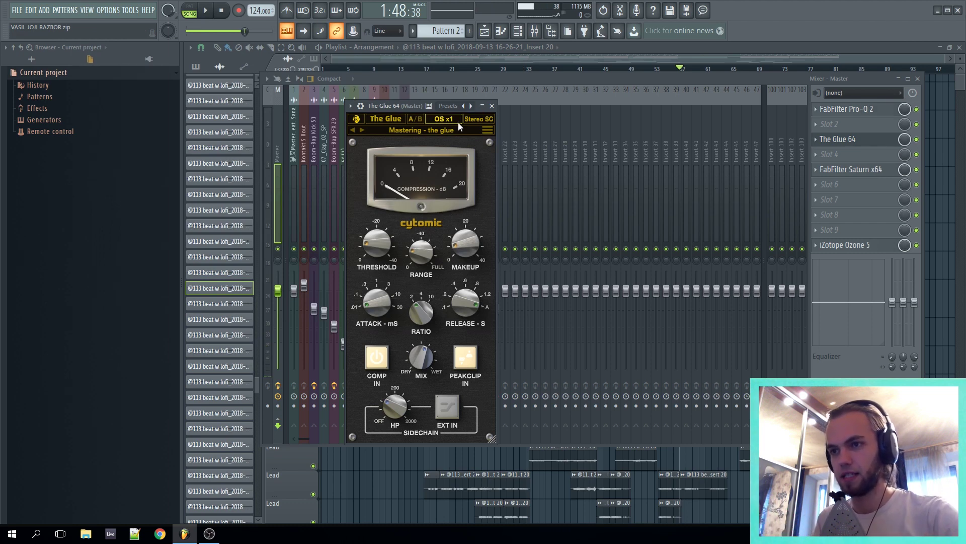
{"action": "left_click", "coordinate": [492, 106]}
Step: Open FabFilter Saturn on the Master track and play from bar 57 to watch its saturation bands respond
{"action": "left_click", "coordinate": [862, 170]}
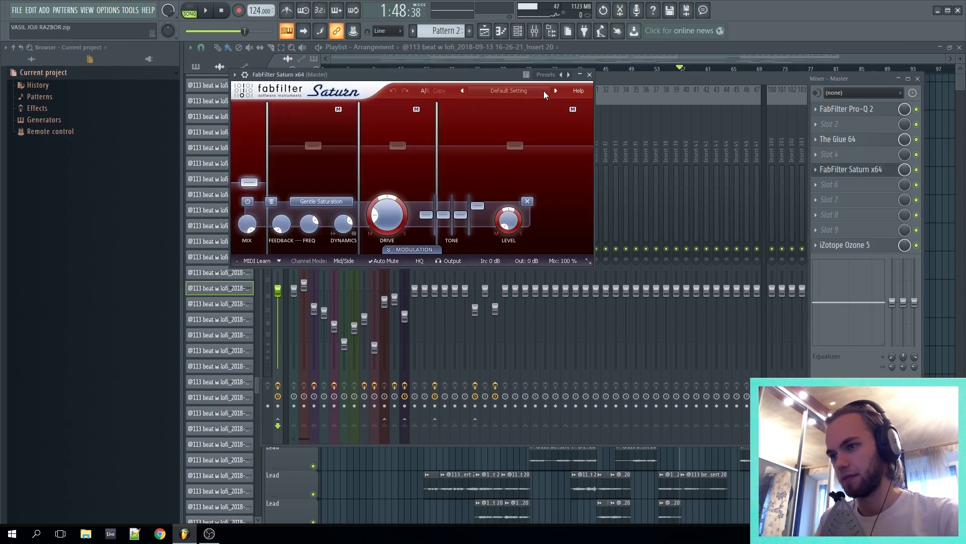
{"action": "key", "text": "space"}
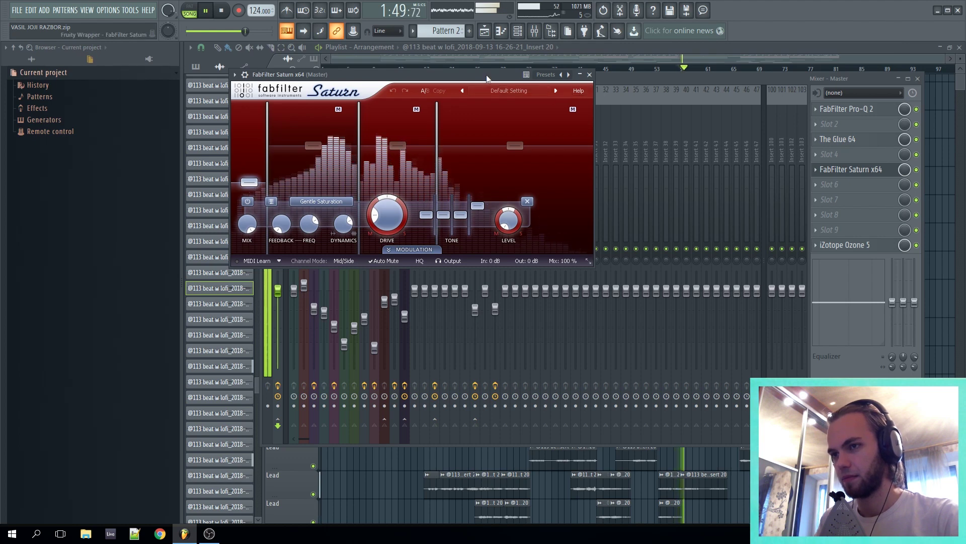
{"action": "key", "text": "space"}
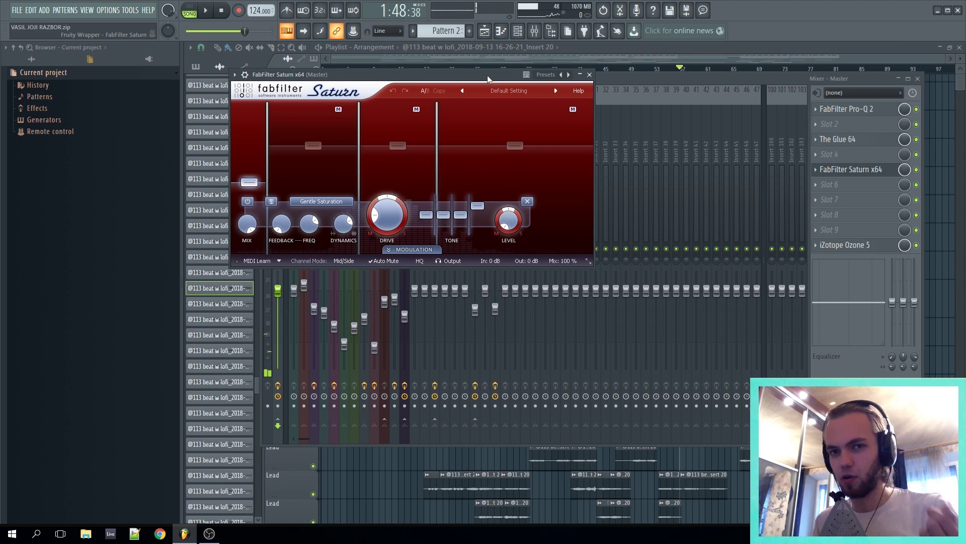
Step: Open iZotope Ozone 5 on the Master track, dismiss its preset manager, and review the Maximizer, Stereo Imaging and Harmonic Exciter modules
{"action": "left_click", "coordinate": [890, 245]}
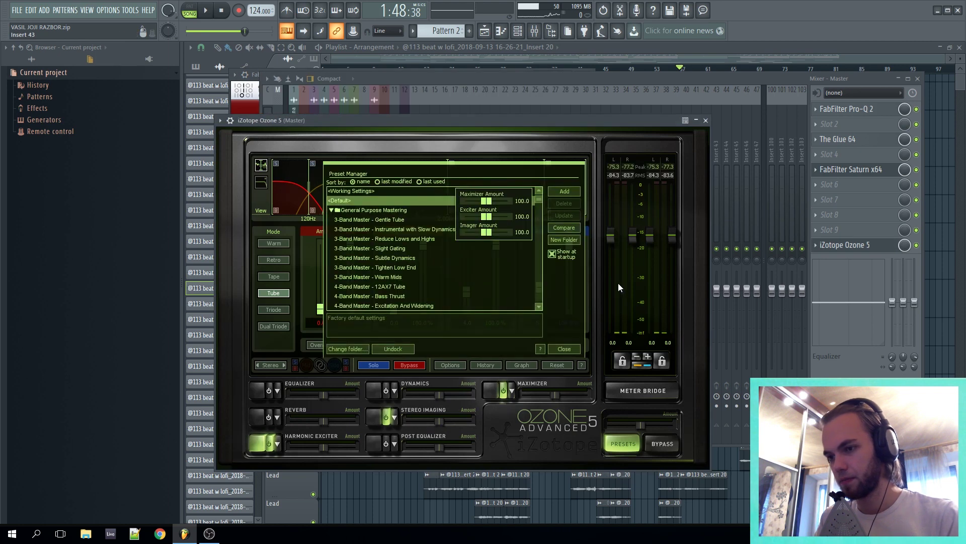
{"action": "left_click", "coordinate": [559, 350]}
{"action": "left_click", "coordinate": [494, 388]}
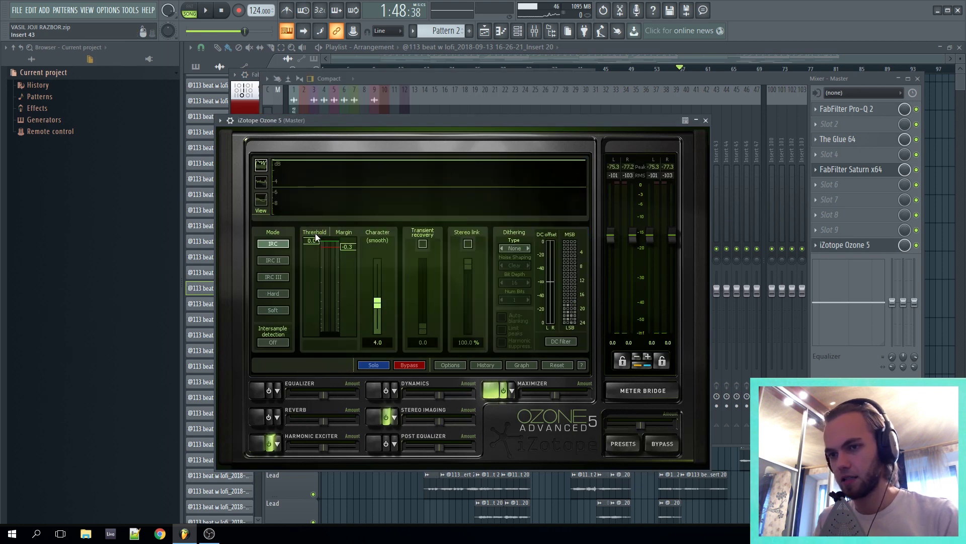
{"action": "left_click", "coordinate": [376, 422]}
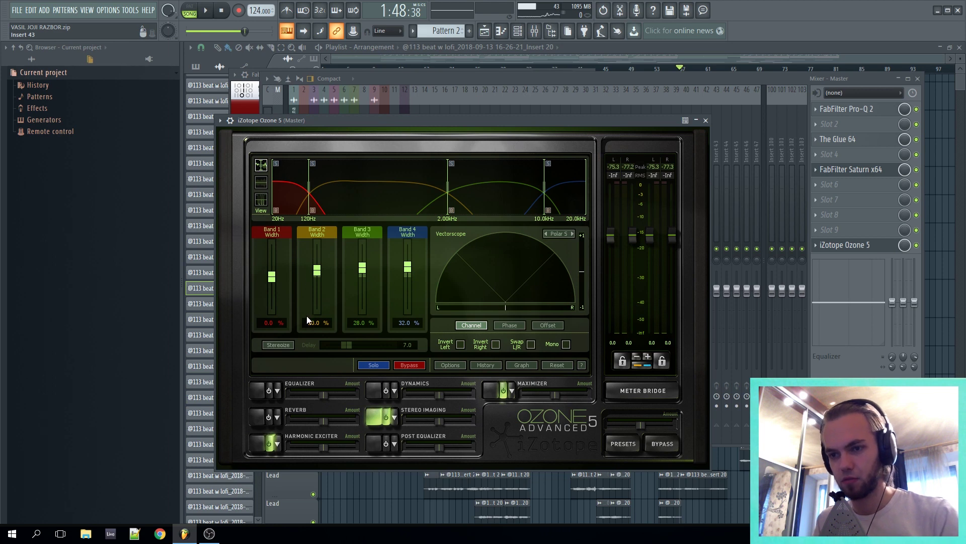
{"action": "left_click", "coordinate": [264, 436]}
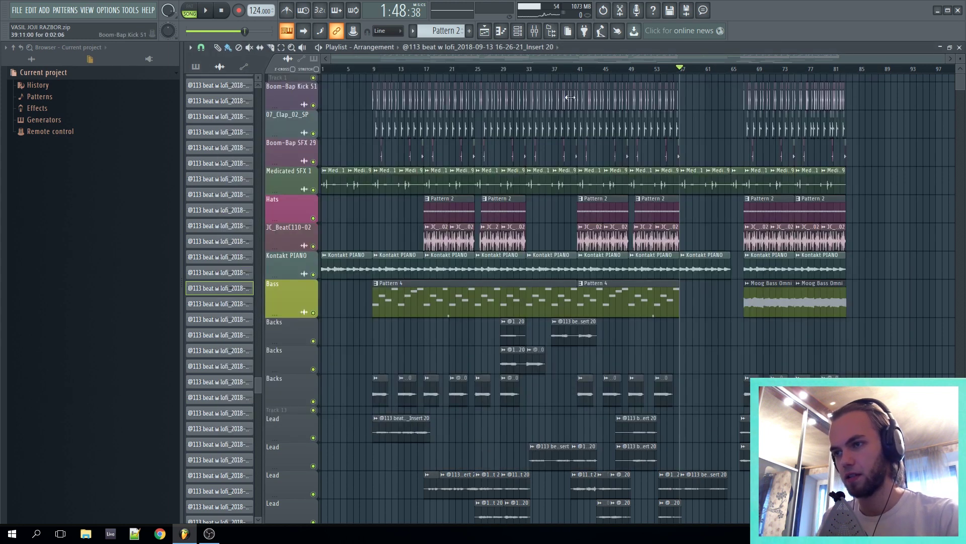
Step: Move the playback start to bar 41, audition the full mastered mix, and show the mixer again
{"action": "left_click", "coordinate": [578, 70]}
{"action": "key", "text": "space"}
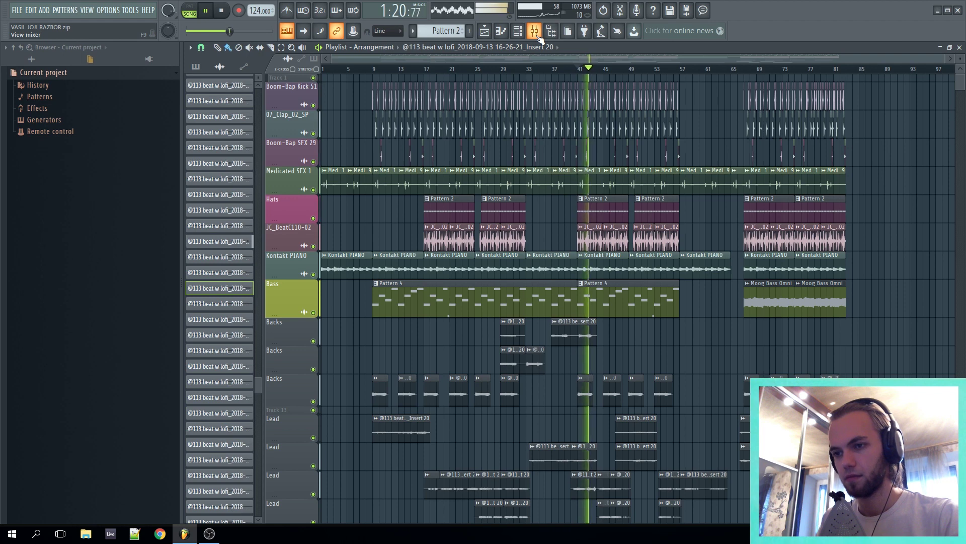
{"action": "key", "text": "space"}
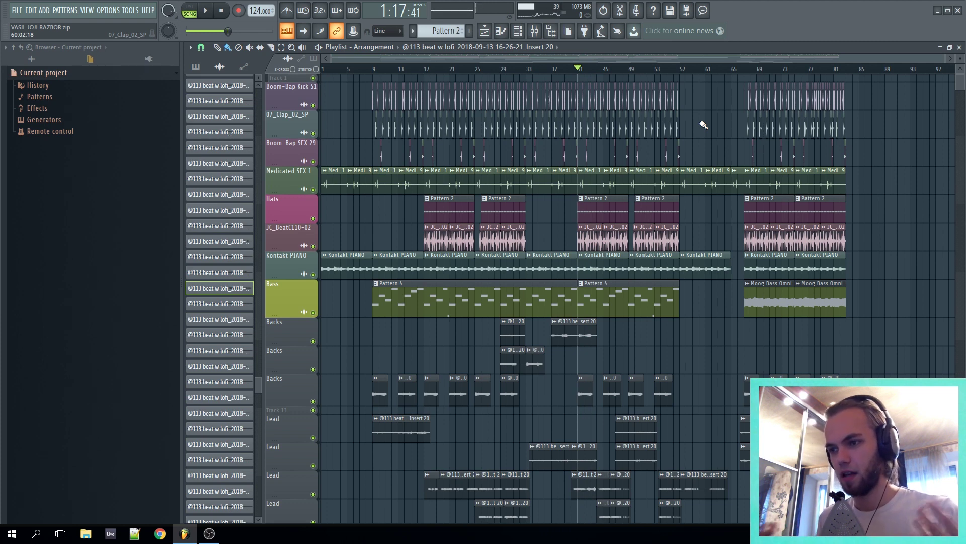
{"action": "left_click", "coordinate": [536, 31]}
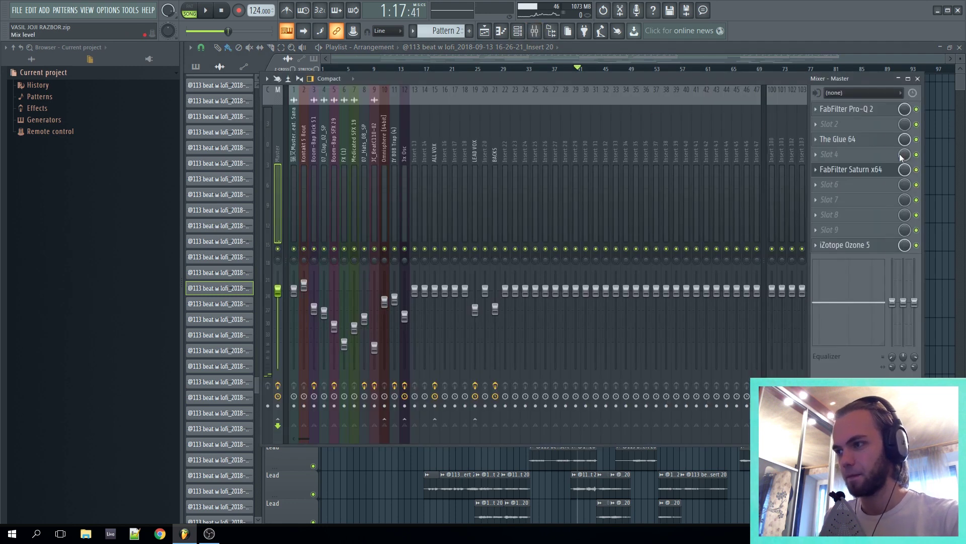